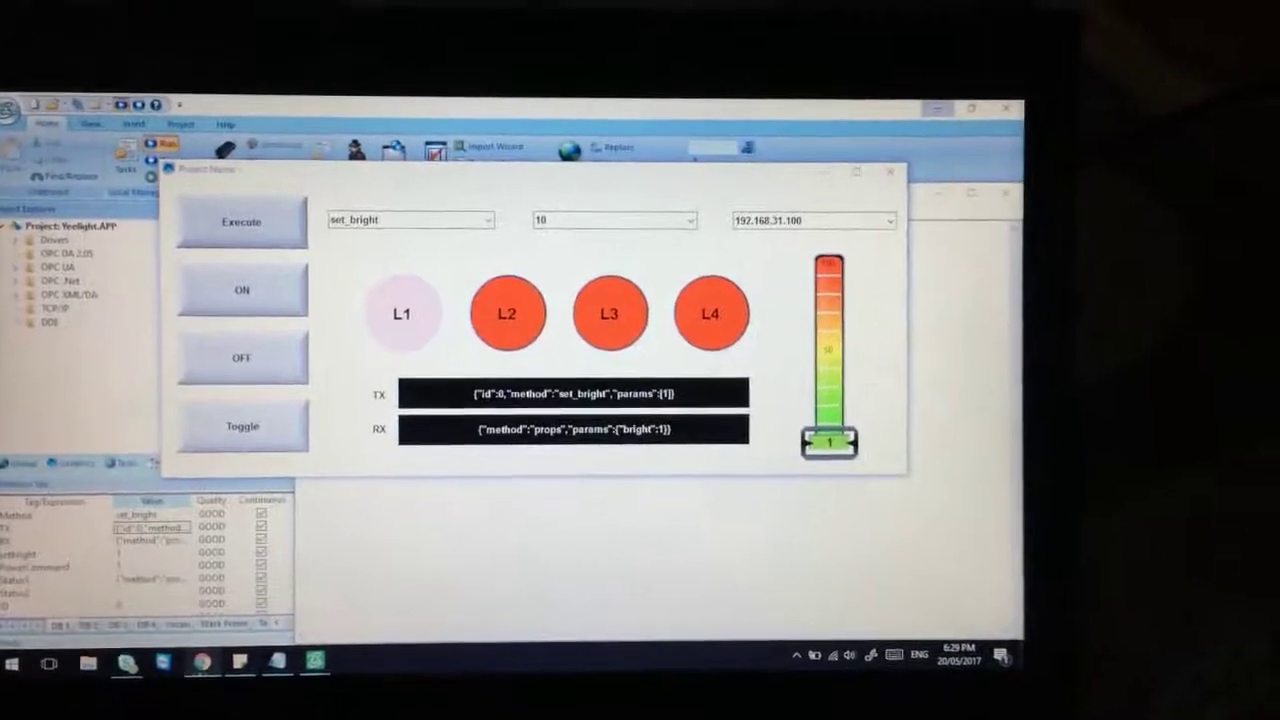
Review the JSON command list in Notepad, then switch to Chrome to view the Yeelight Developer Mode image.
click(285, 657)
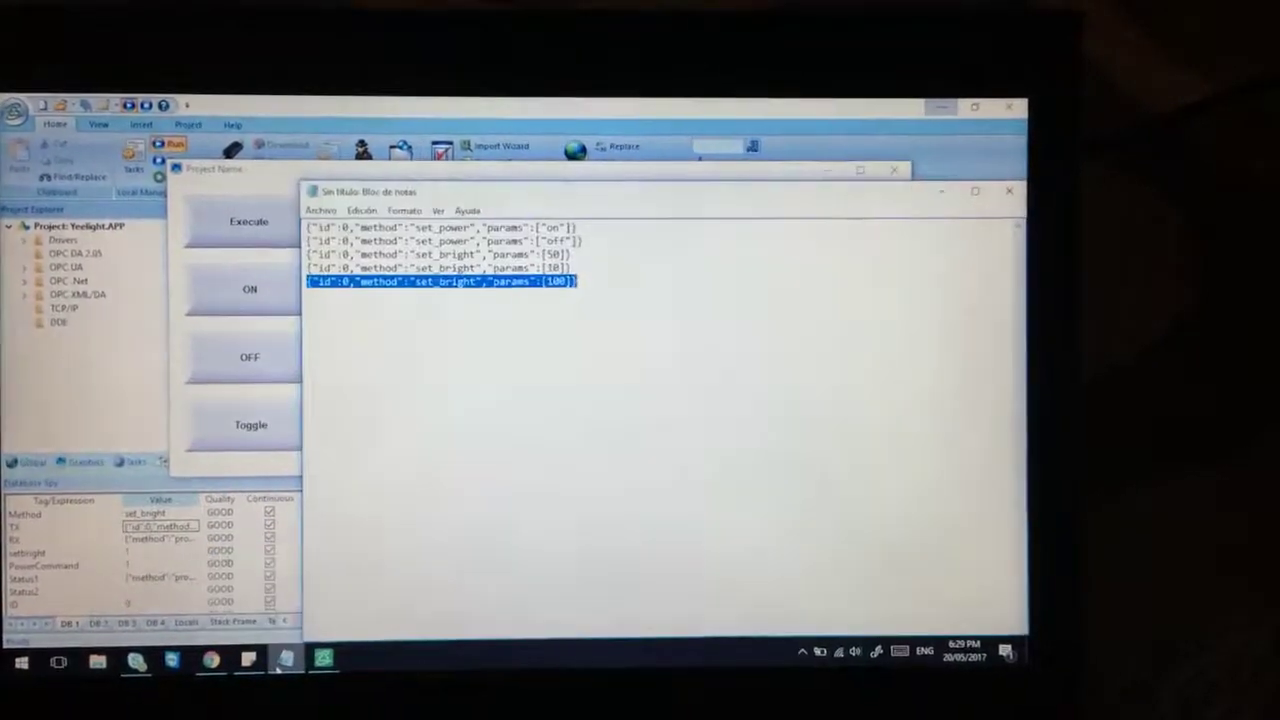
click(613, 270)
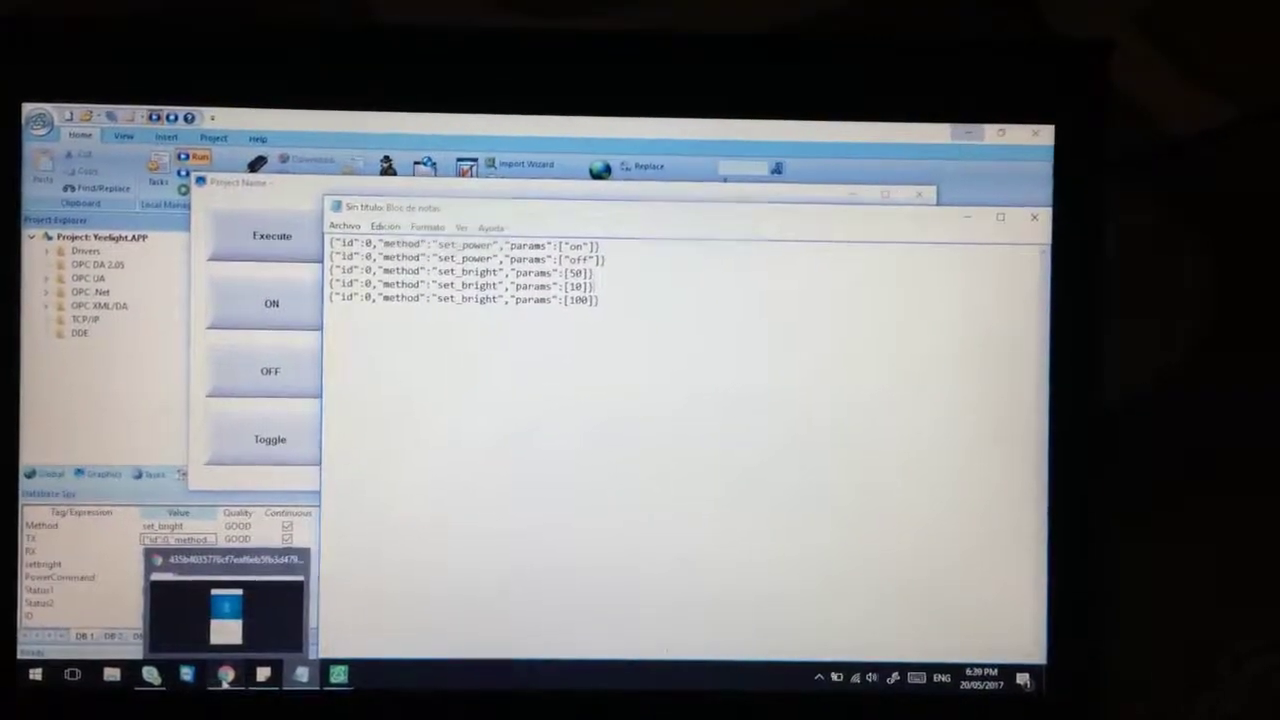
click(228, 677)
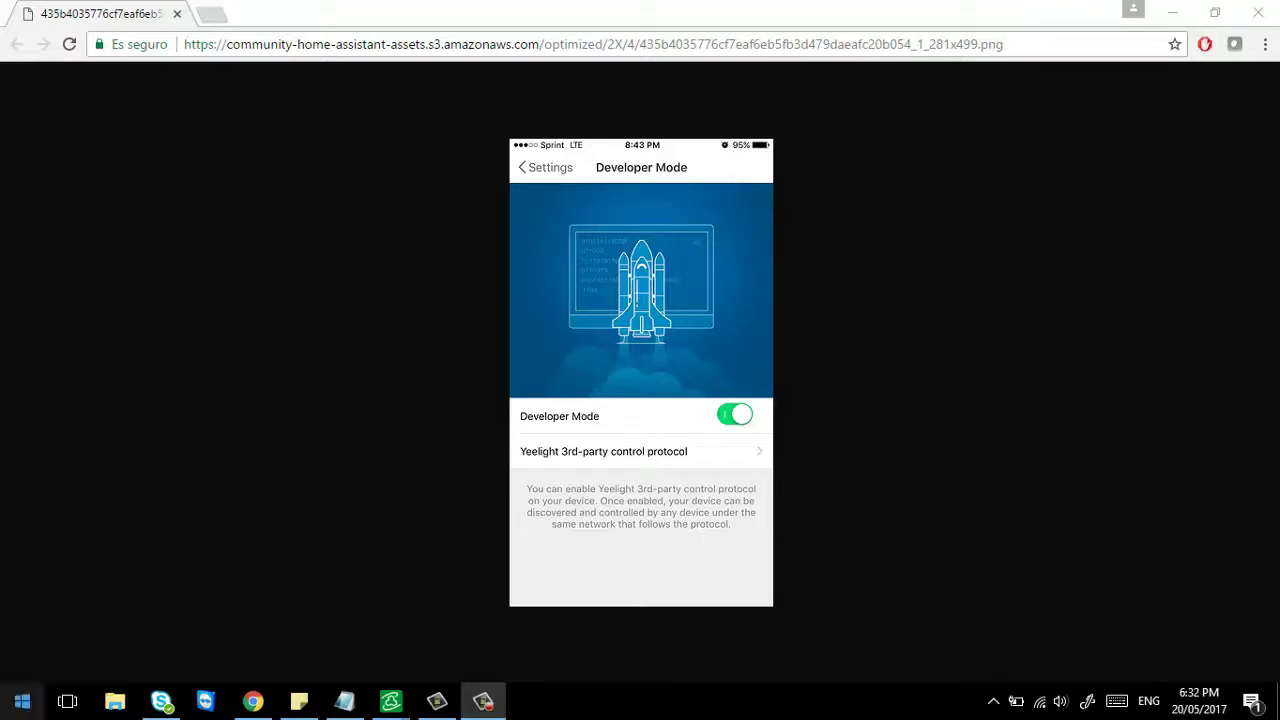
Search Windows for cmd and open the Command Prompt.
click(22, 701)
text(cmd)
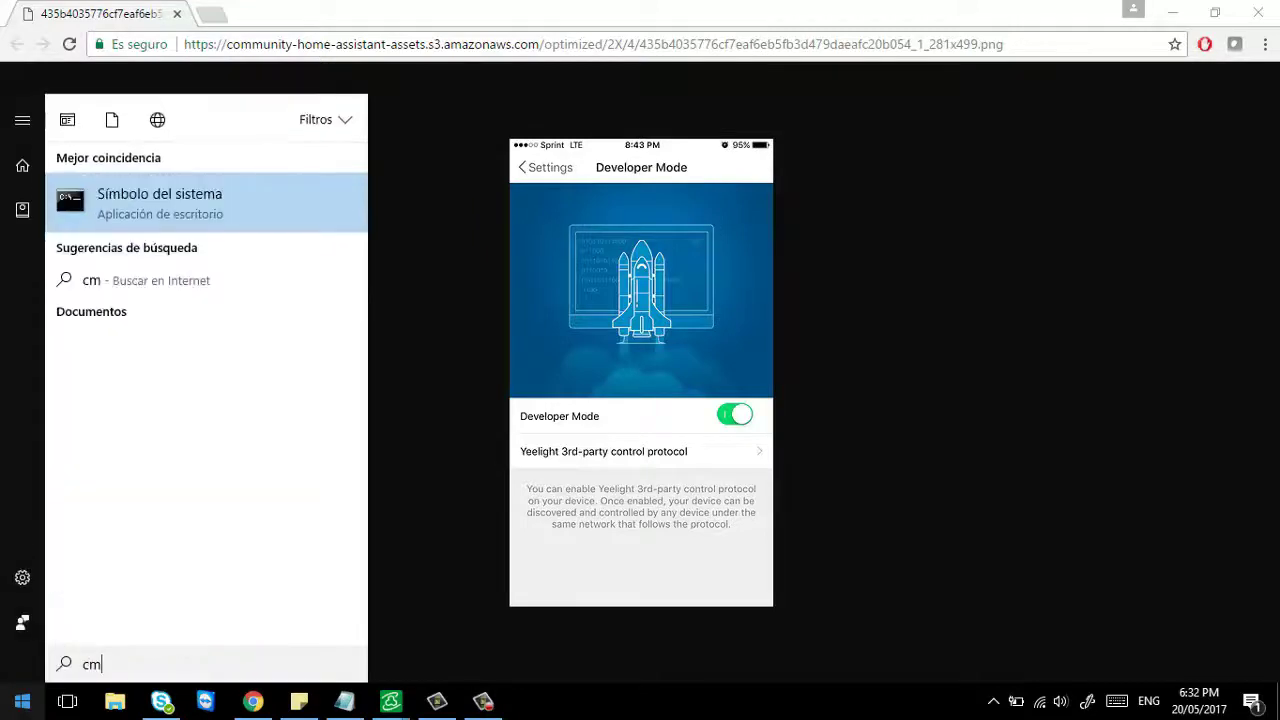
key(Return)
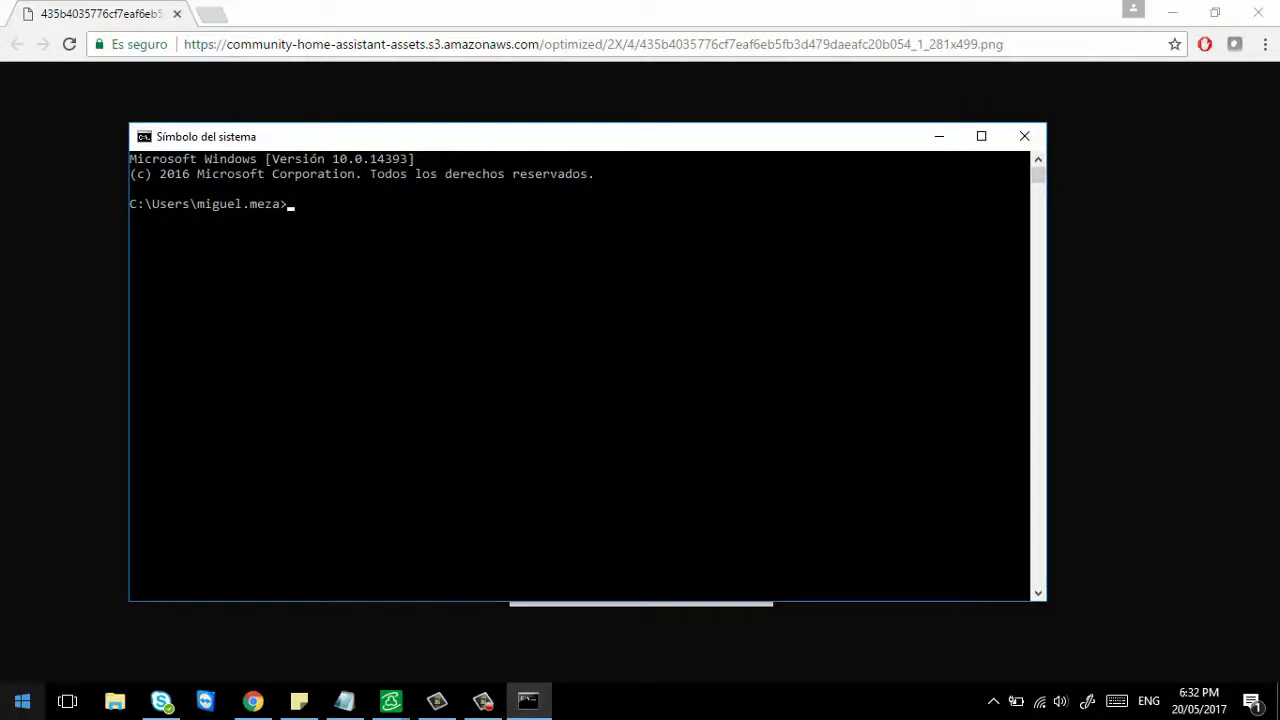
Start a Telnet connection to the bulb at 192.168.31.100 on port 55443.
click(311, 340)
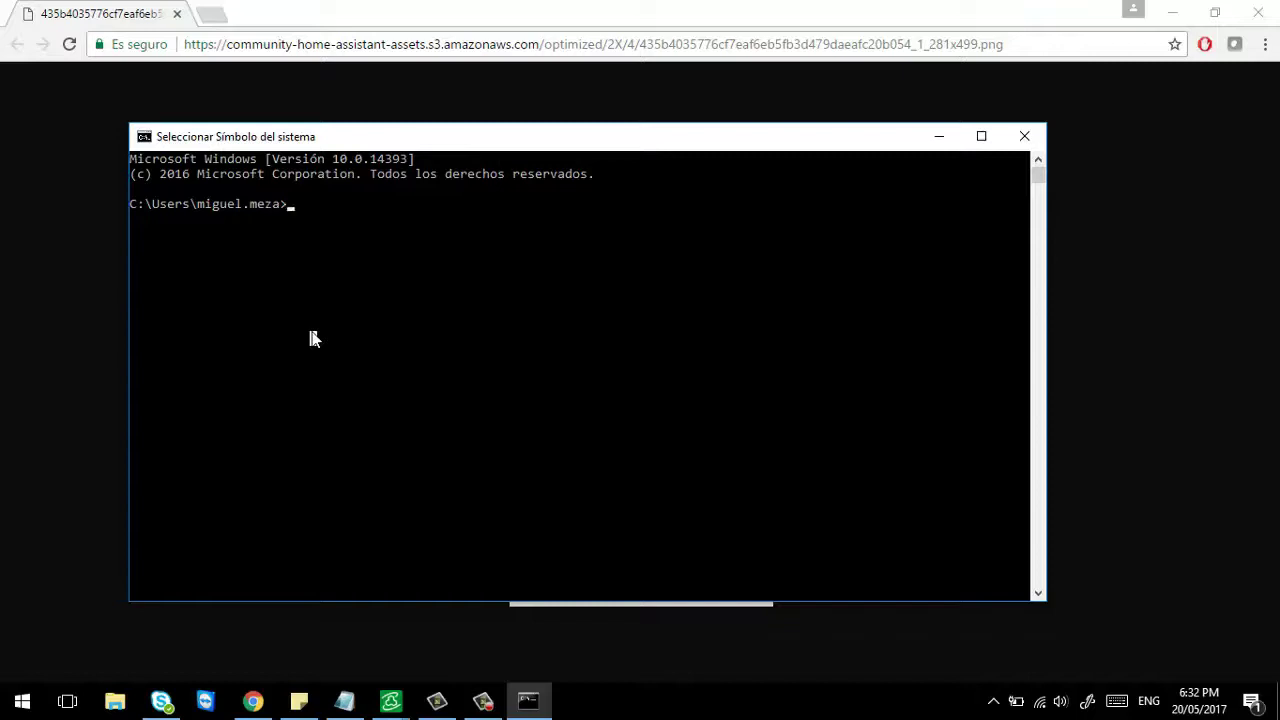
text(telnet)
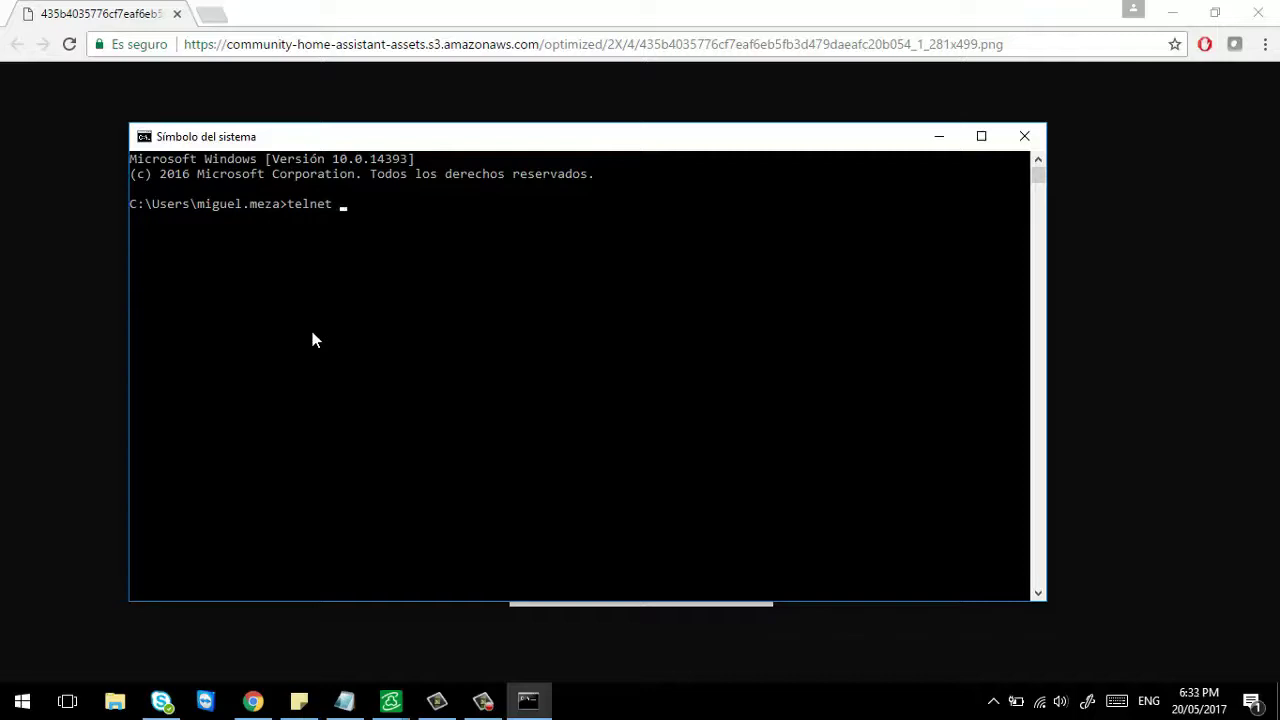
text( 192.168.31.100)
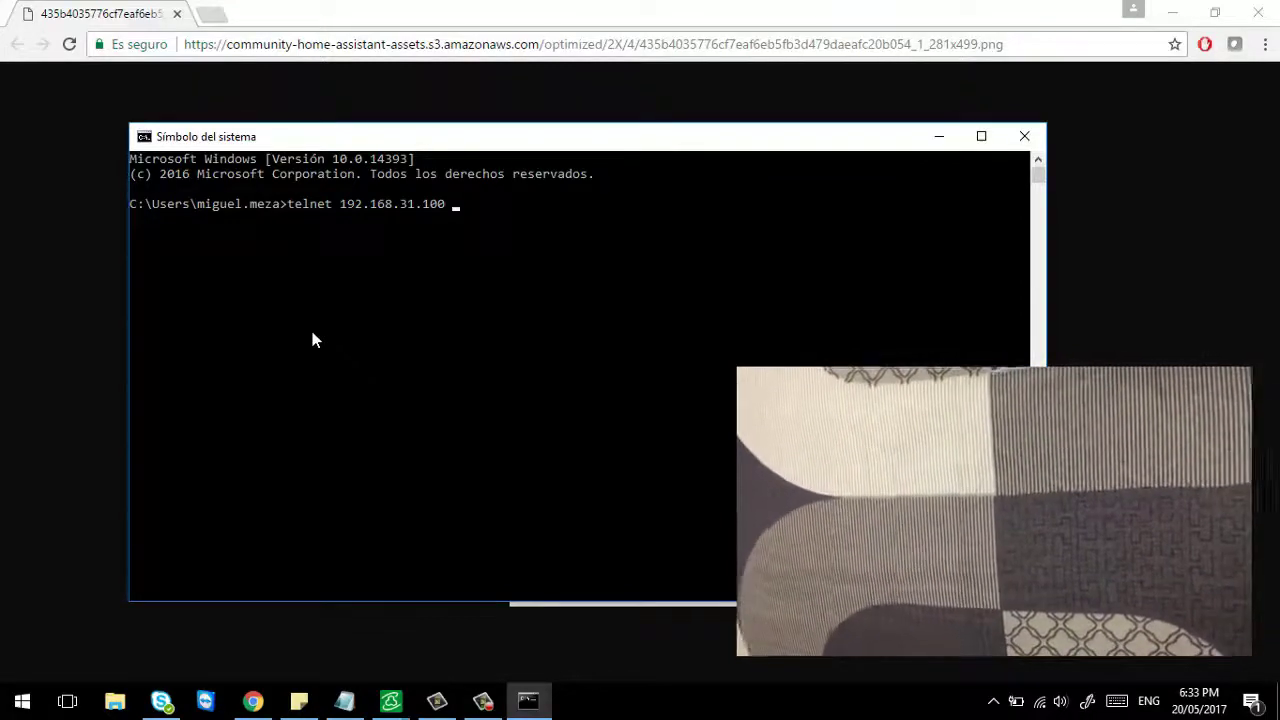
text(55443)
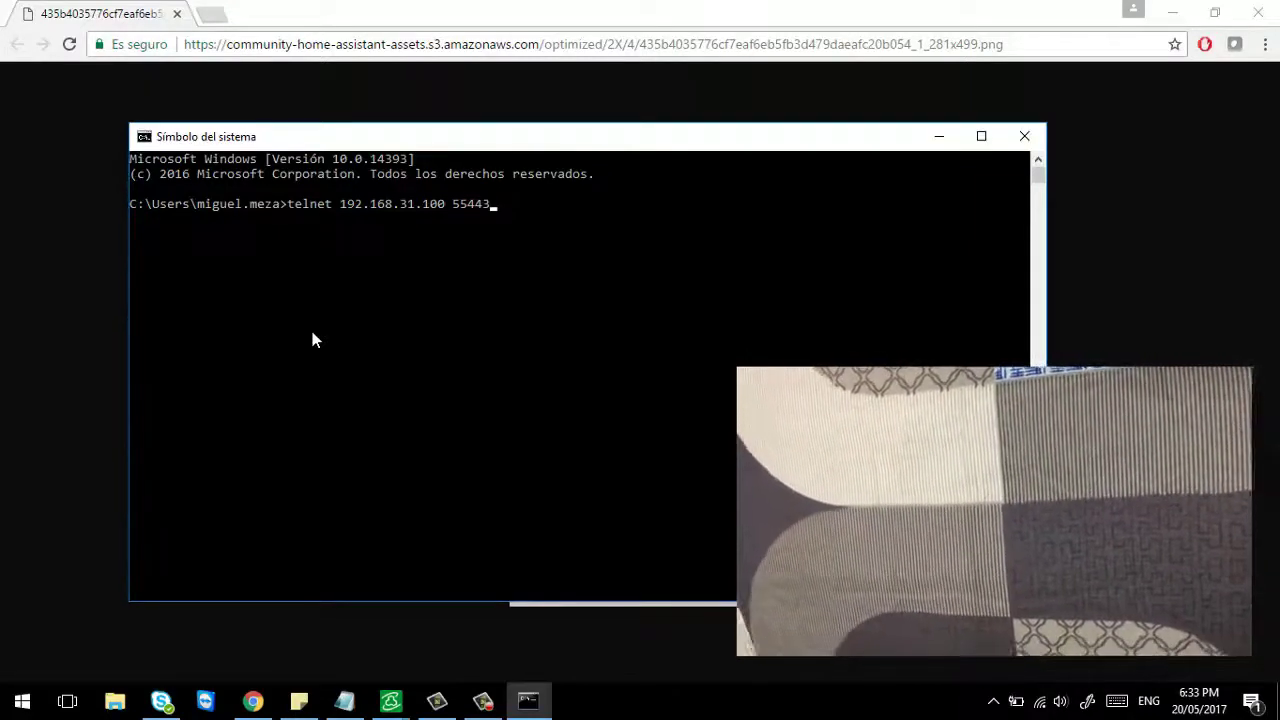
key(Return)
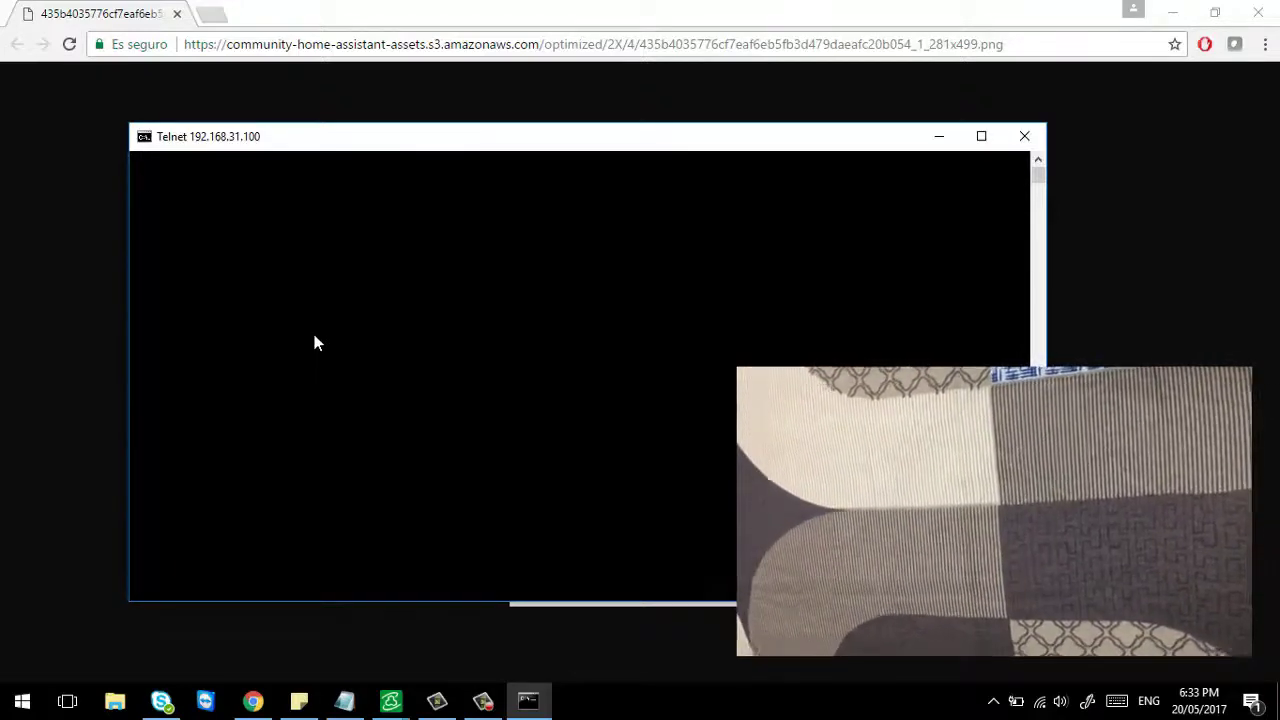
Copy the set_power "off" command from Notepad and send it to the bulb in the Telnet session.
click(344, 700)
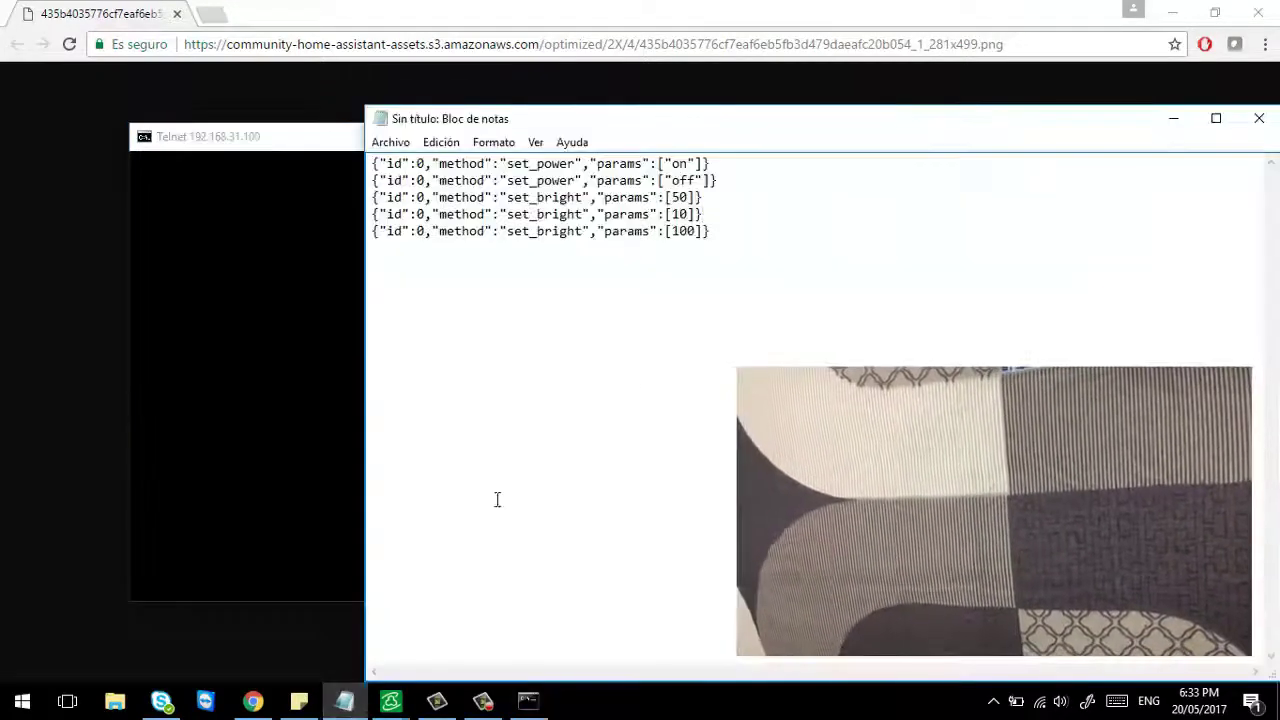
drag(717, 181, 355, 185)
key(cmd+c)
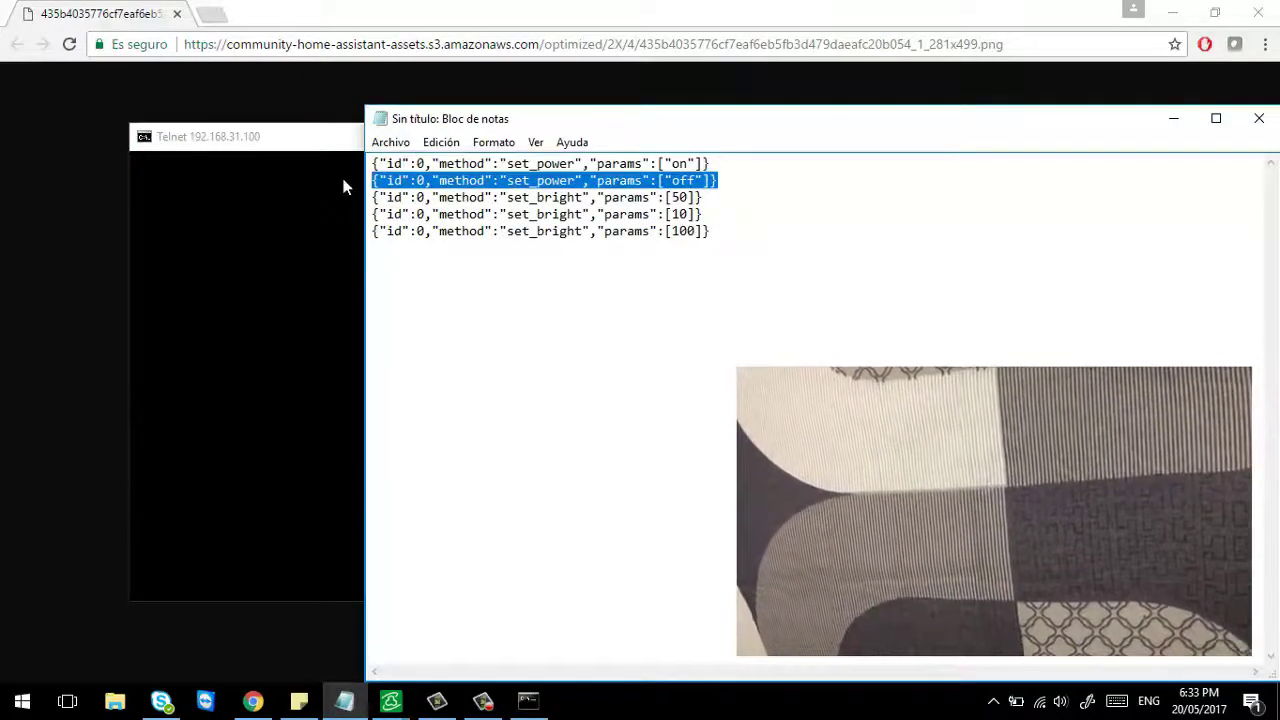
click(317, 220)
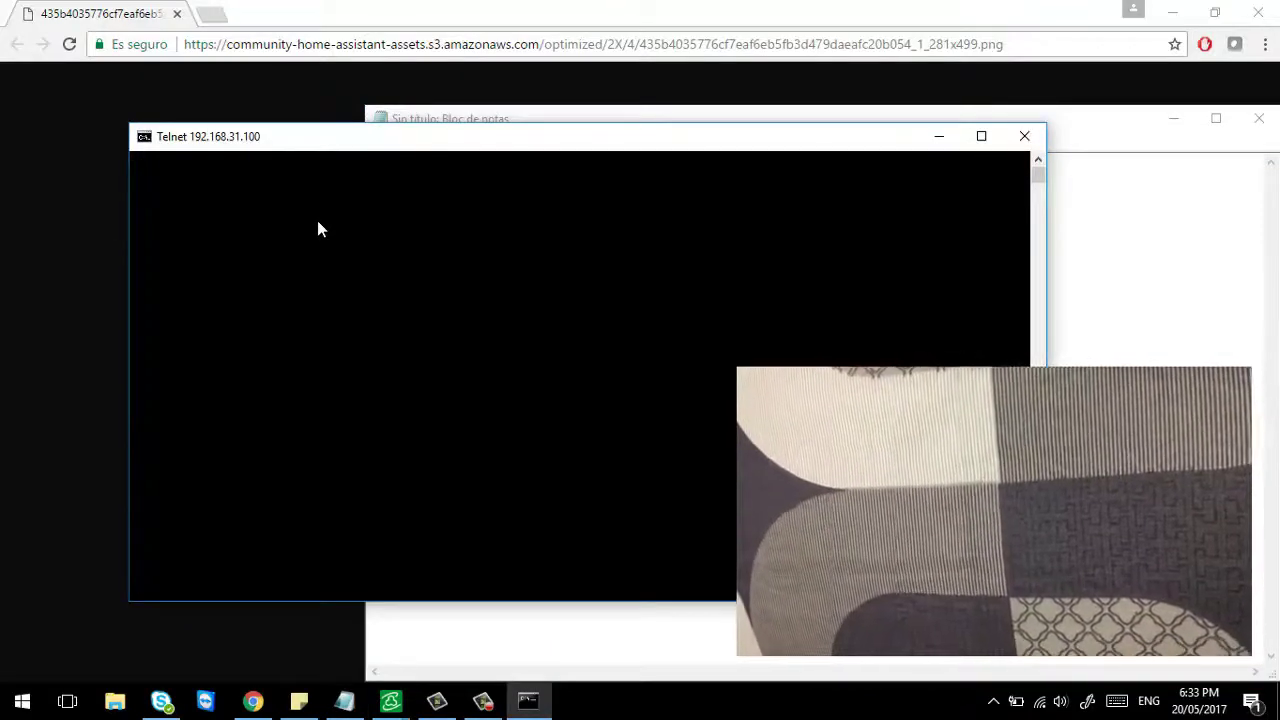
right_click(317, 220)
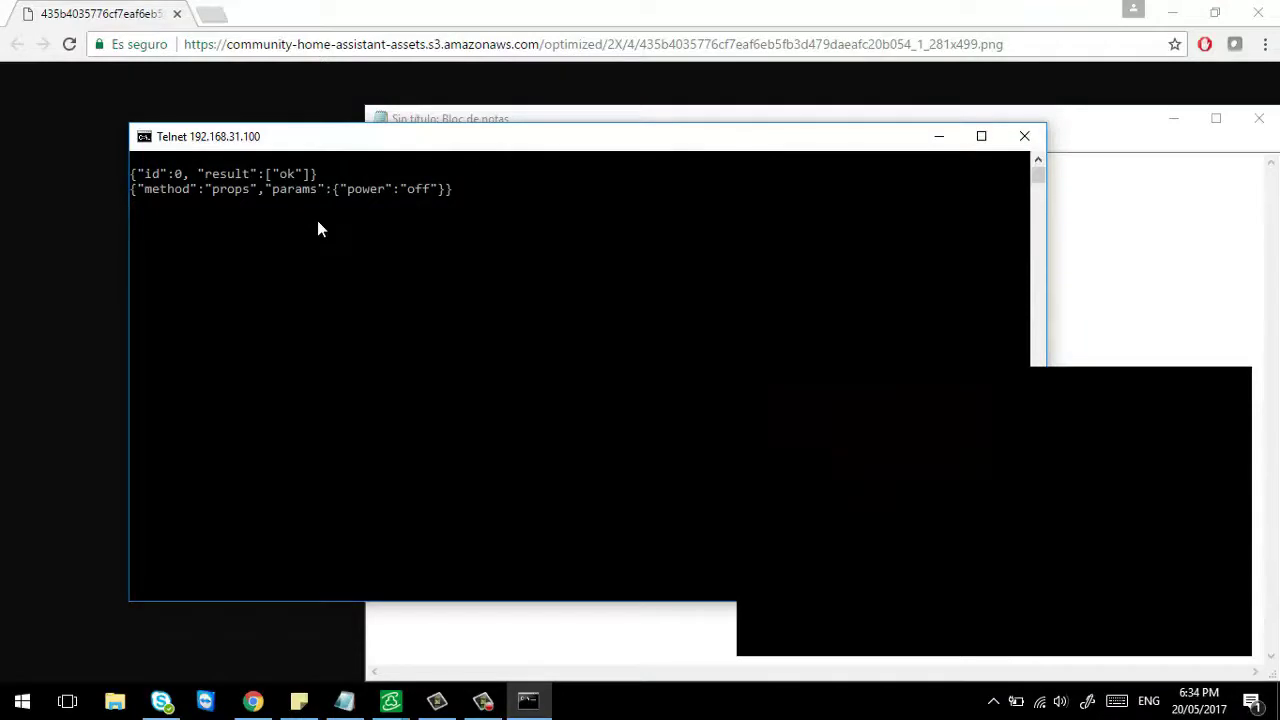
right_click(317, 229)
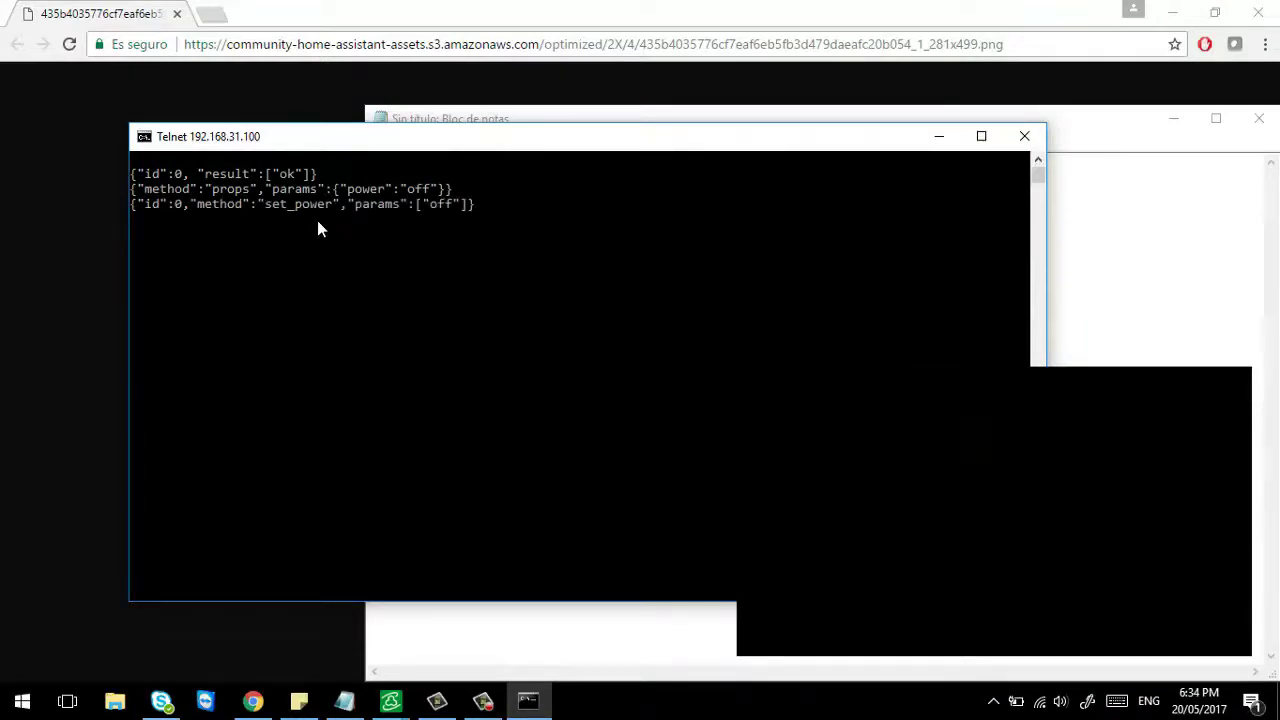
key(Return)
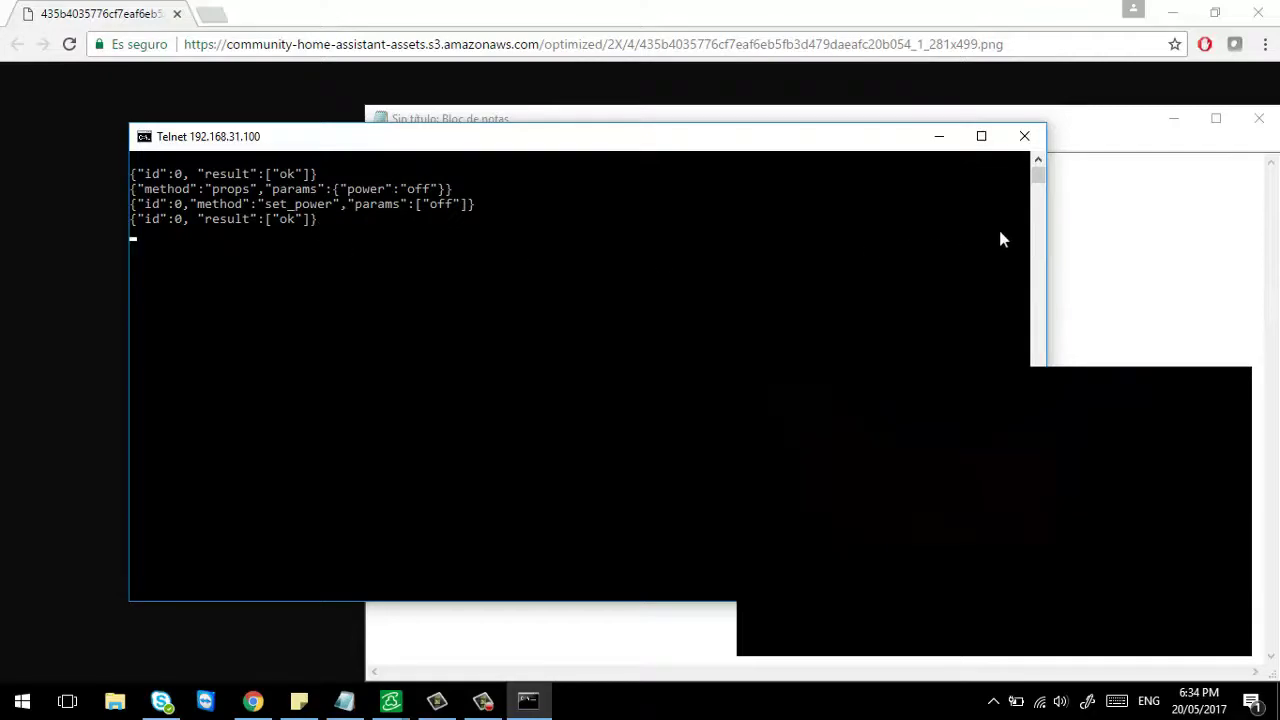
Copy the set_power "on" command from Notepad and send it to the bulb through Telnet.
click(1086, 243)
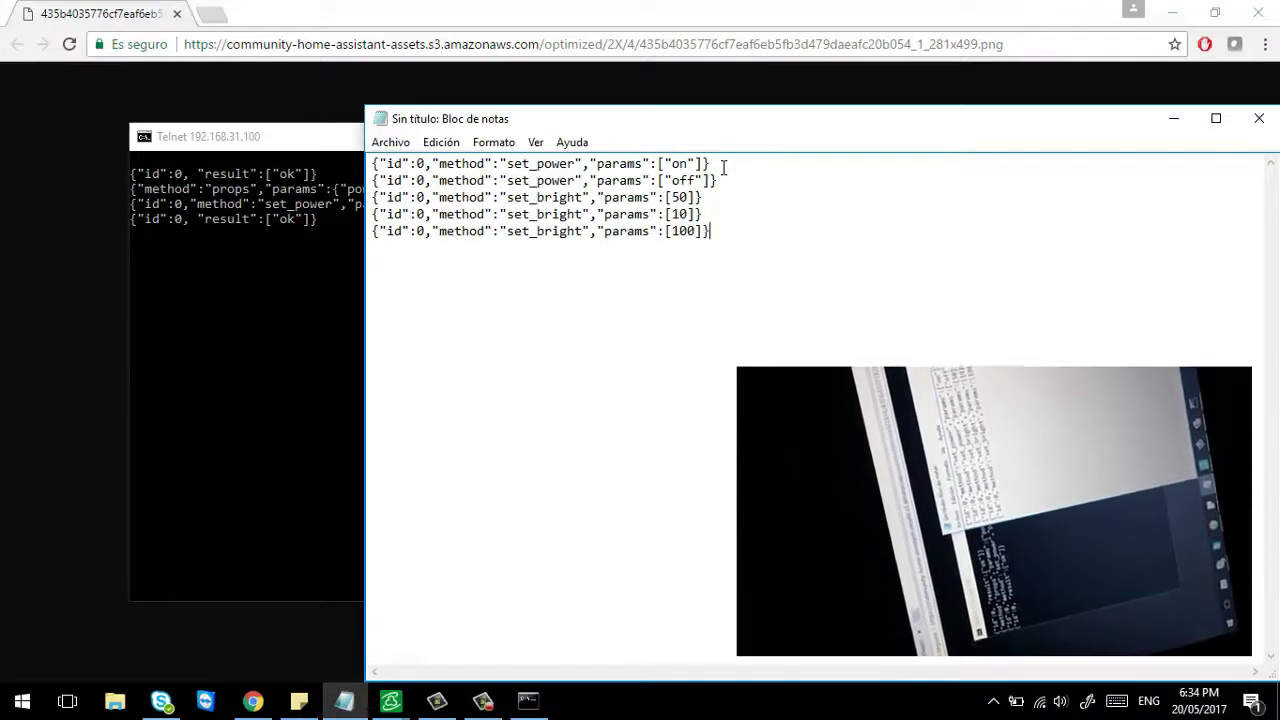
drag(725, 166, 370, 166)
key(cmd+c)
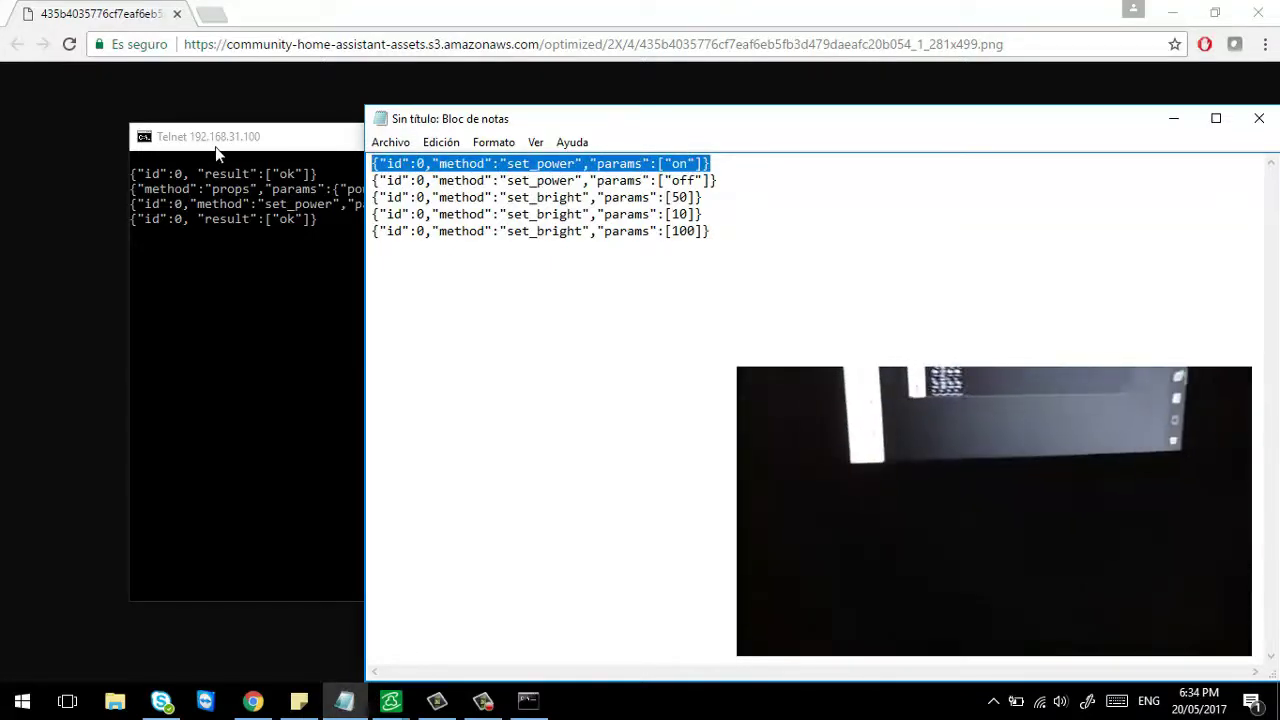
click(242, 330)
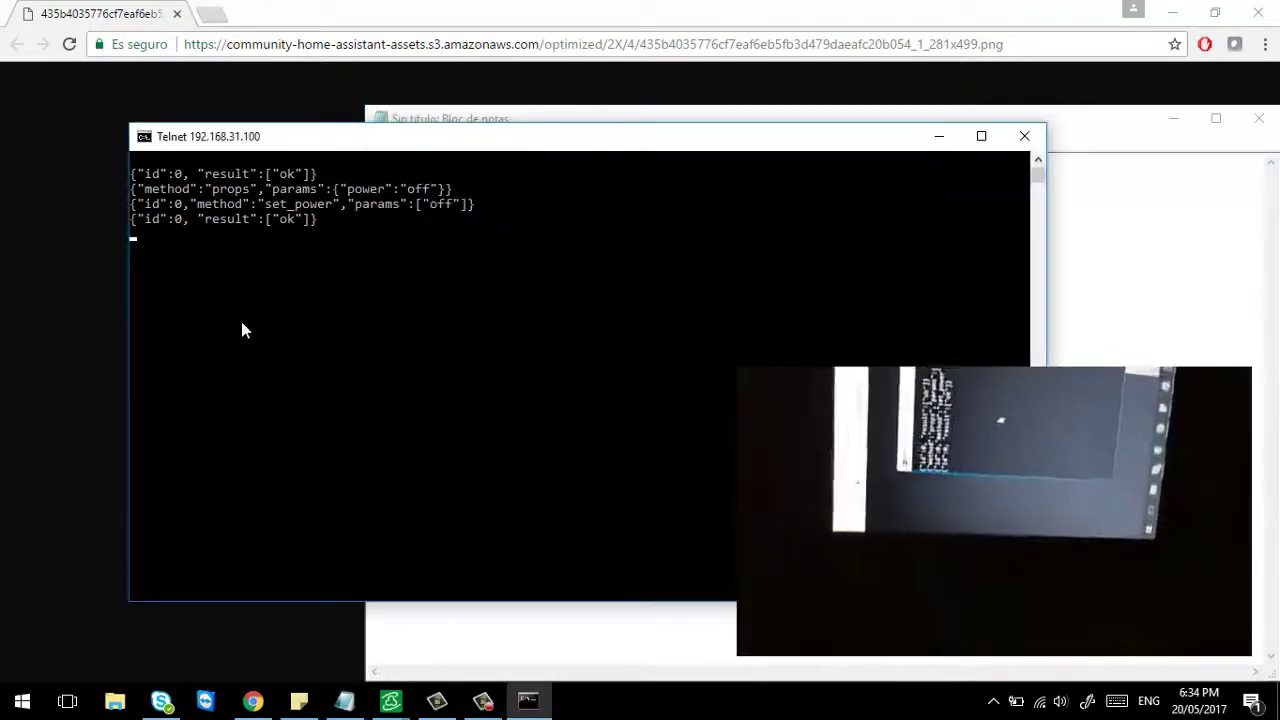
right_click(241, 322)
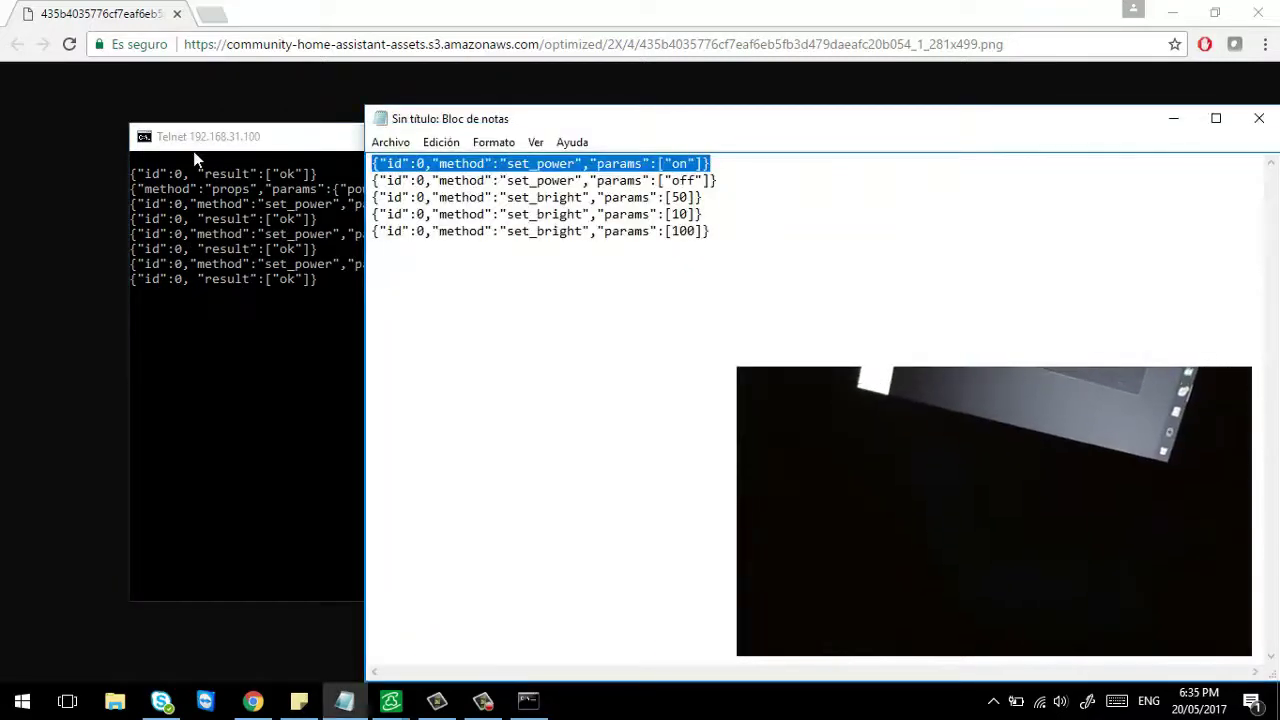
click(237, 379)
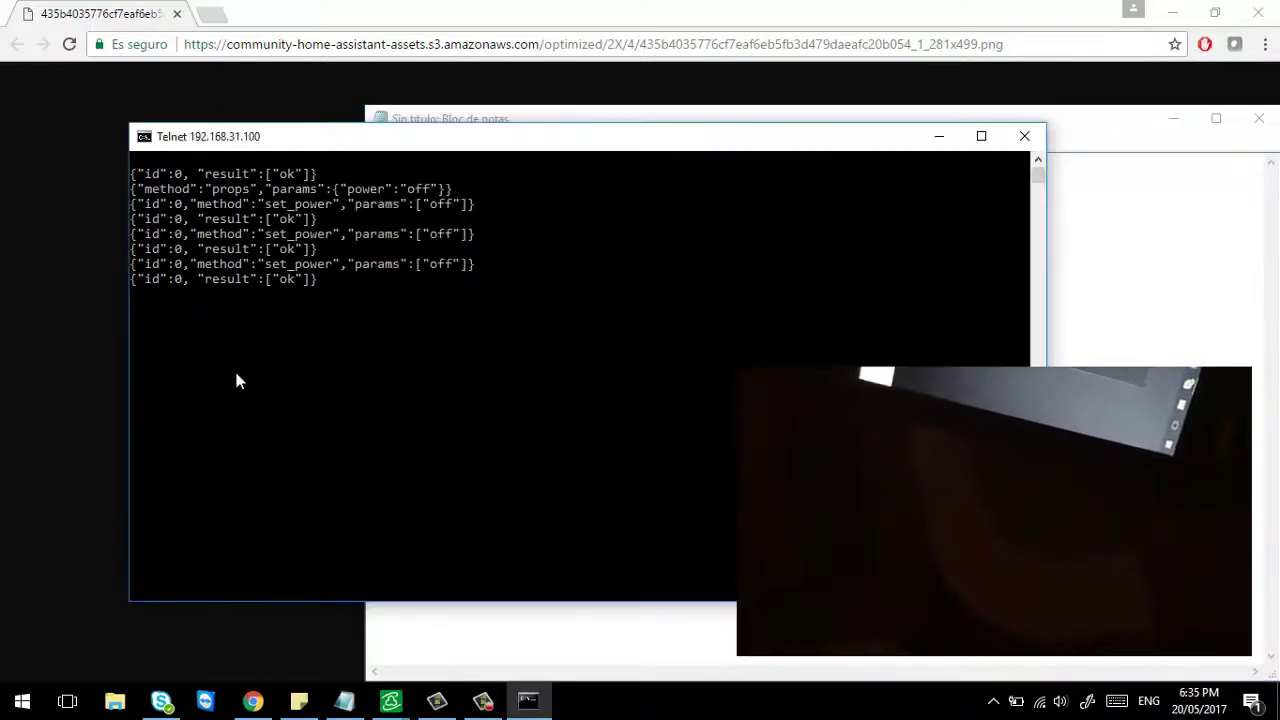
right_click(237, 379)
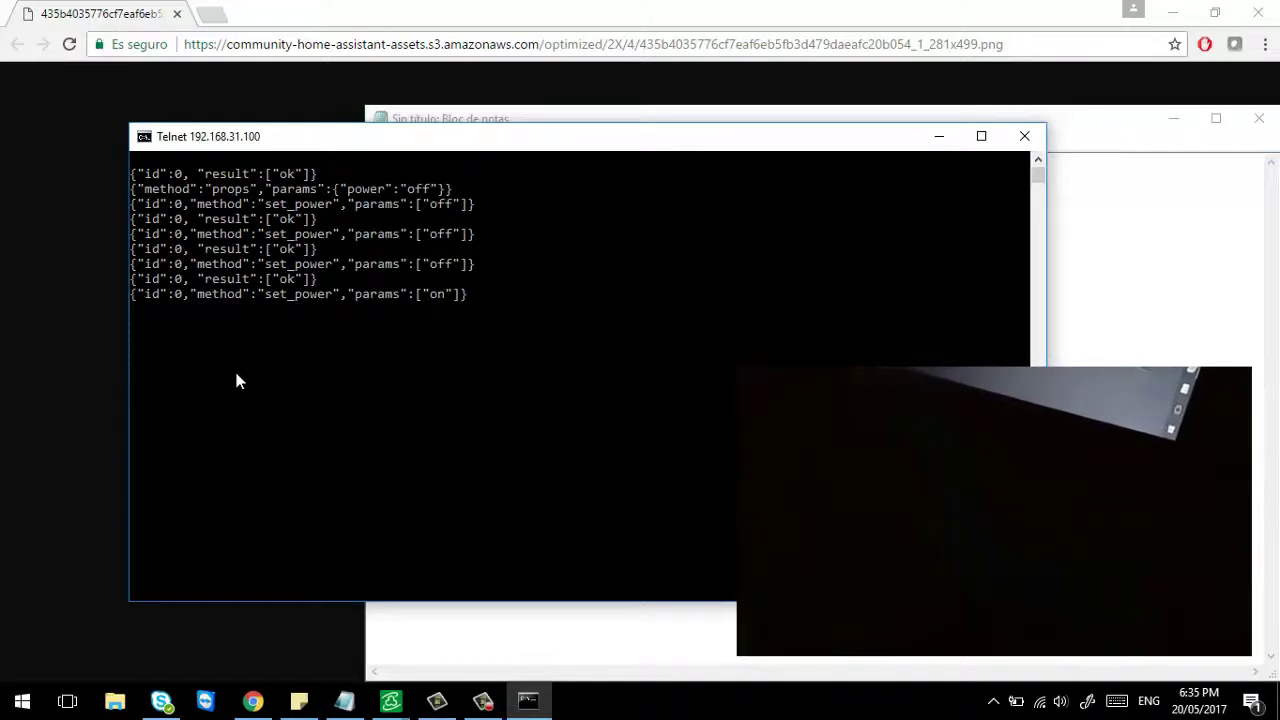
key(Return)
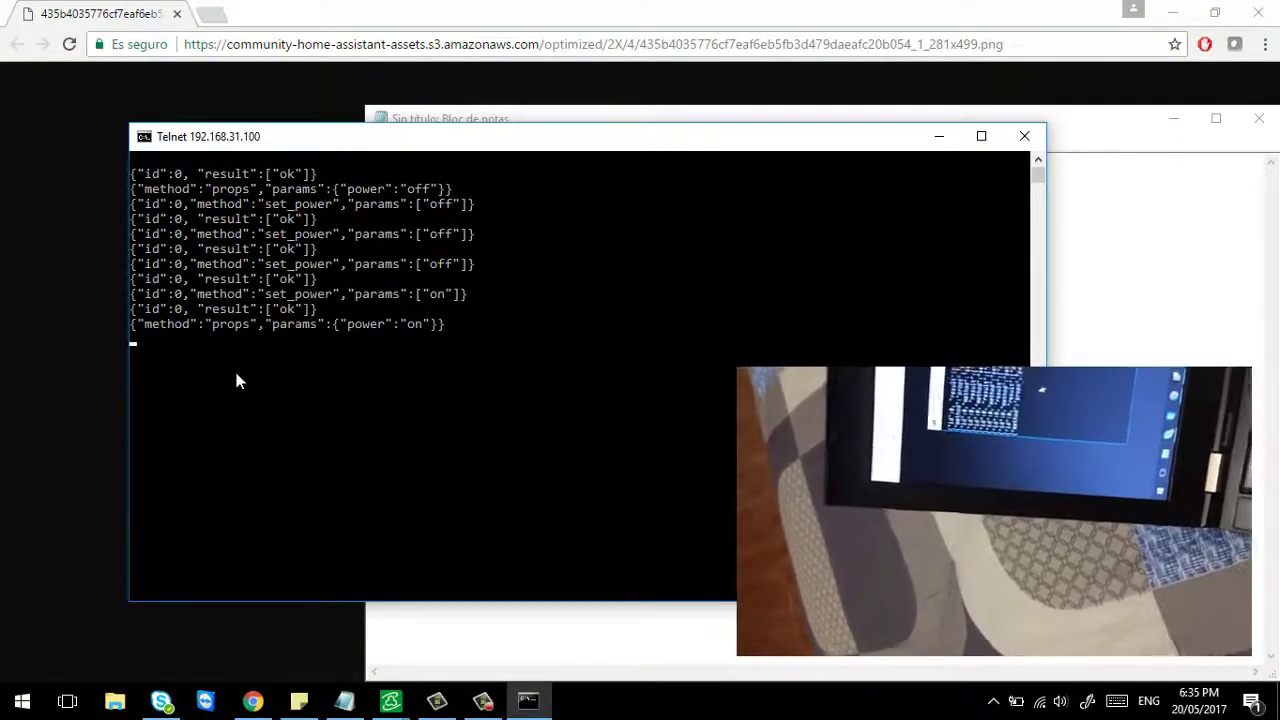
Set the bulb's brightness to 50 by copying the matching set_bright command from Notepad and sending it through Telnet.
click(1090, 358)
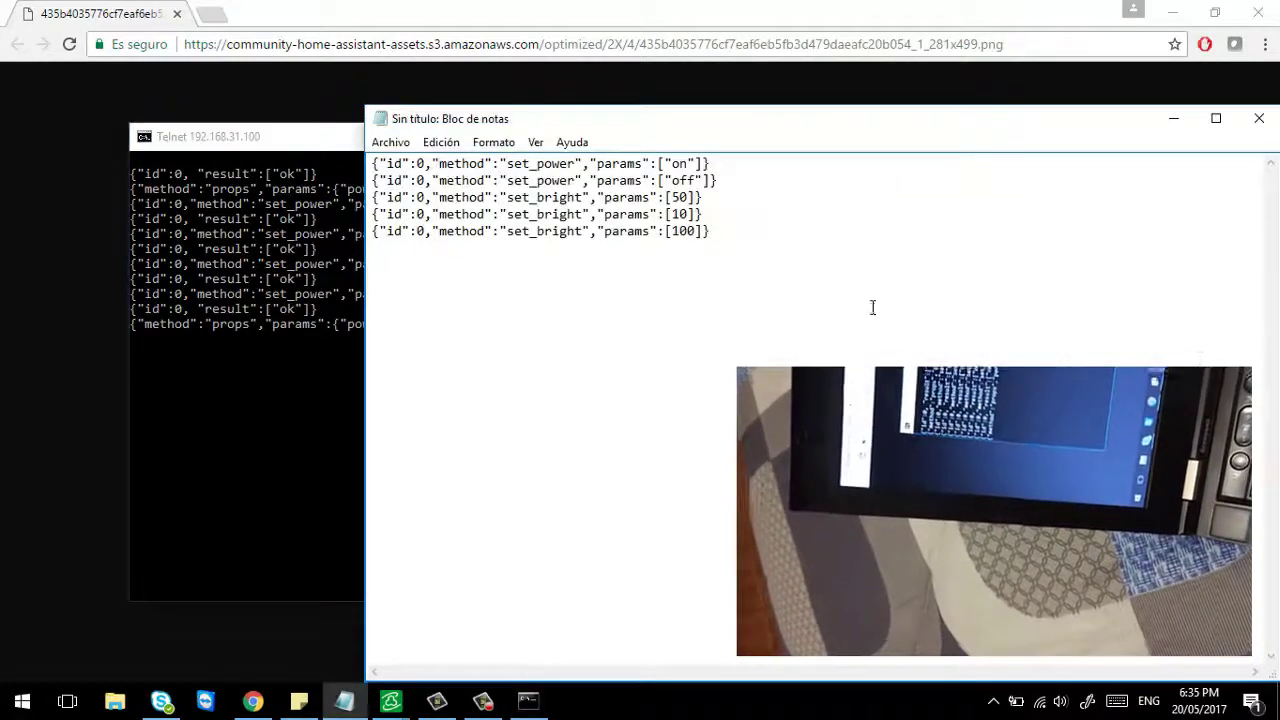
drag(713, 221, 470, 215)
drag(715, 205, 238, 198)
key(cmd+c)
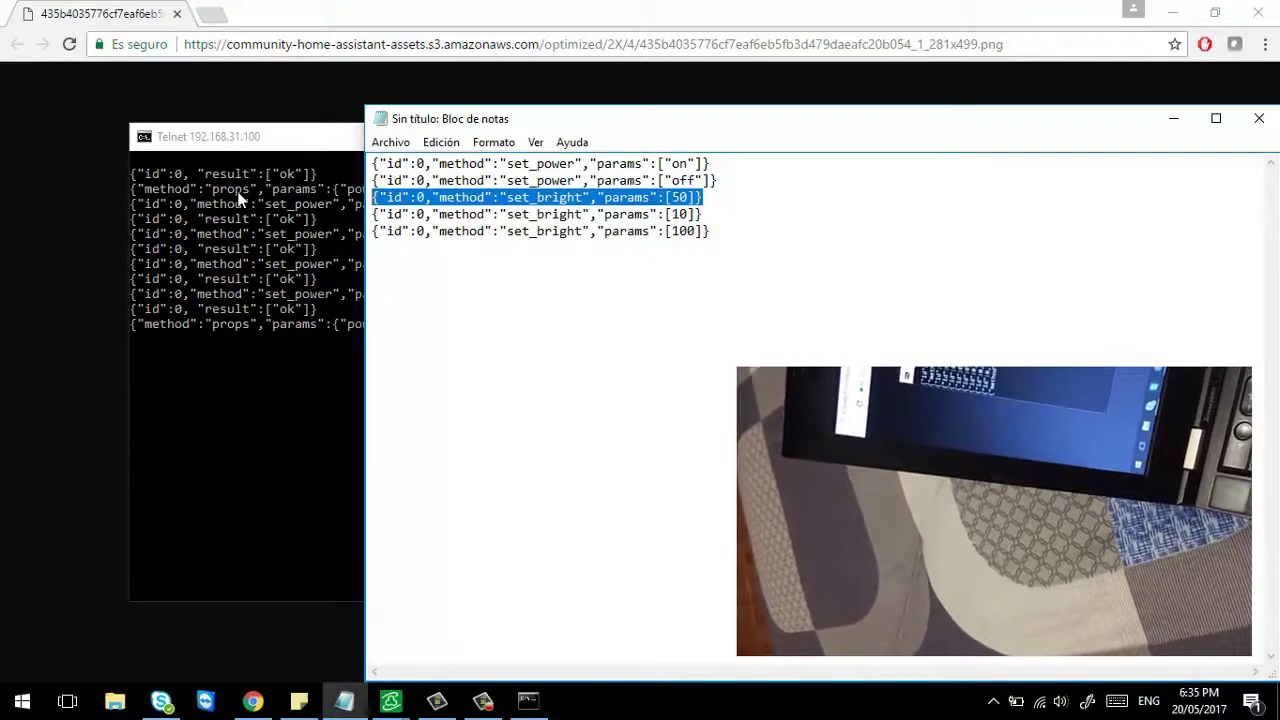
click(214, 297)
right_click(250, 392)
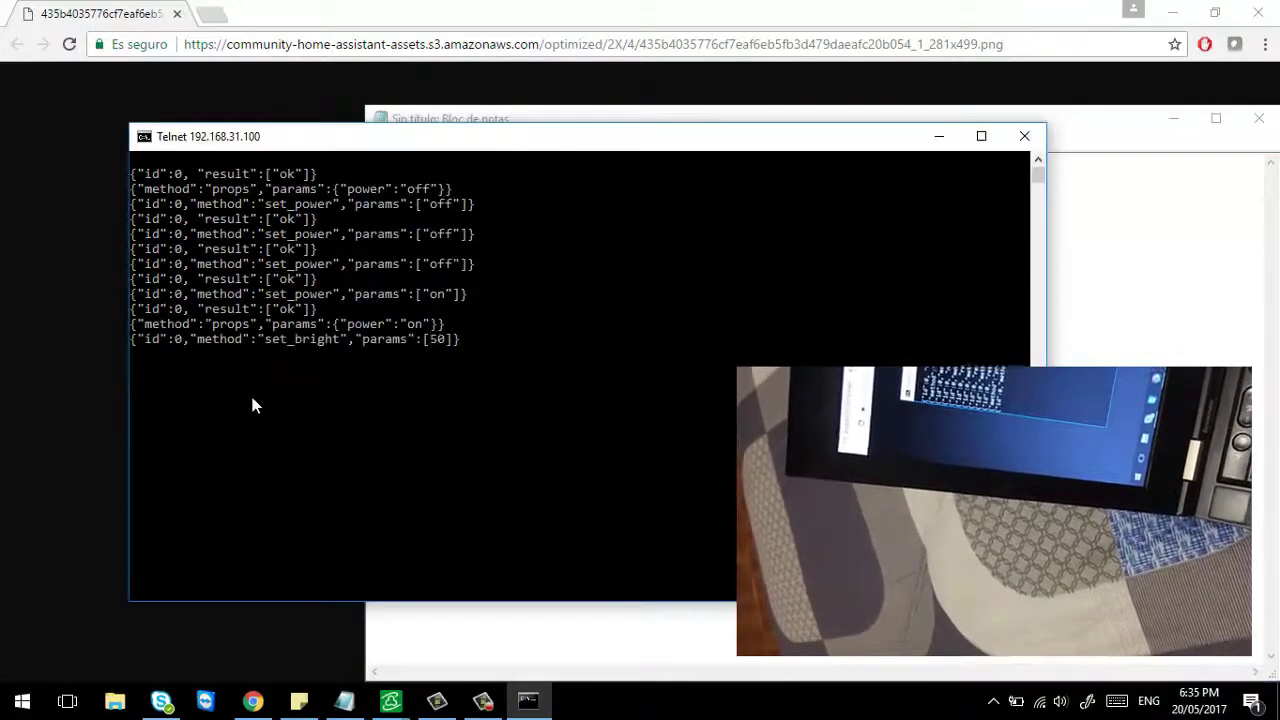
key(Return)
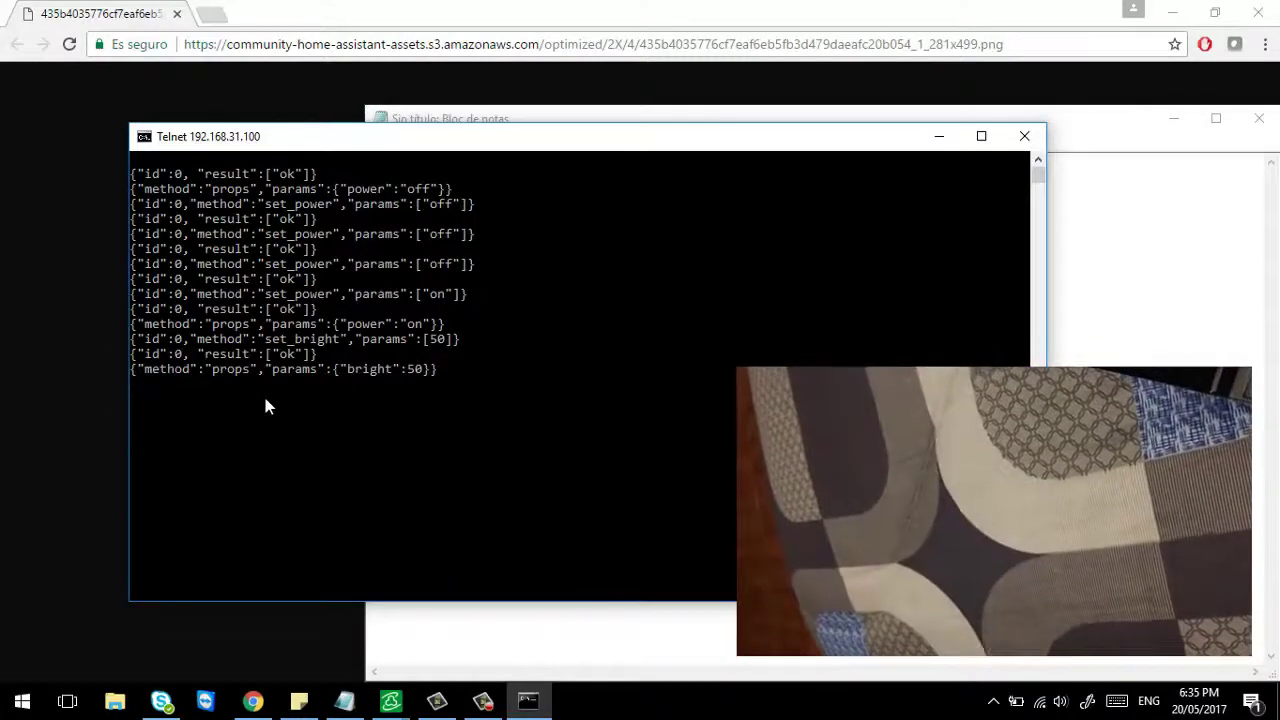
Set the bulb's brightness to 10 by sending the matching set_bright command from Notepad through Telnet.
key(alt+Tab)
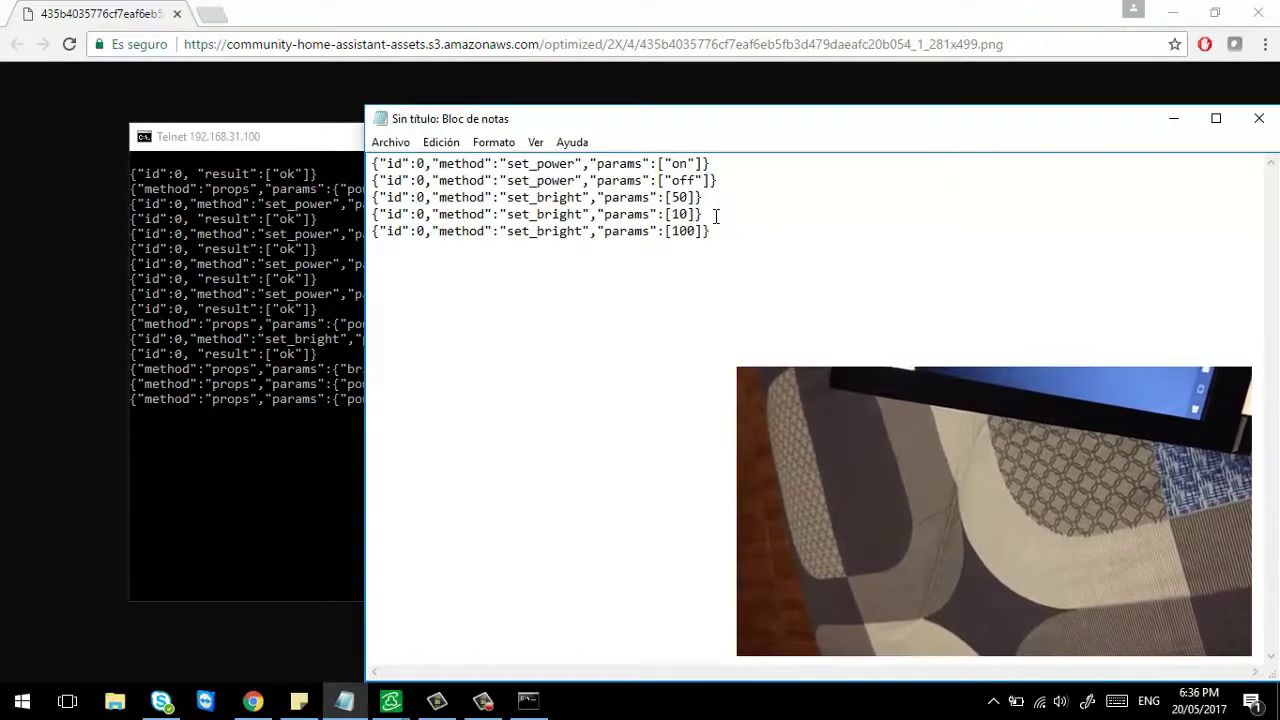
drag(715, 220, 356, 215)
key(cmd+c)
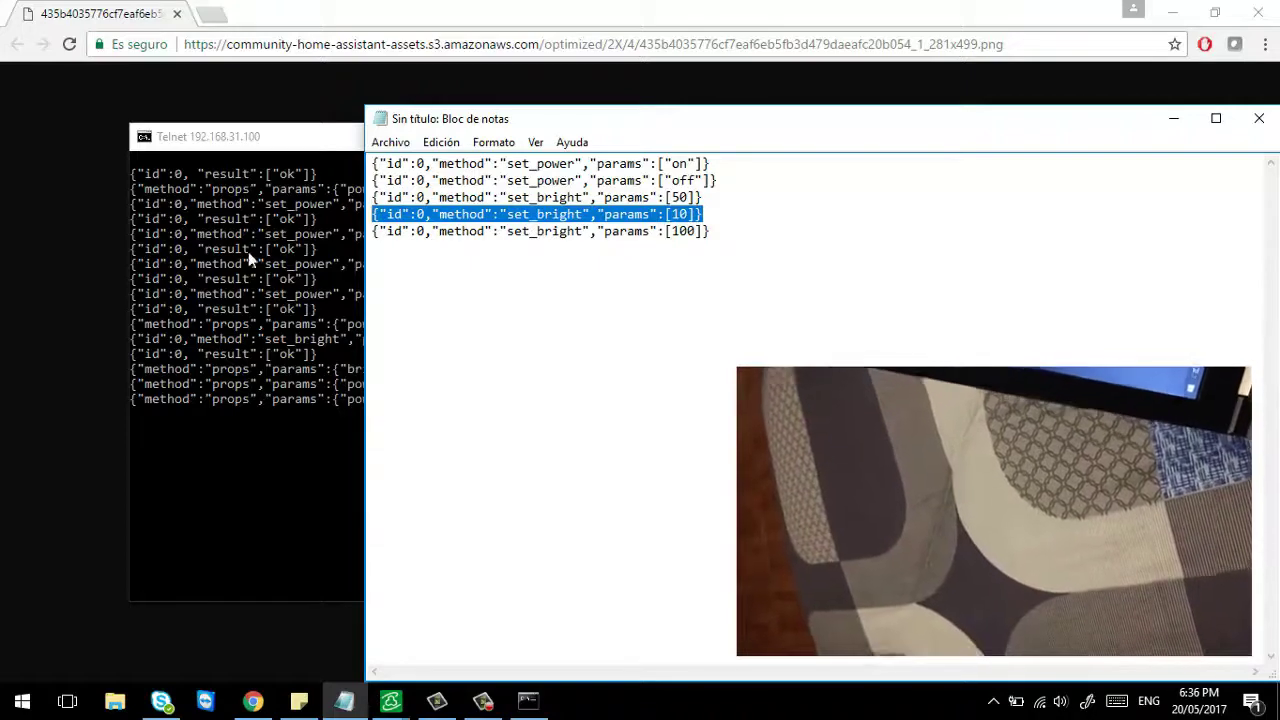
click(264, 418)
right_click(260, 441)
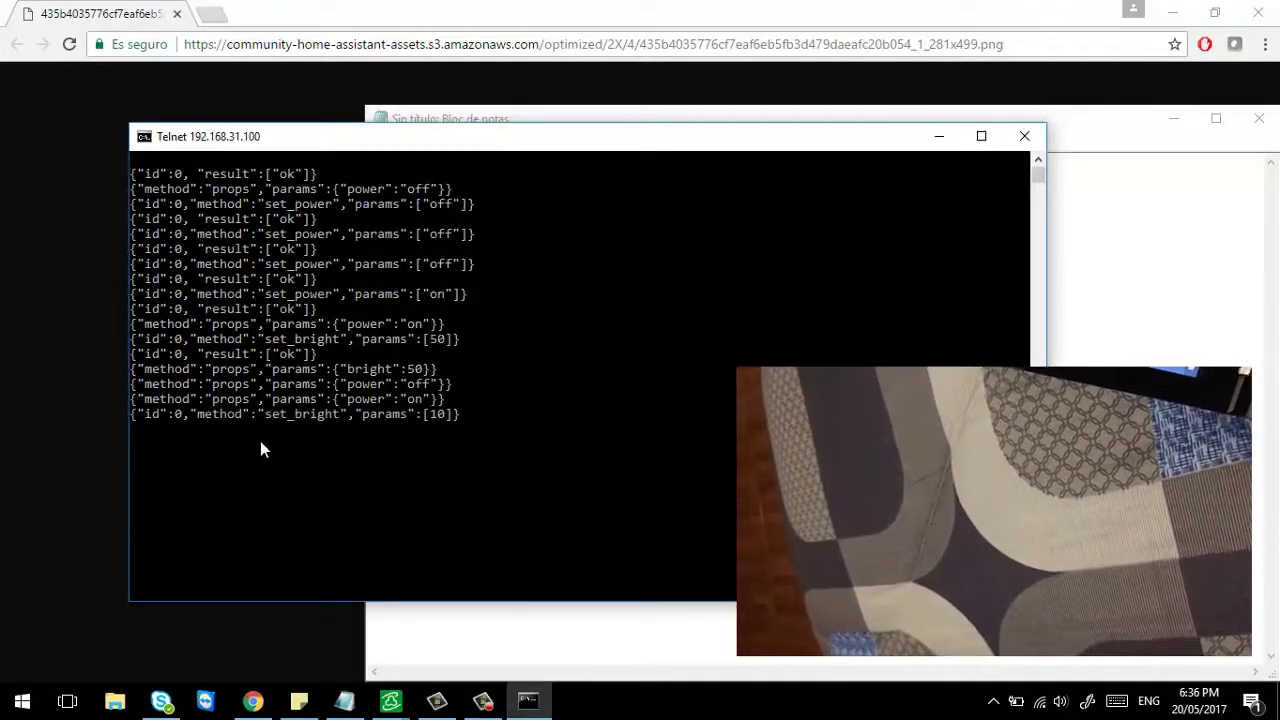
key(Return)
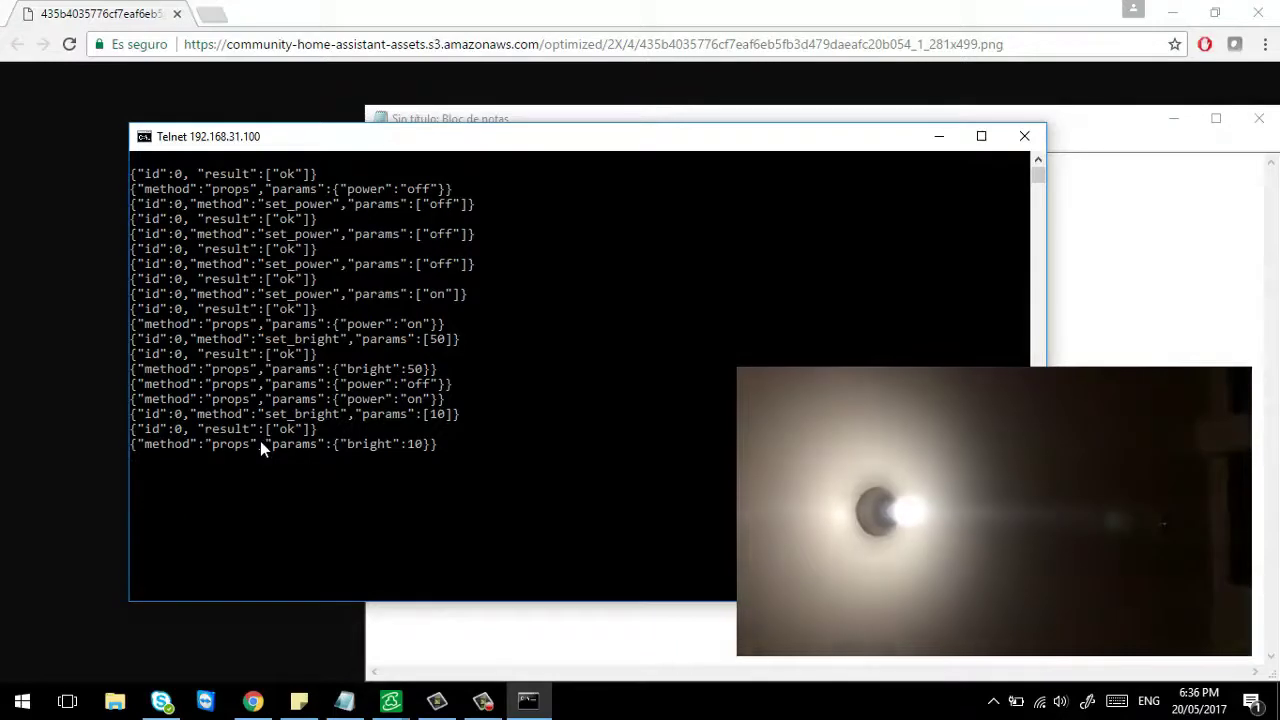
Set the bulb's brightness to 100 by copying the matching set_bright command from Notepad and sending it through Telnet.
click(1172, 12)
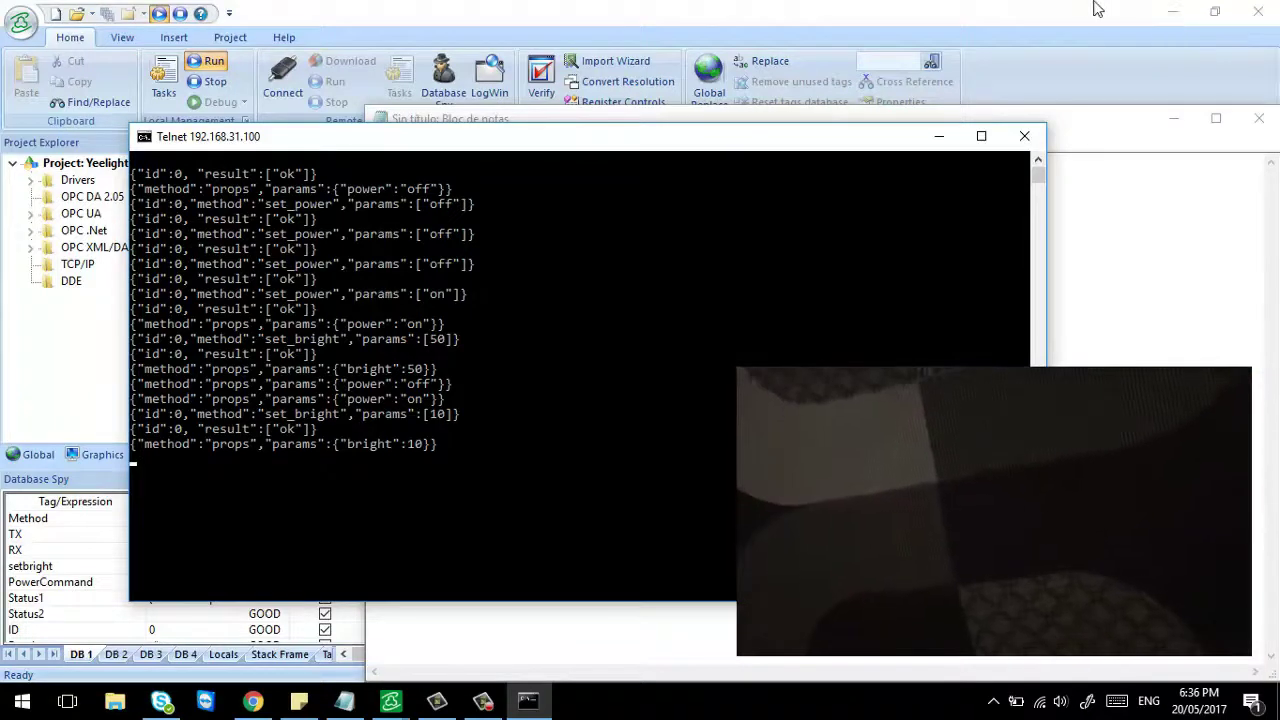
click(1237, 118)
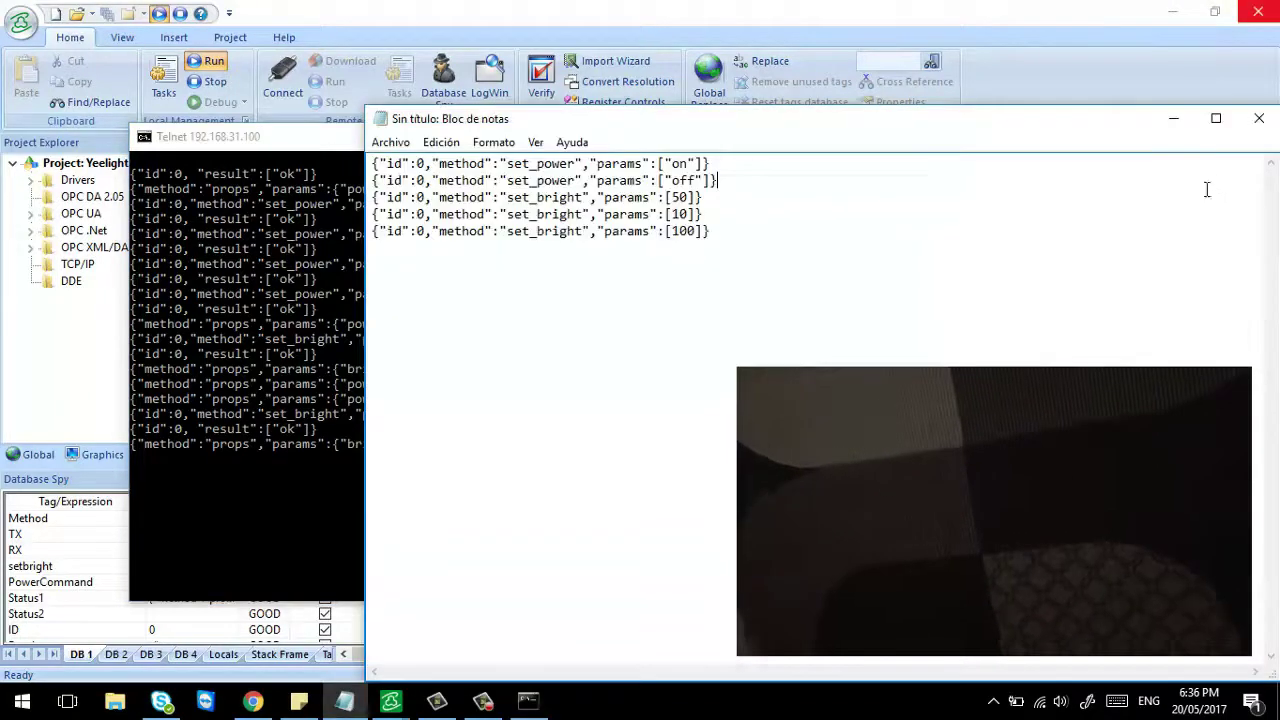
drag(731, 243, 313, 232)
key(cmd+c)
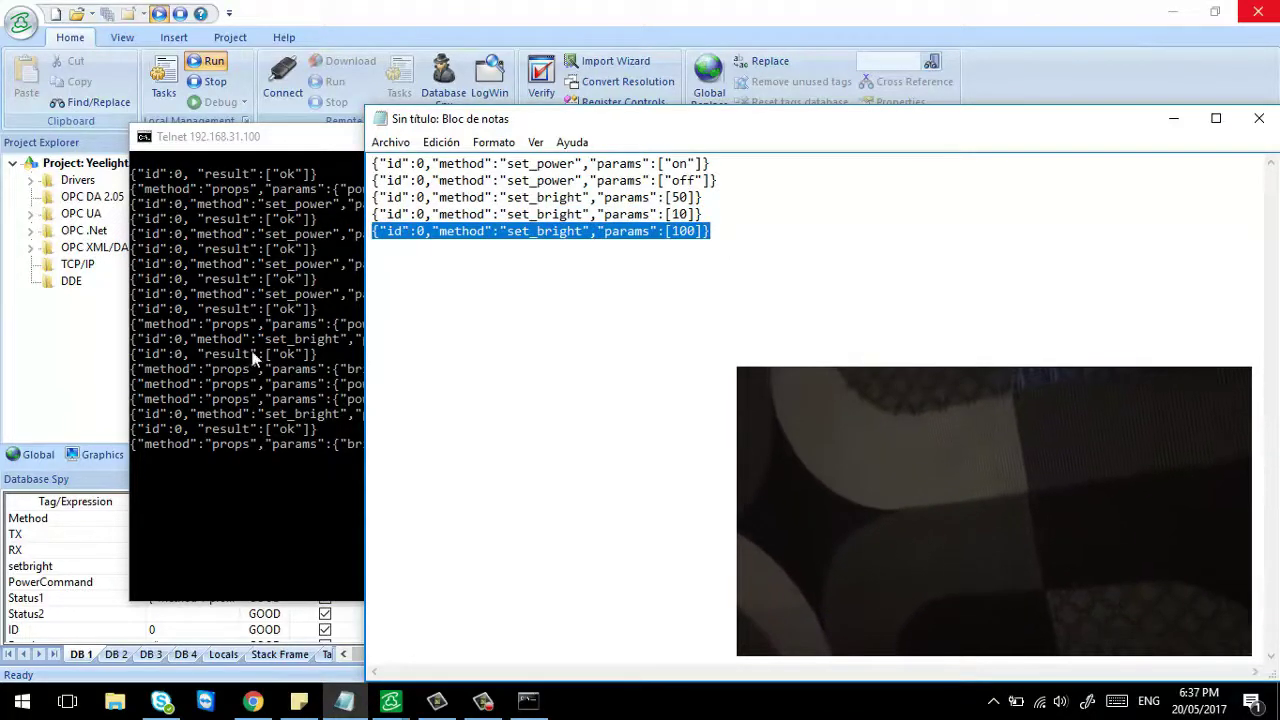
click(227, 515)
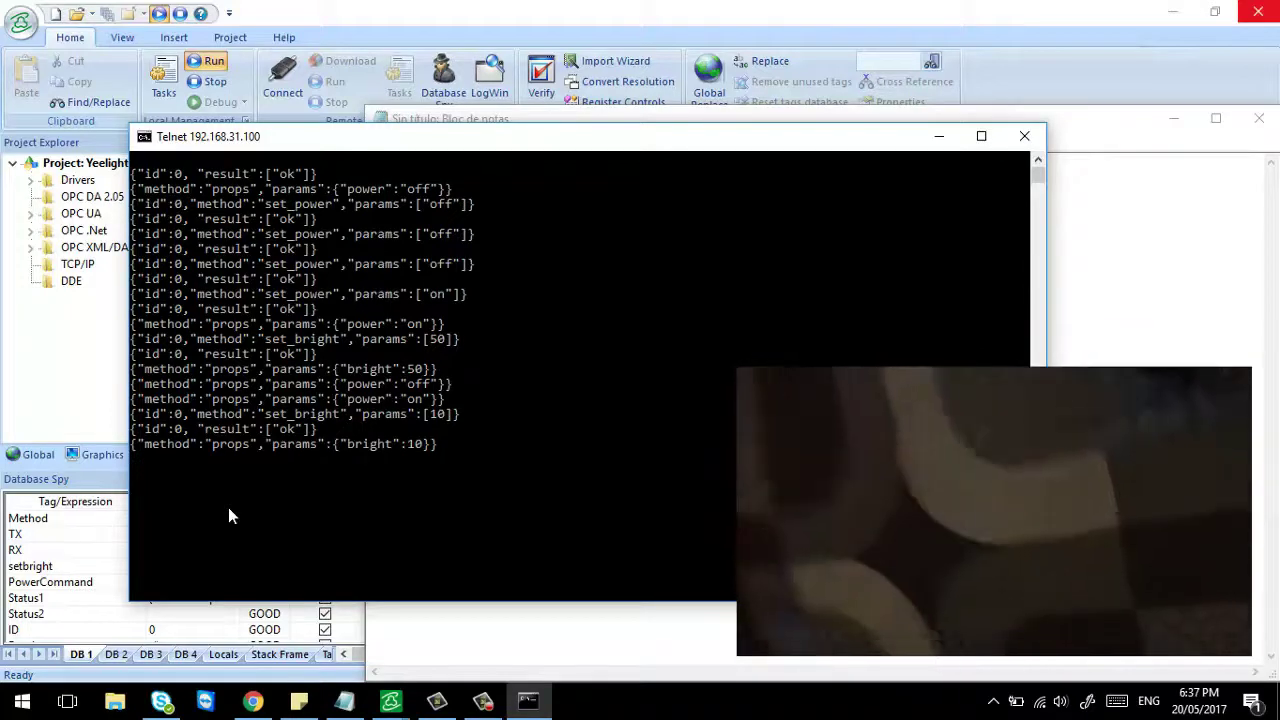
right_click(228, 516)
key(Return)
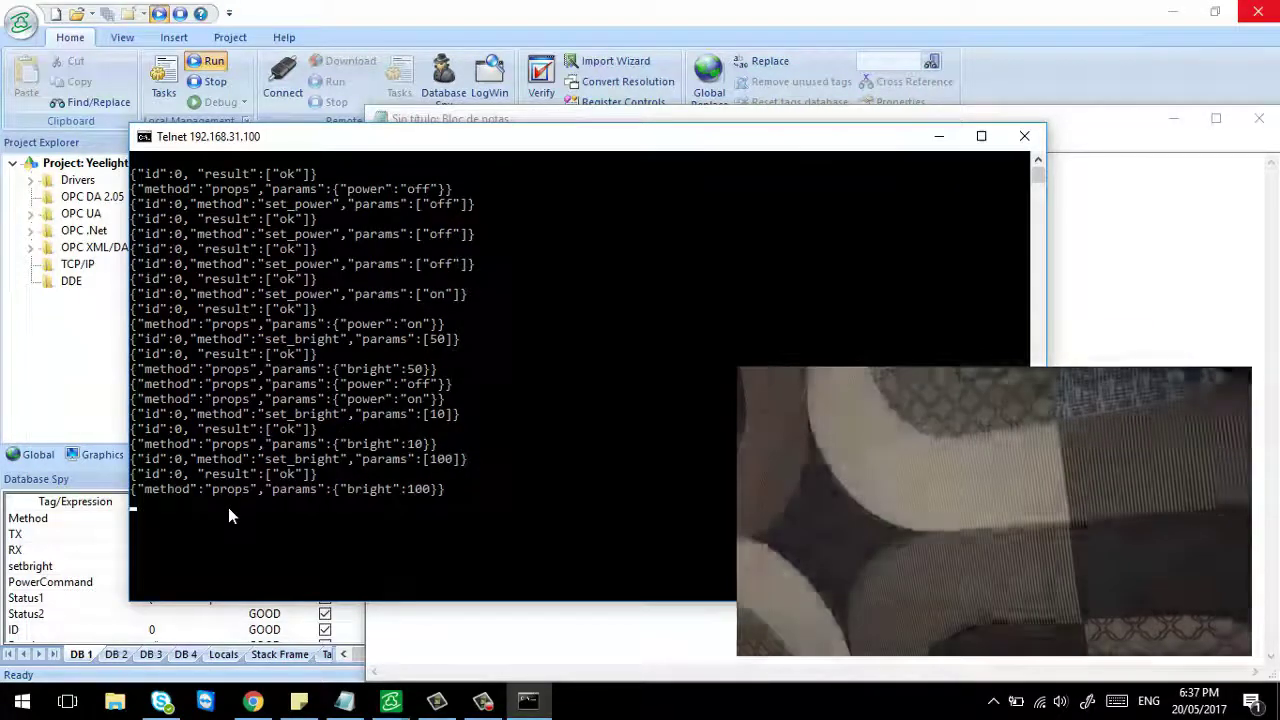
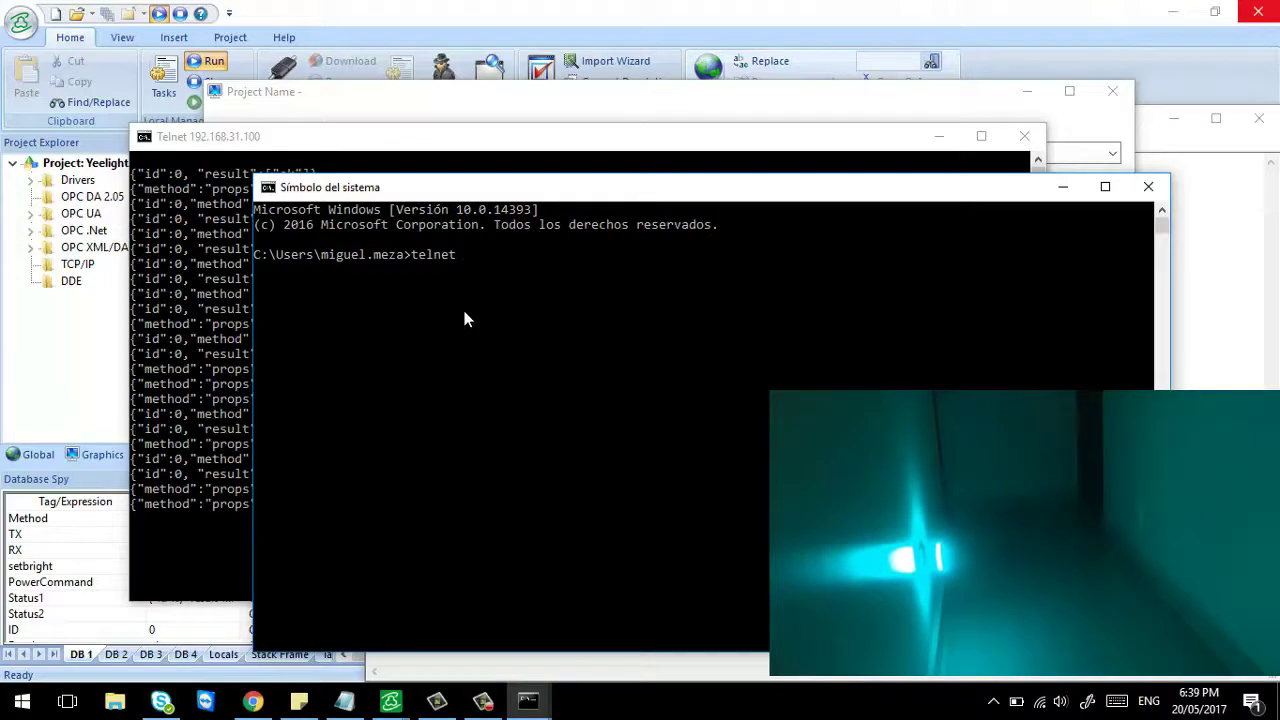
Open a Telnet connection to the second bulb at 192.168.31.101 on port 55443 from the new command prompt.
text(192.168.31.)
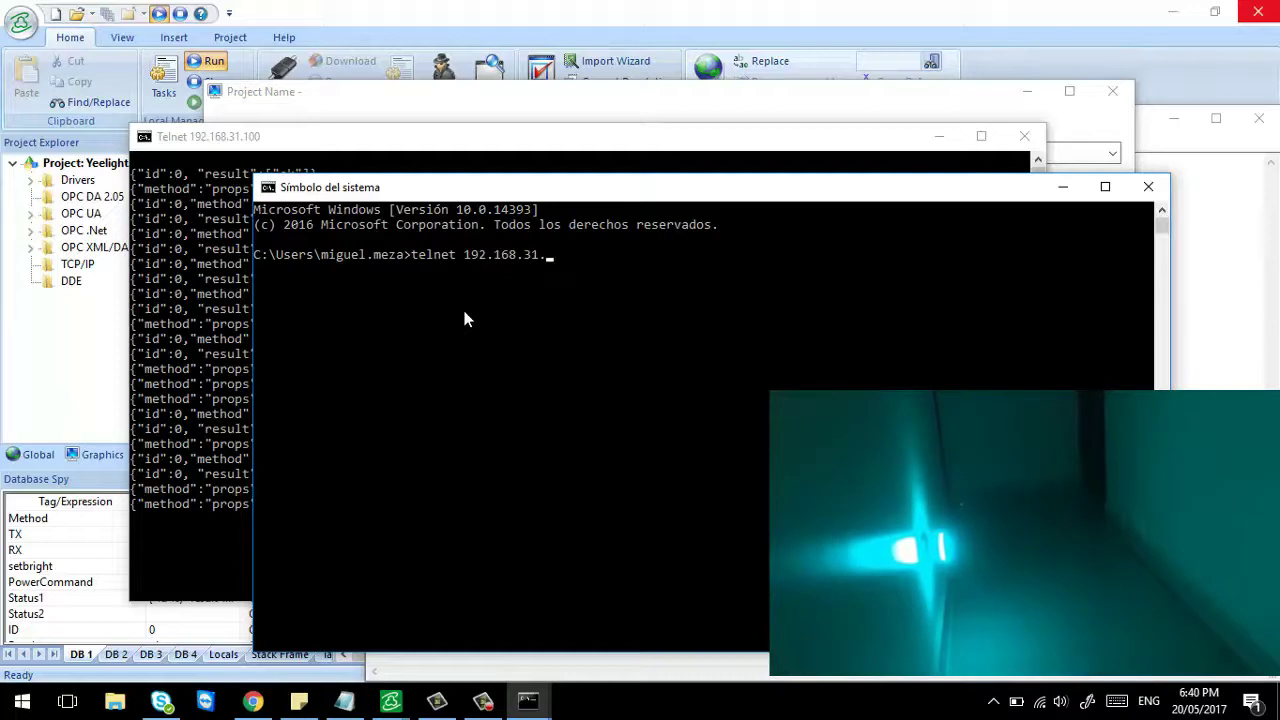
text(1)
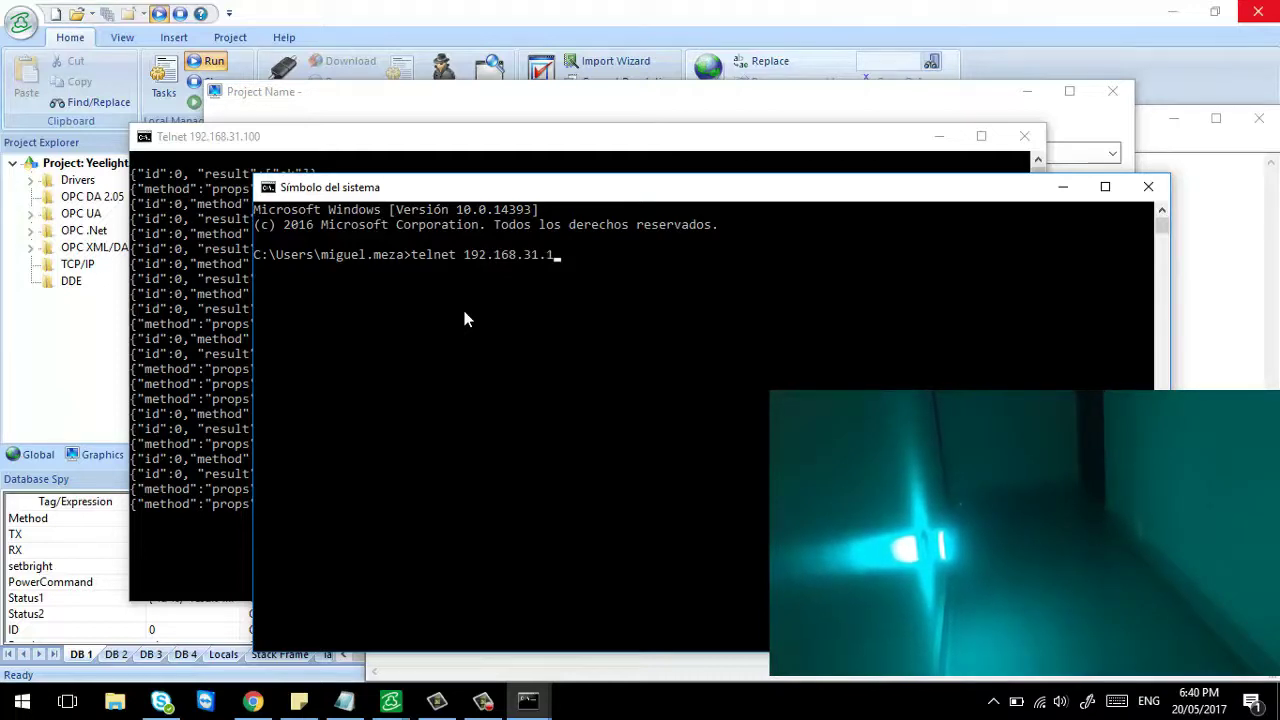
text(0)
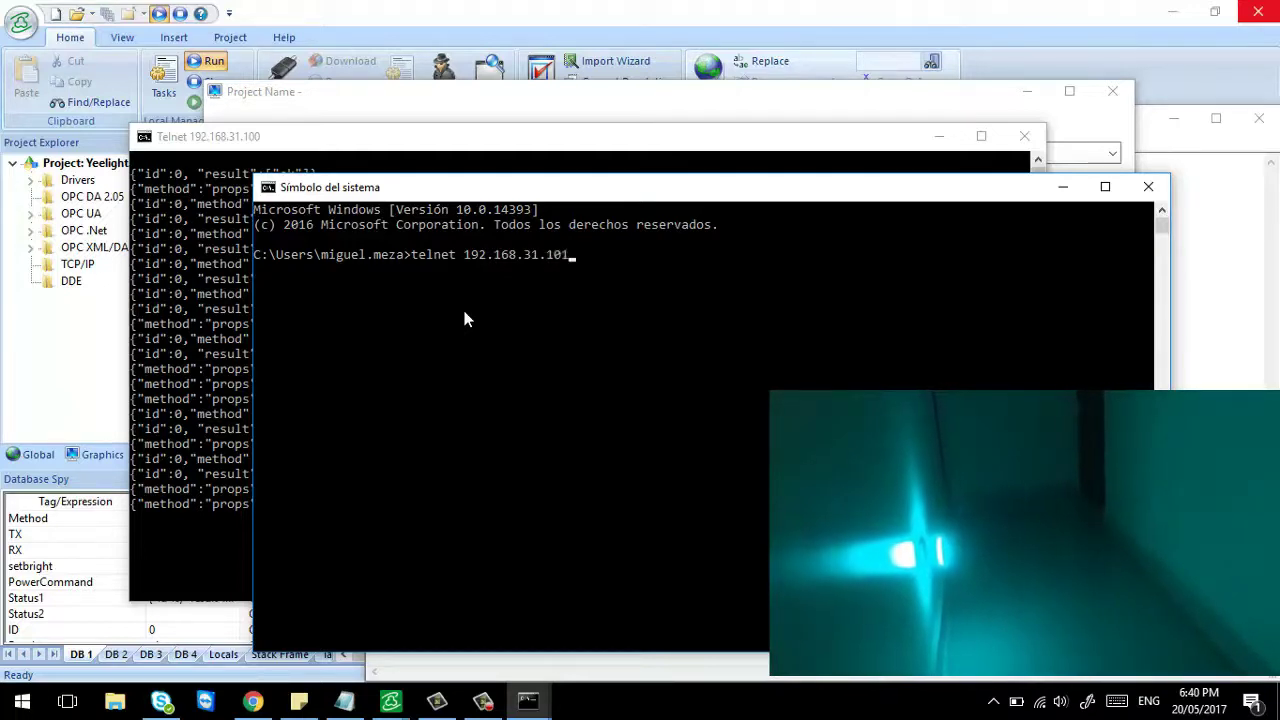
text(1 55)
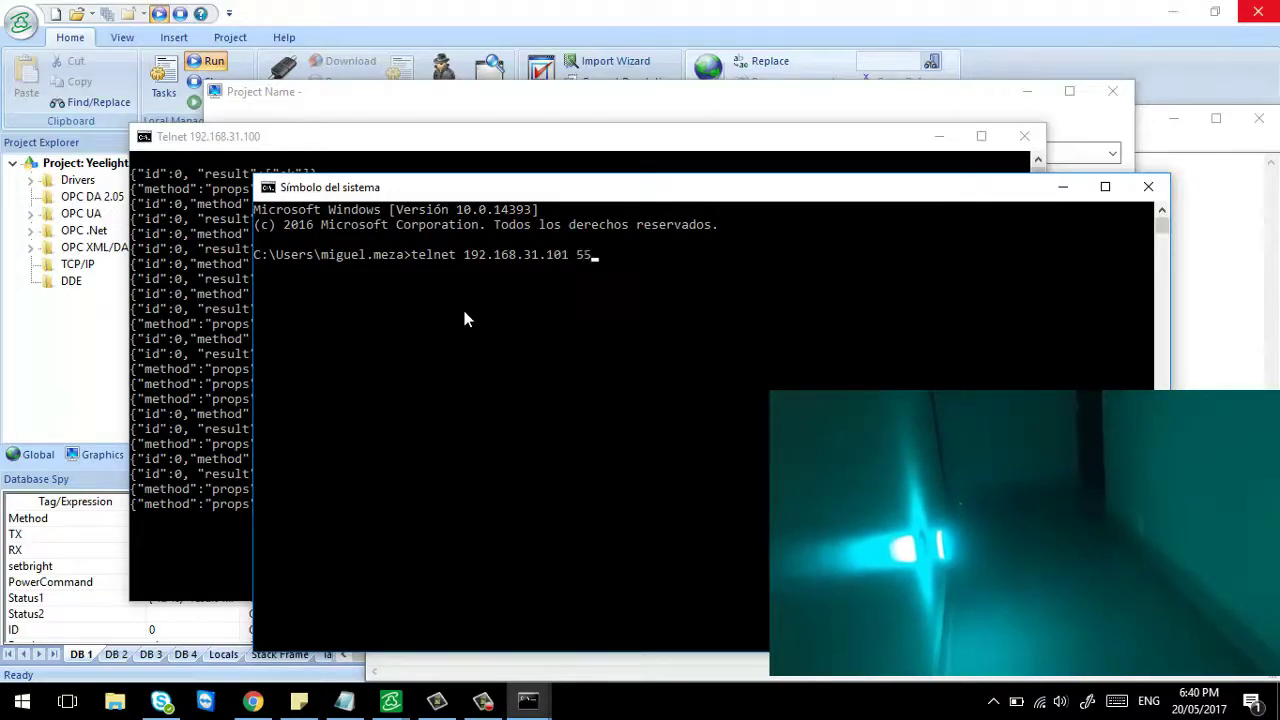
text(443)
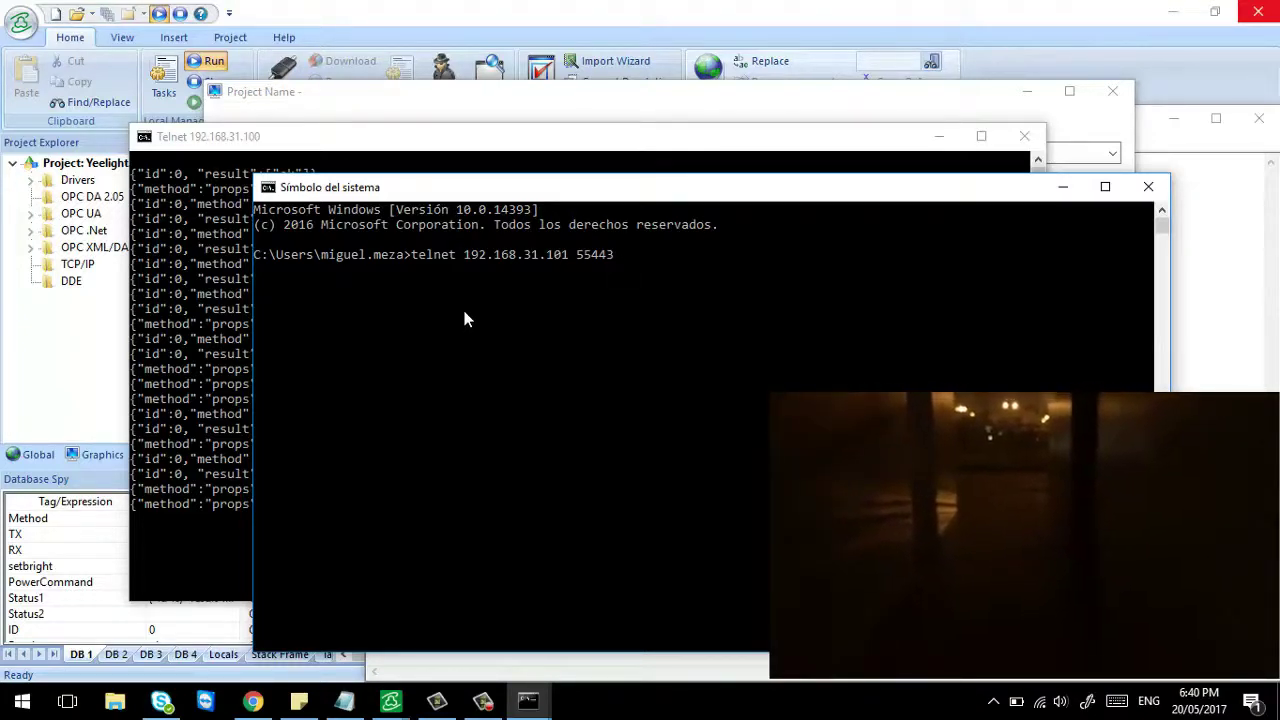
key(Return)
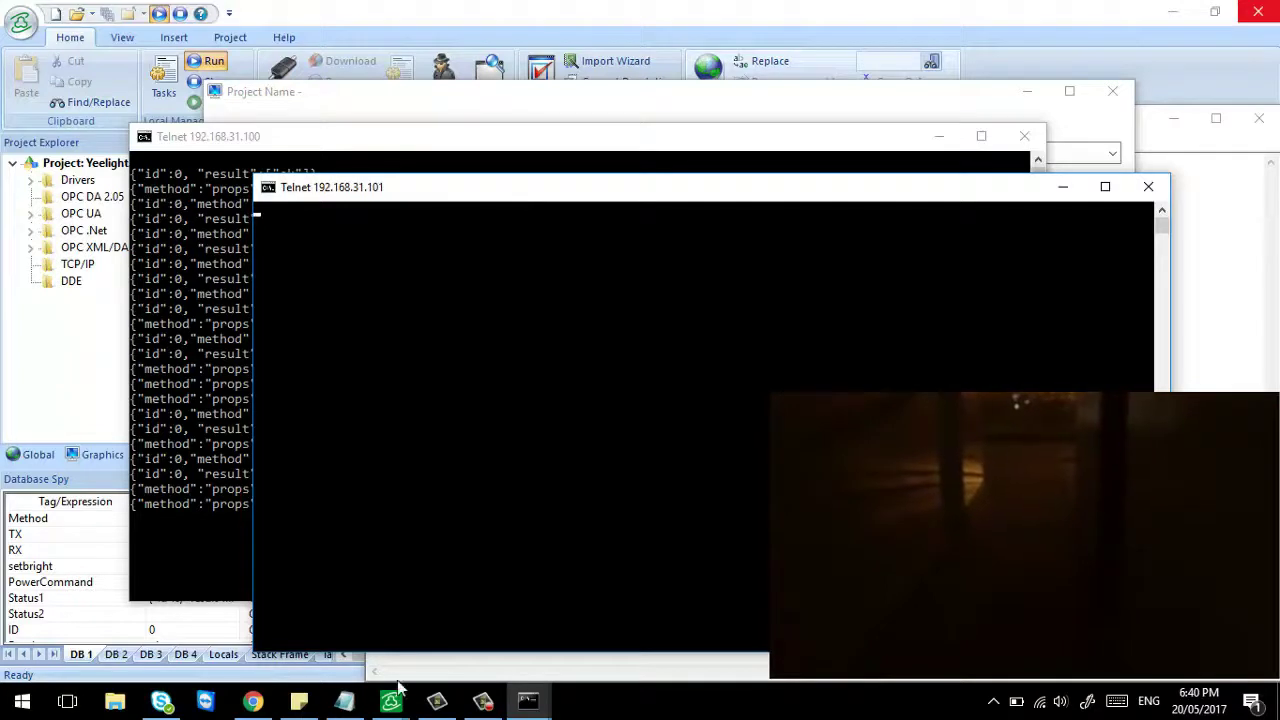
Turn on the bulb at 192.168.31.101 by sending the set_power "on" command from Notepad through its Telnet session.
click(344, 701)
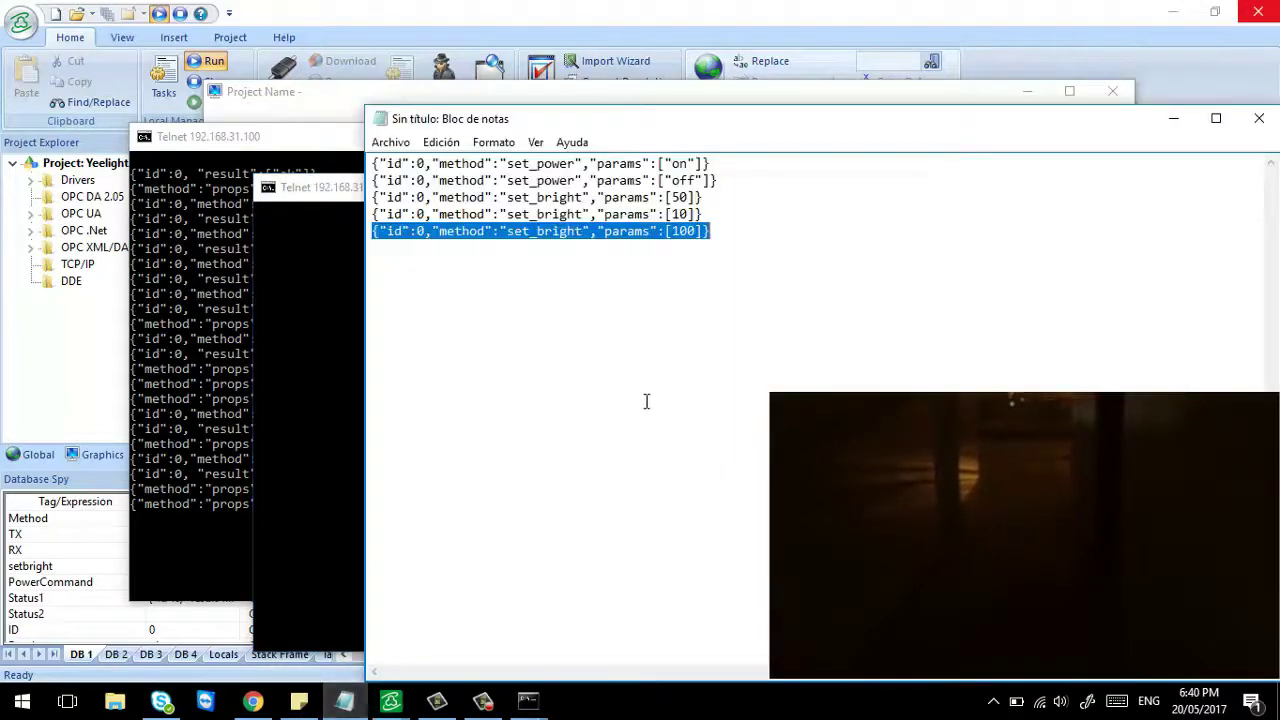
drag(738, 172, 304, 142)
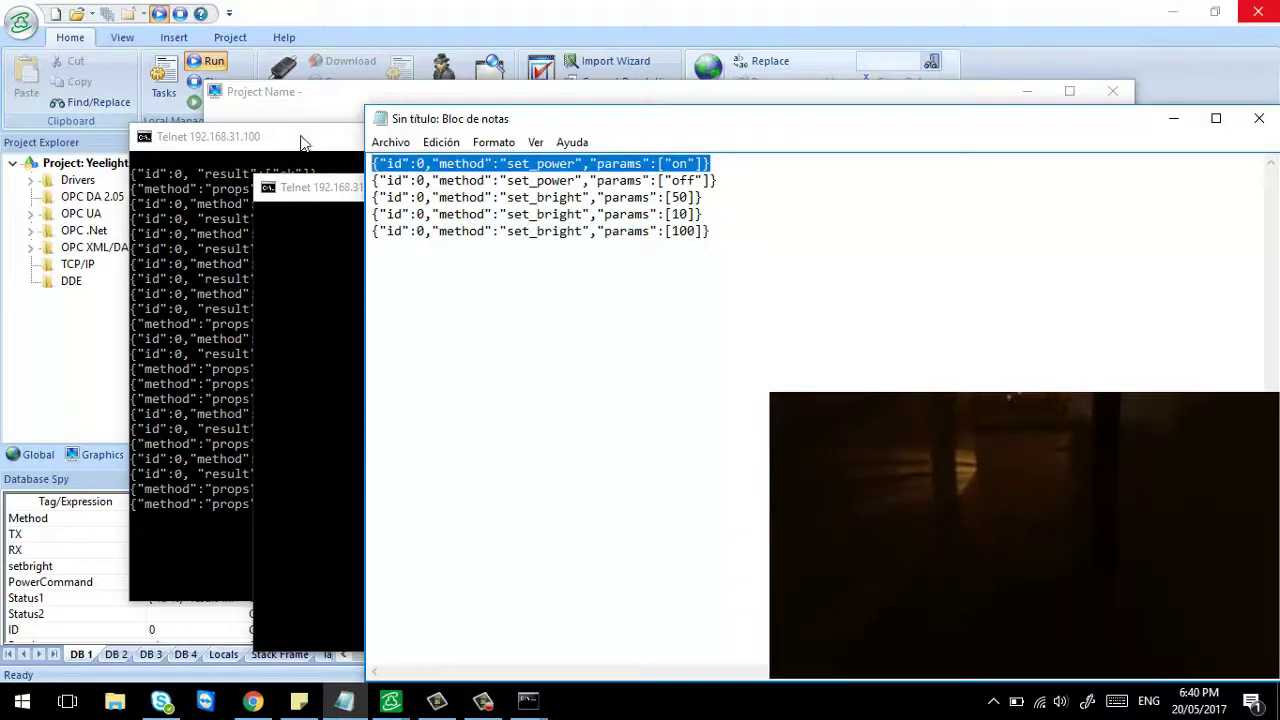
click(290, 260)
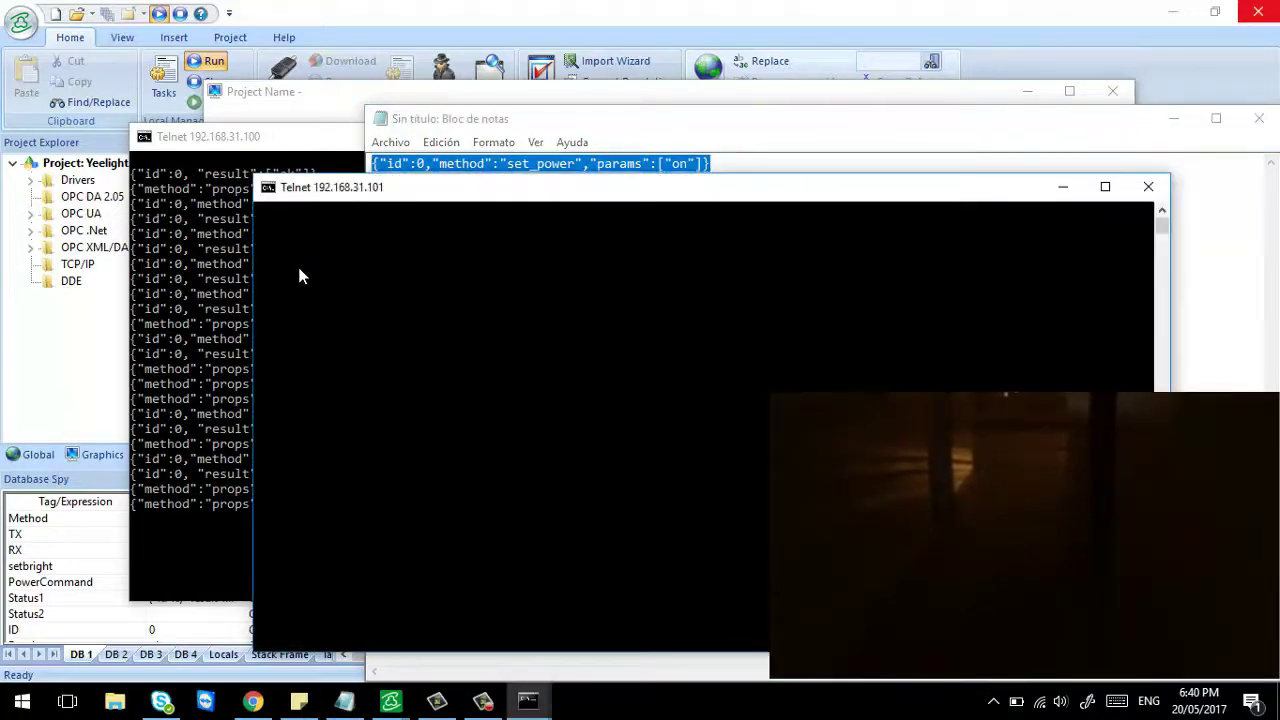
right_click(299, 276)
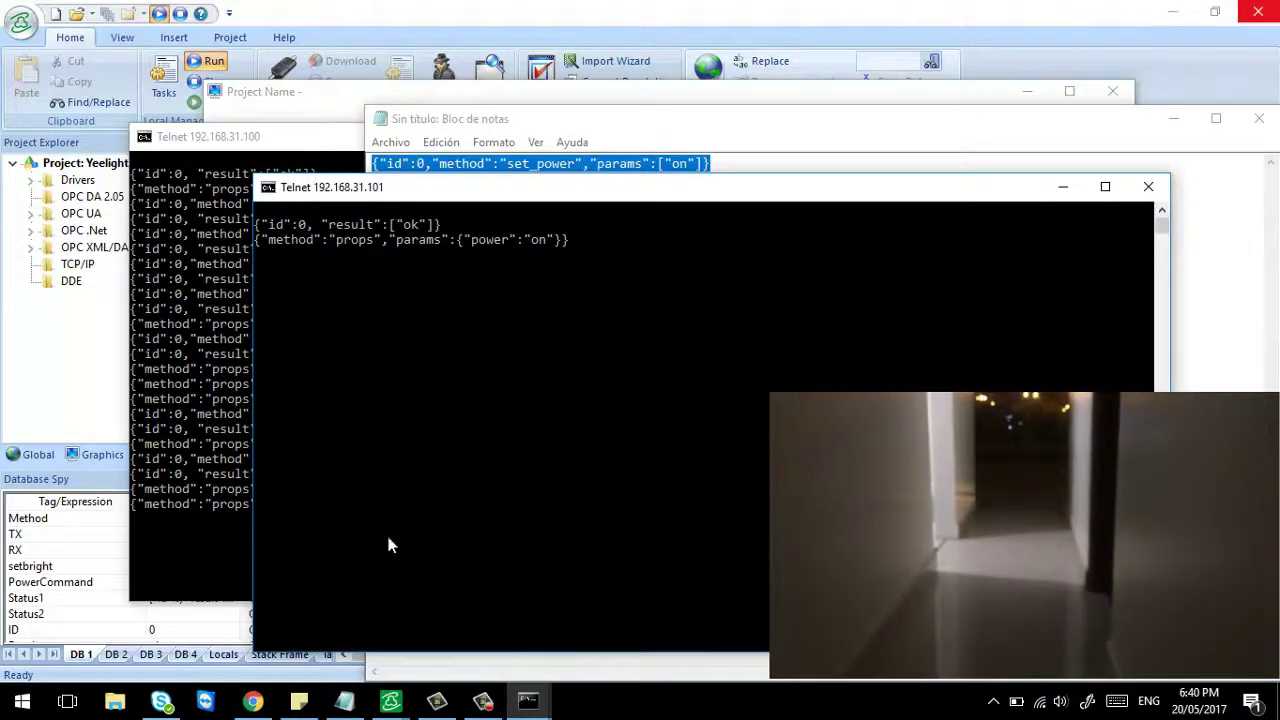
Turn off the bulb at 192.168.31.101 by copying the set_power "off" command from Notepad and sending it through Telnet.
click(729, 110)
click(706, 198)
key(shift+Home)
drag(706, 198, 297, 186)
key(ctrl+c)
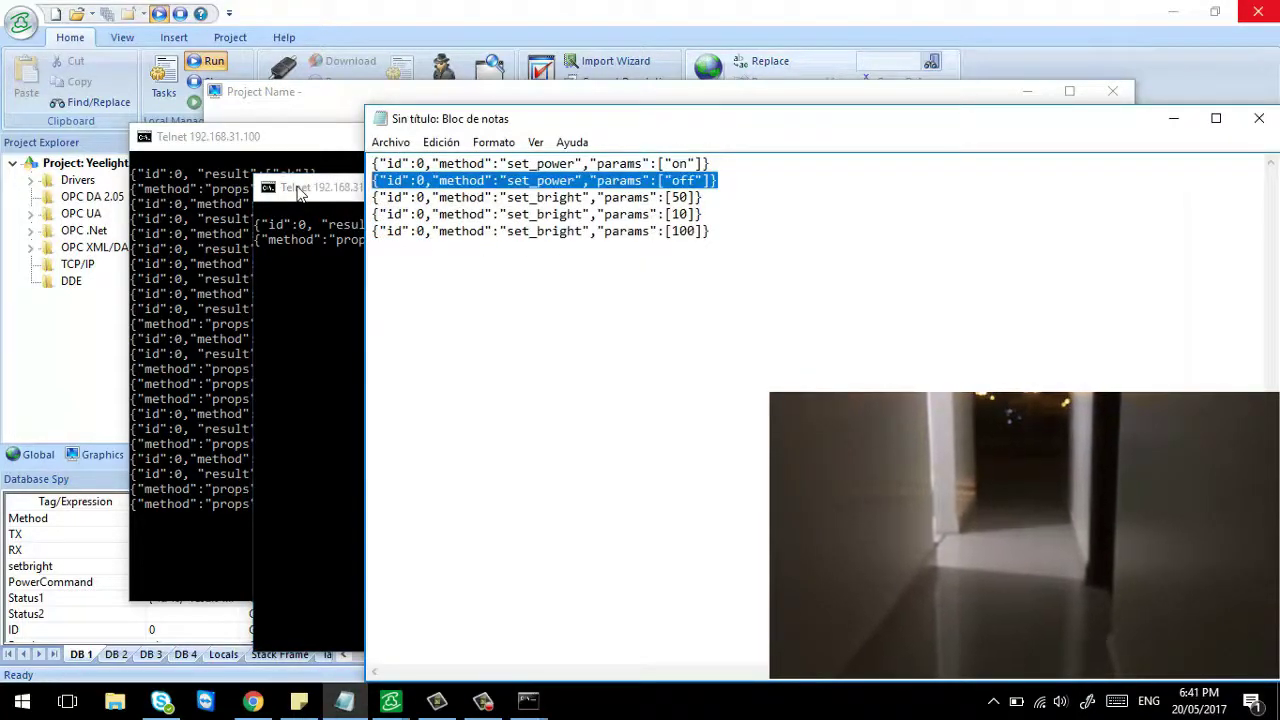
click(327, 270)
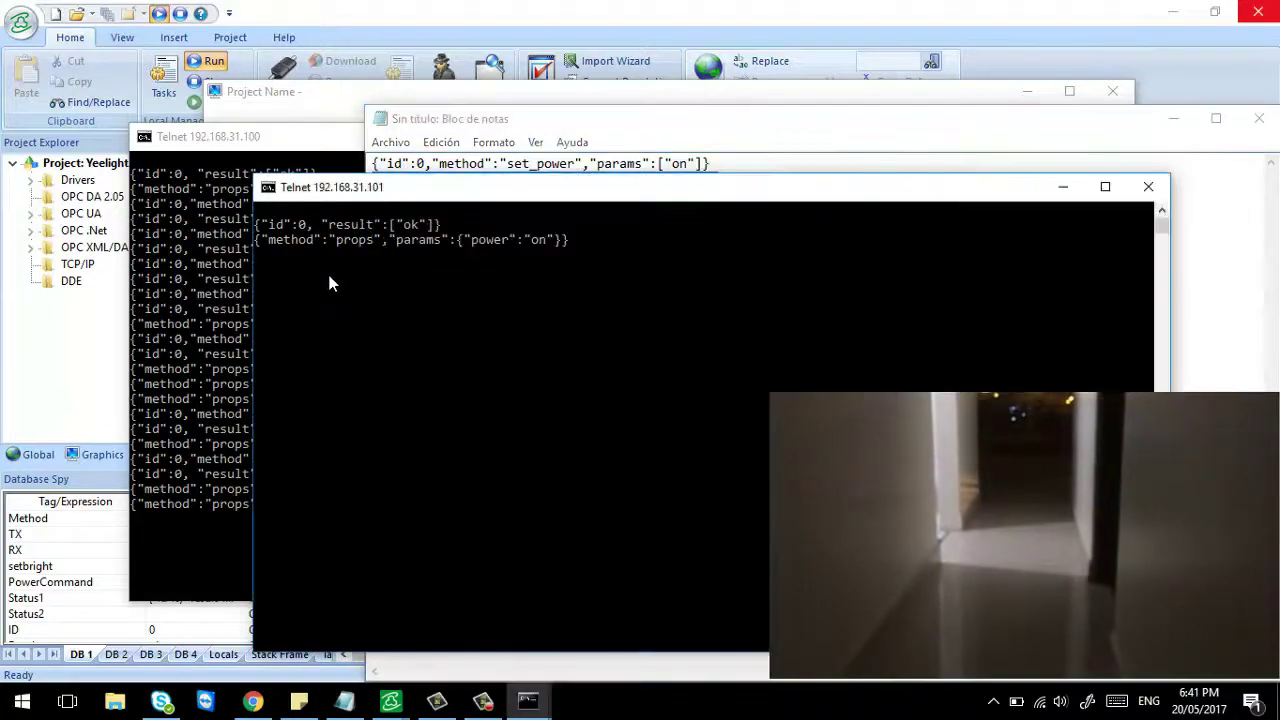
right_click(329, 278)
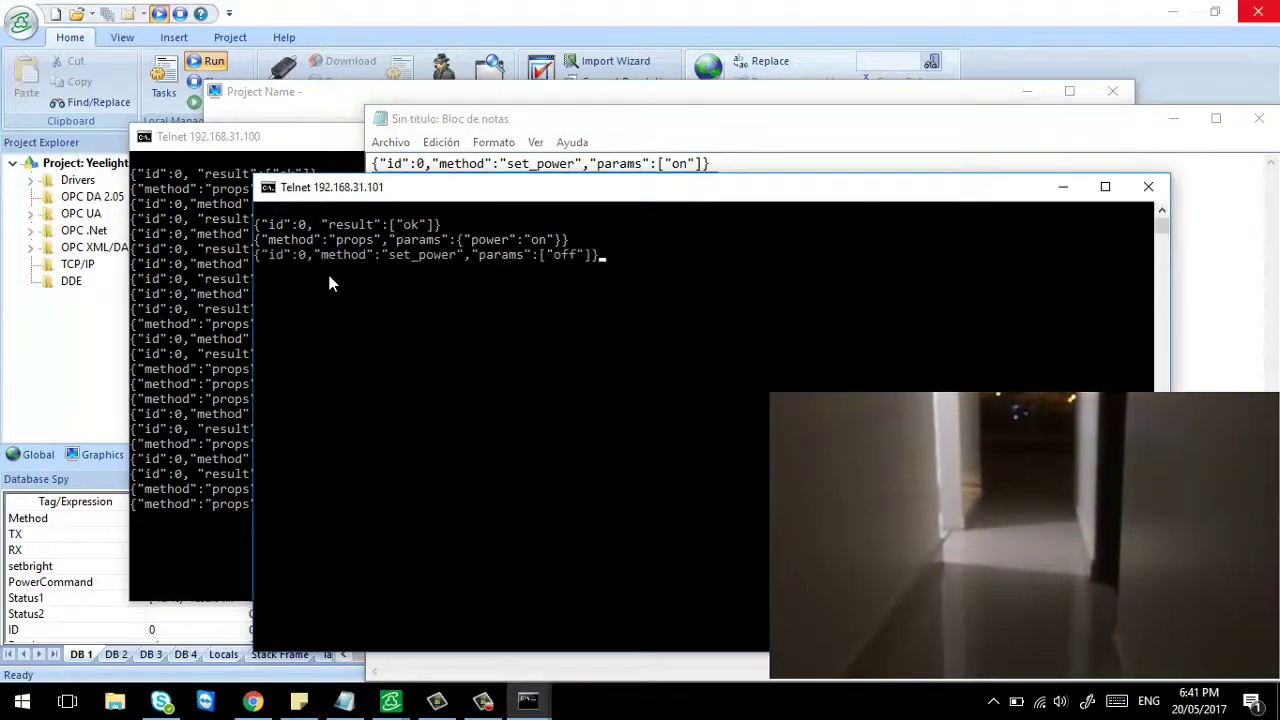
key(Return)
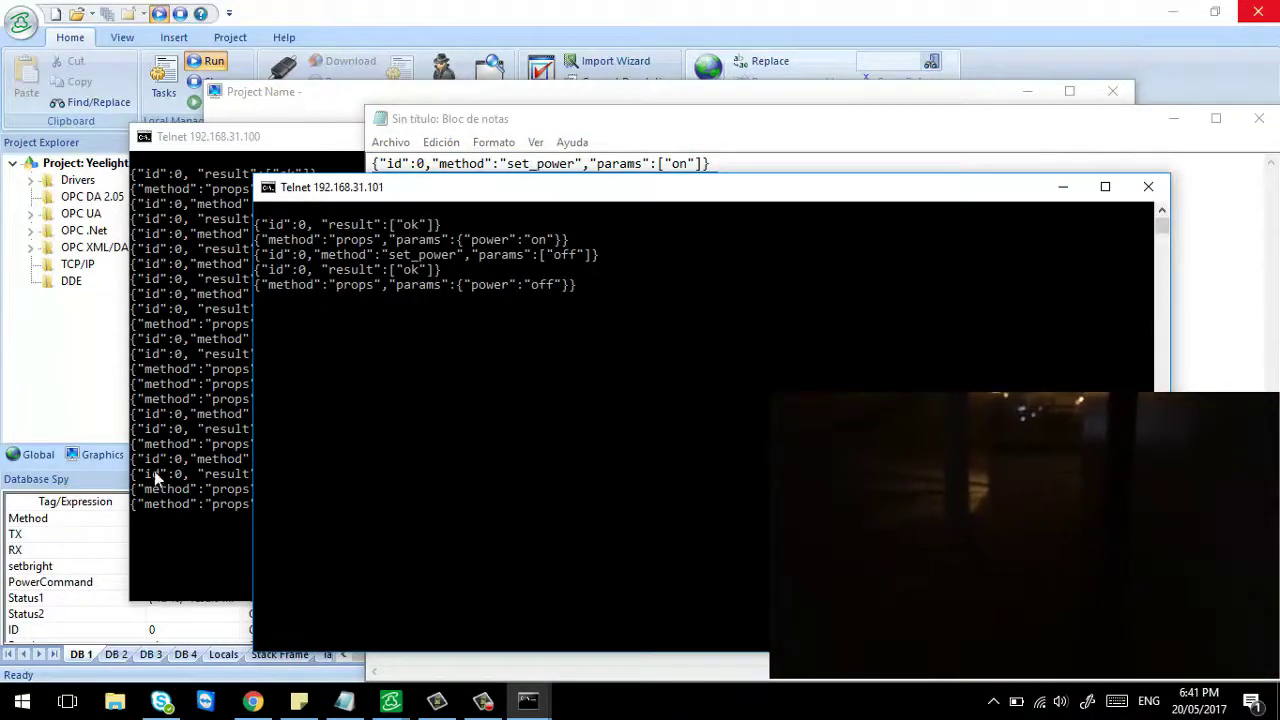
Close the Telnet session to 192.168.31.101 and switch to the running project's bulb control screen.
click(22, 701)
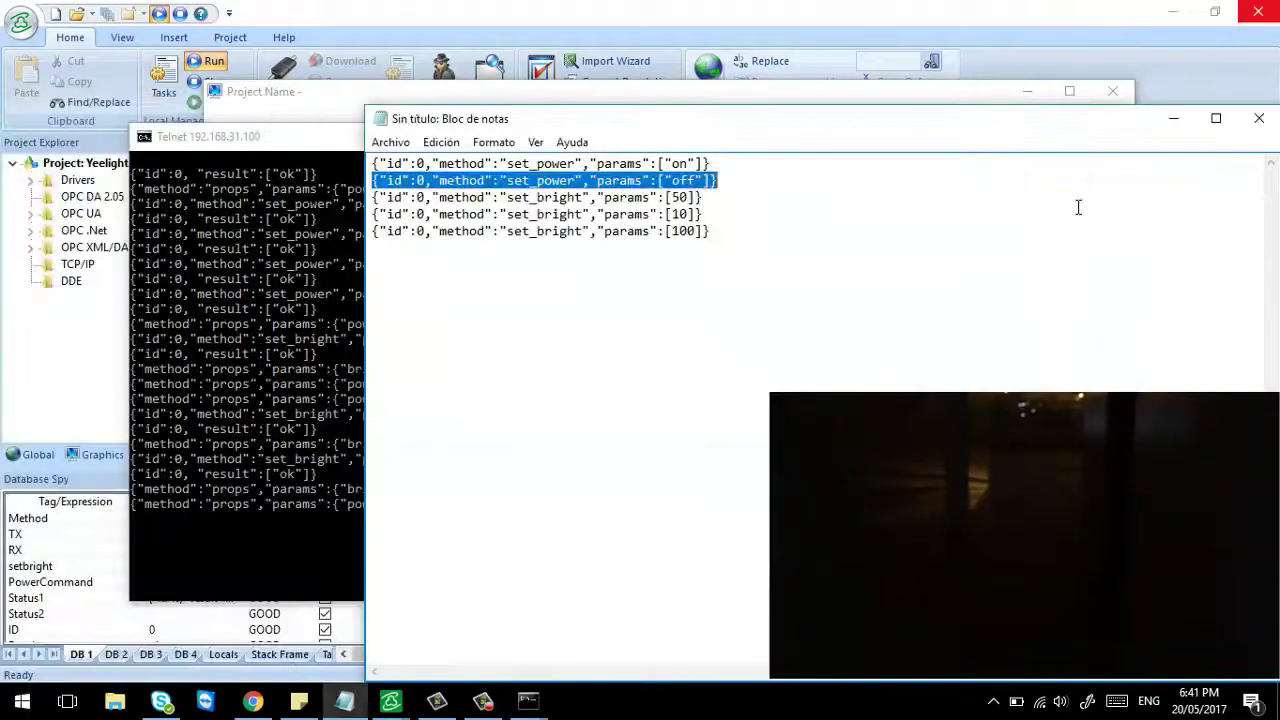
click(268, 146)
click(288, 101)
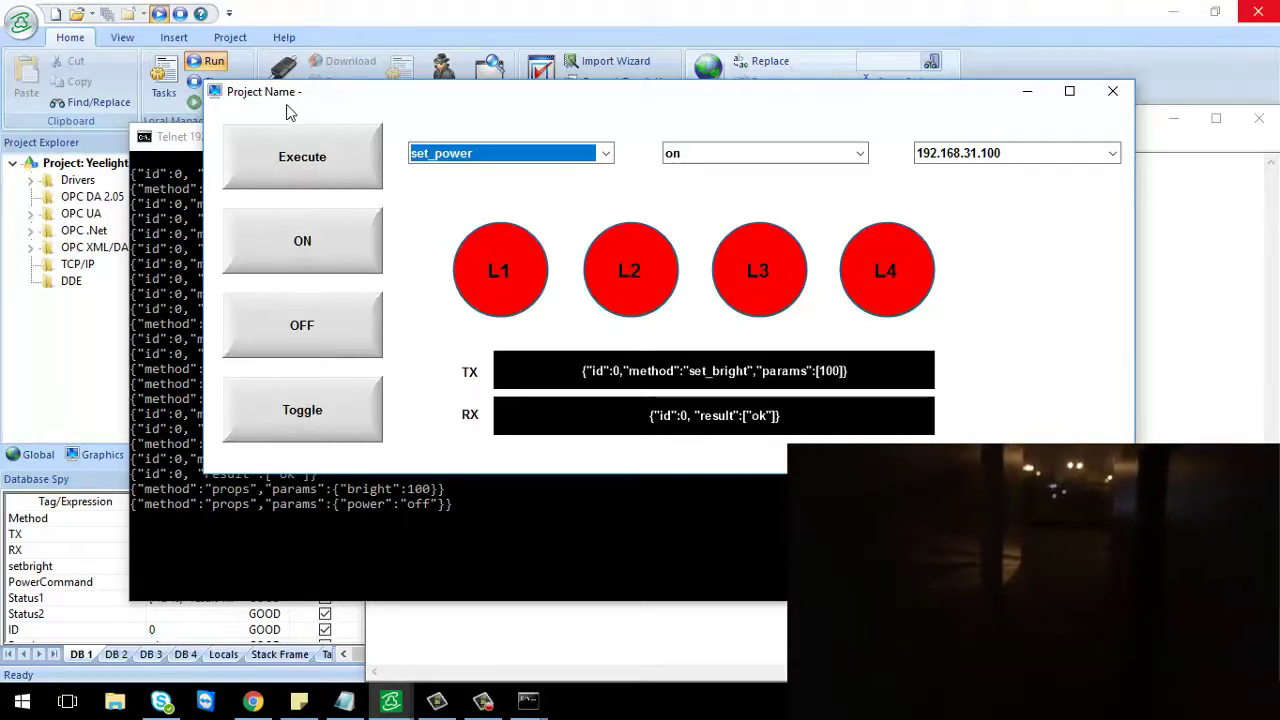
Select the bulb at 192.168.31.101 in the project's control screen and turn it on.
click(607, 156)
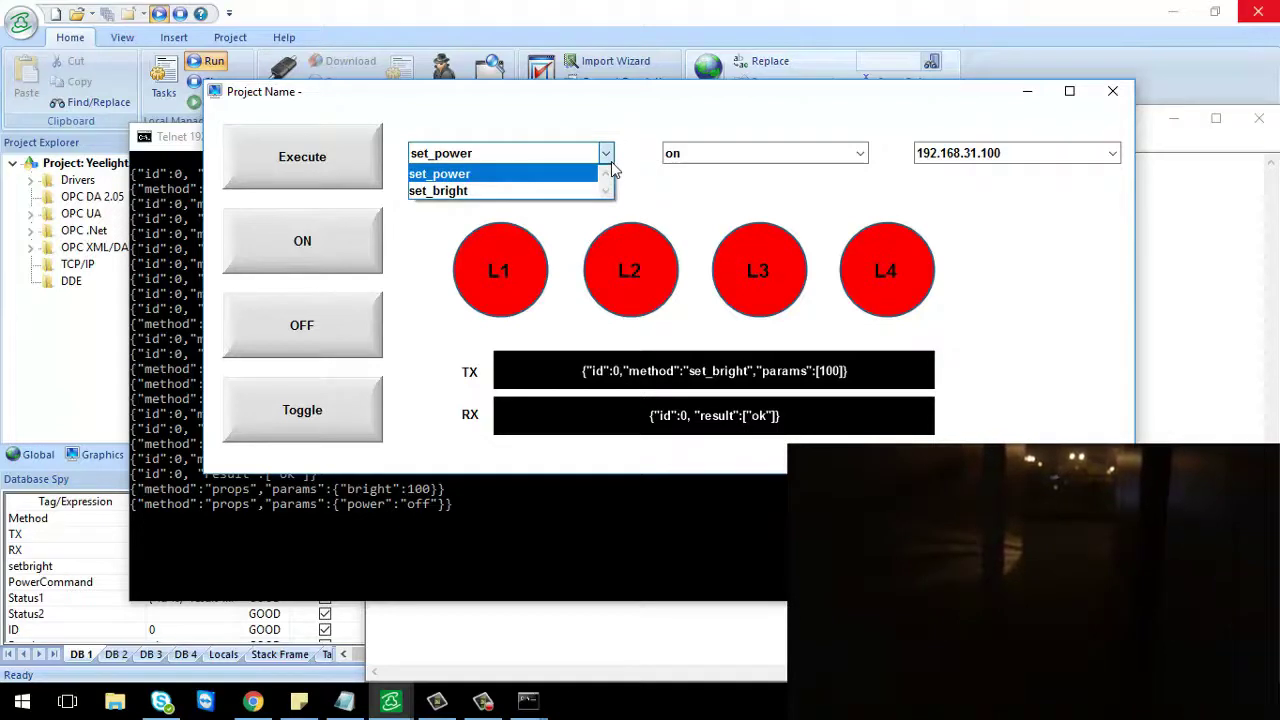
click(626, 148)
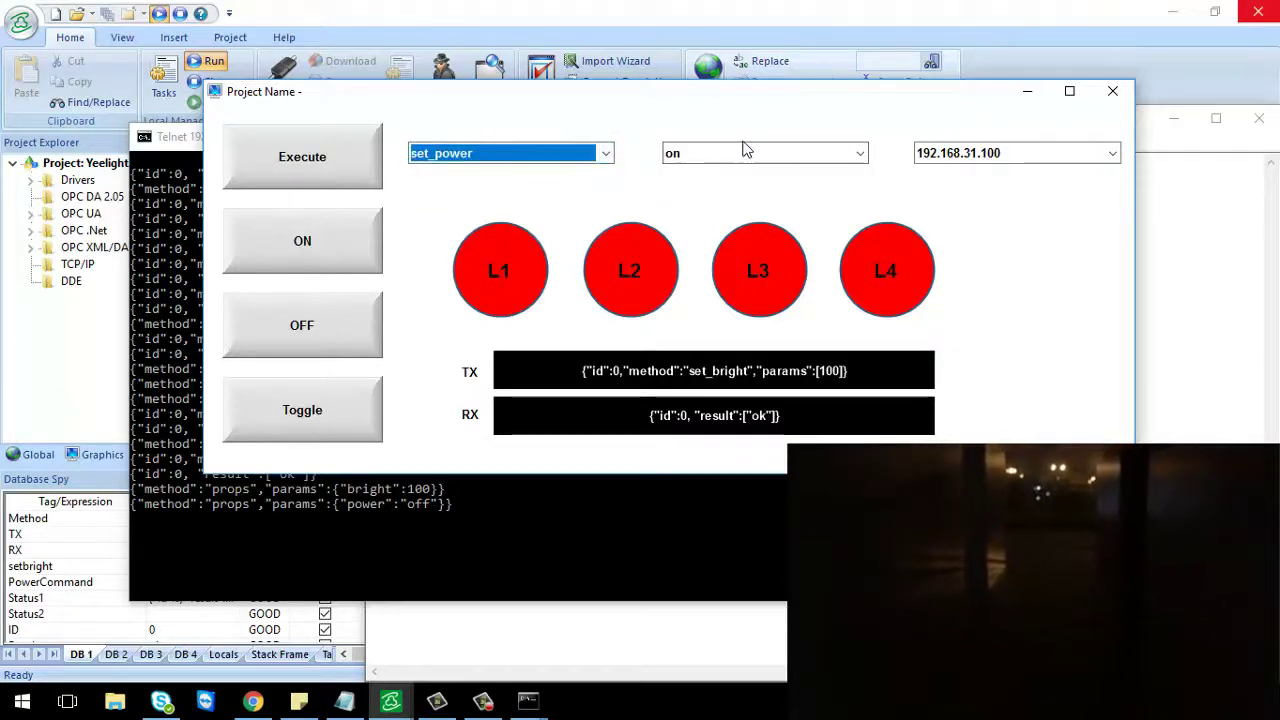
click(1063, 157)
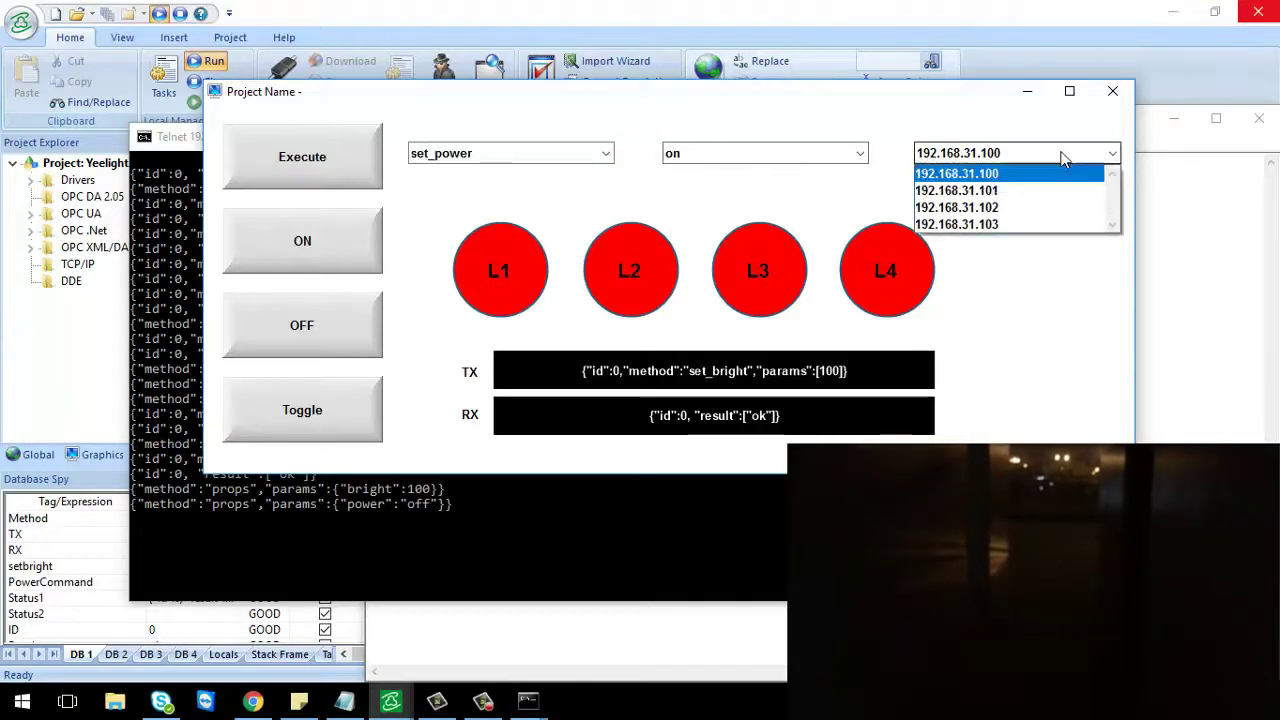
click(1056, 208)
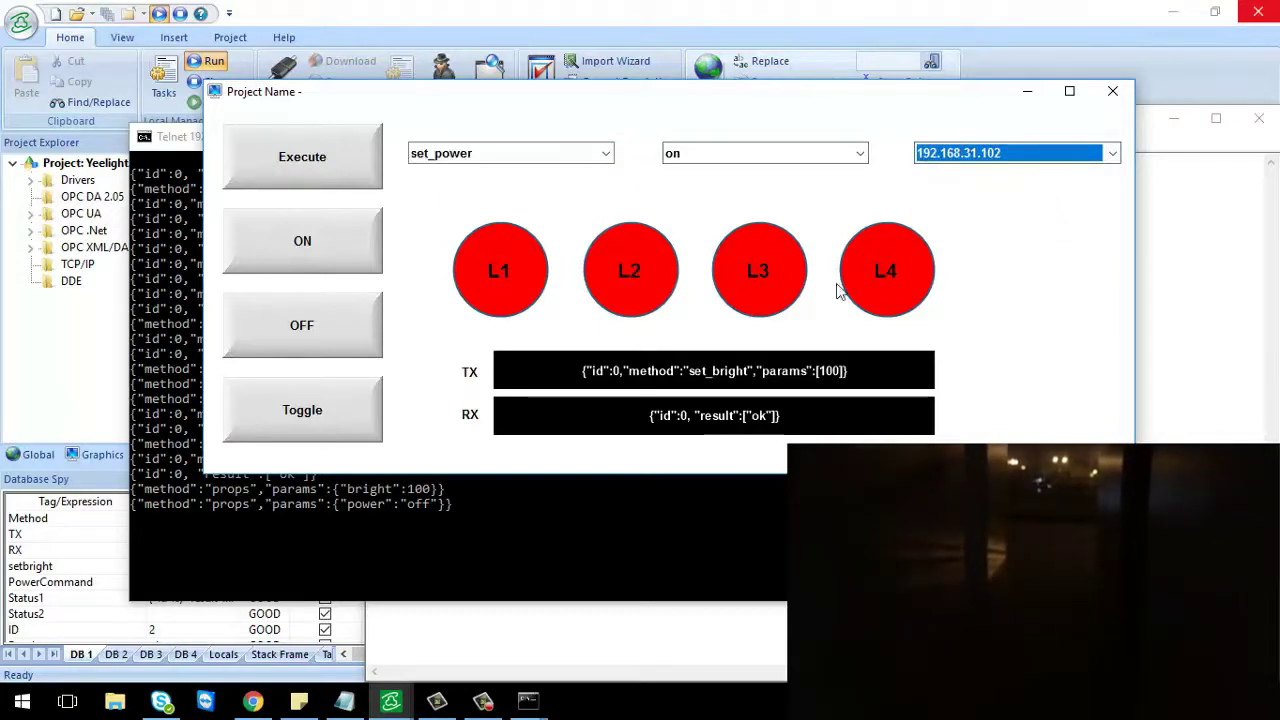
click(320, 266)
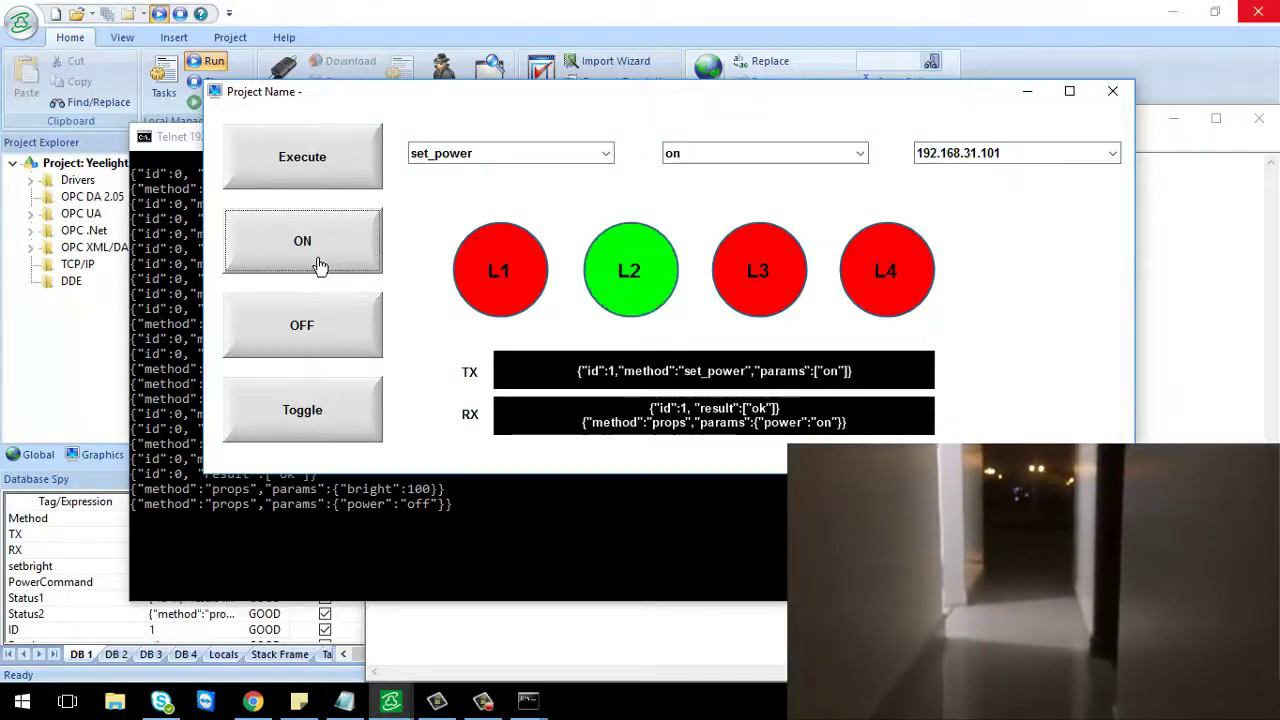
Select the bulb at 192.168.31.103, turn it on, and switch it off again.
click(1100, 153)
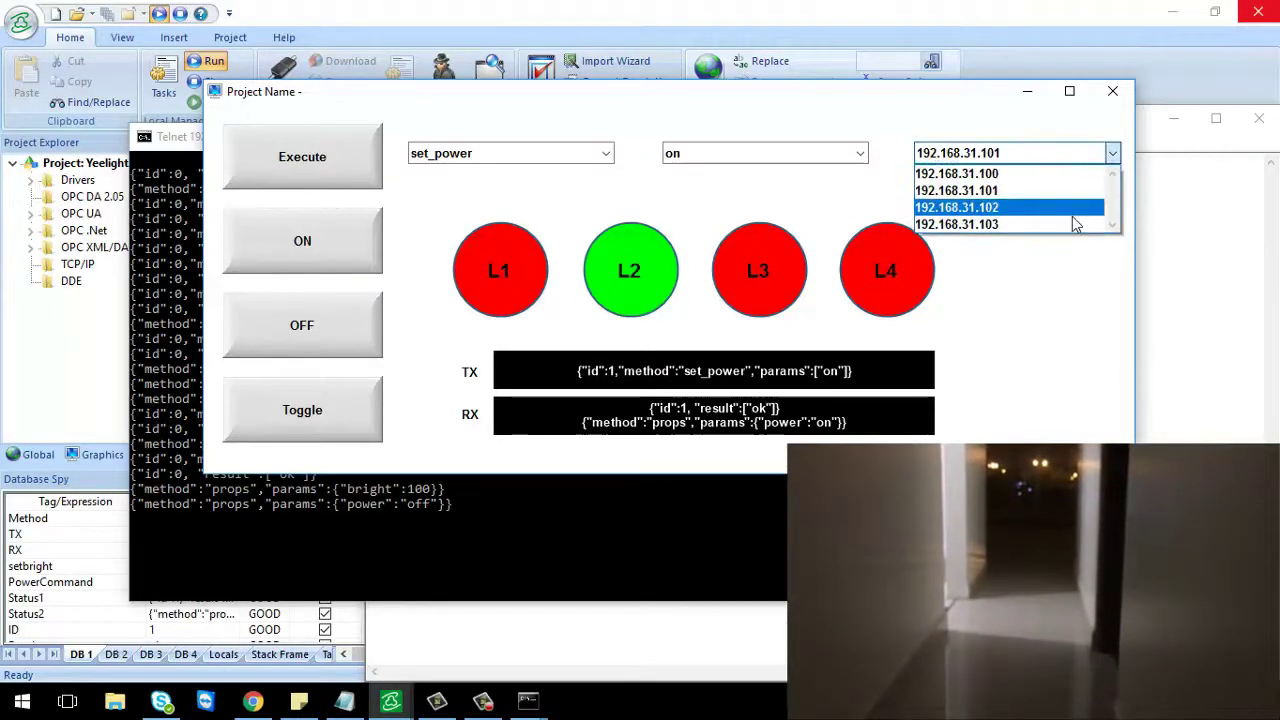
click(1058, 225)
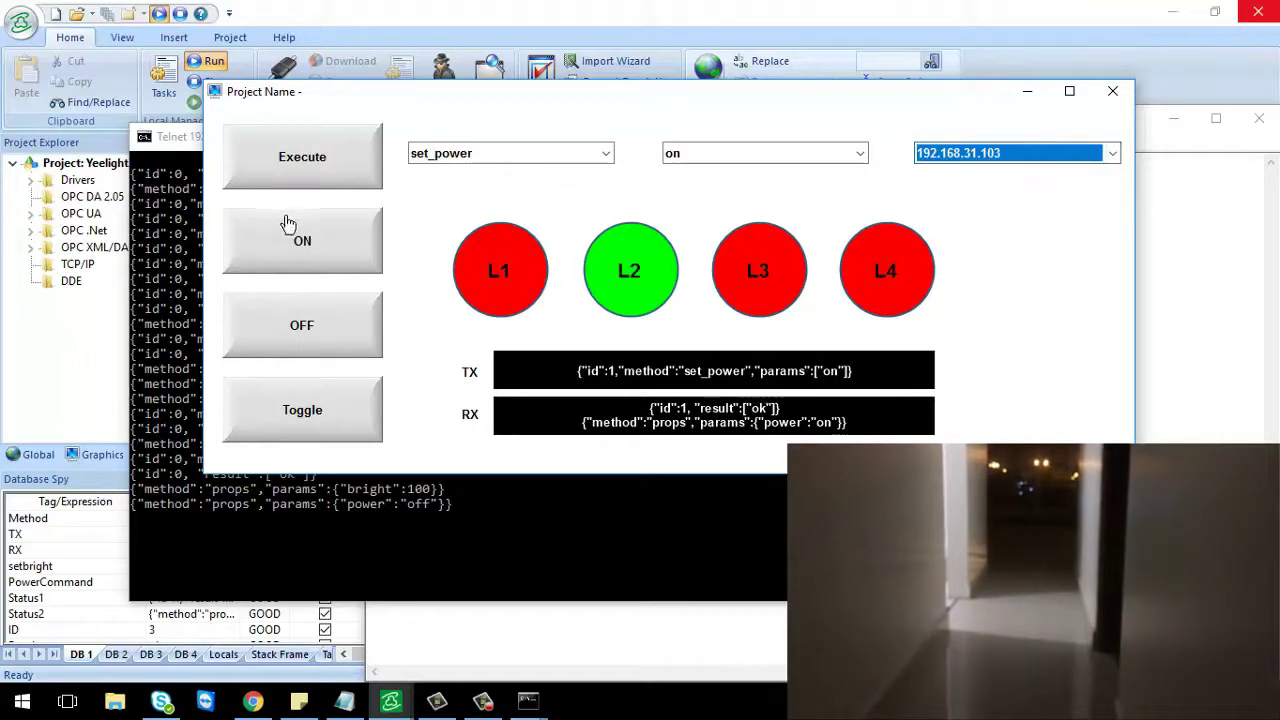
click(288, 240)
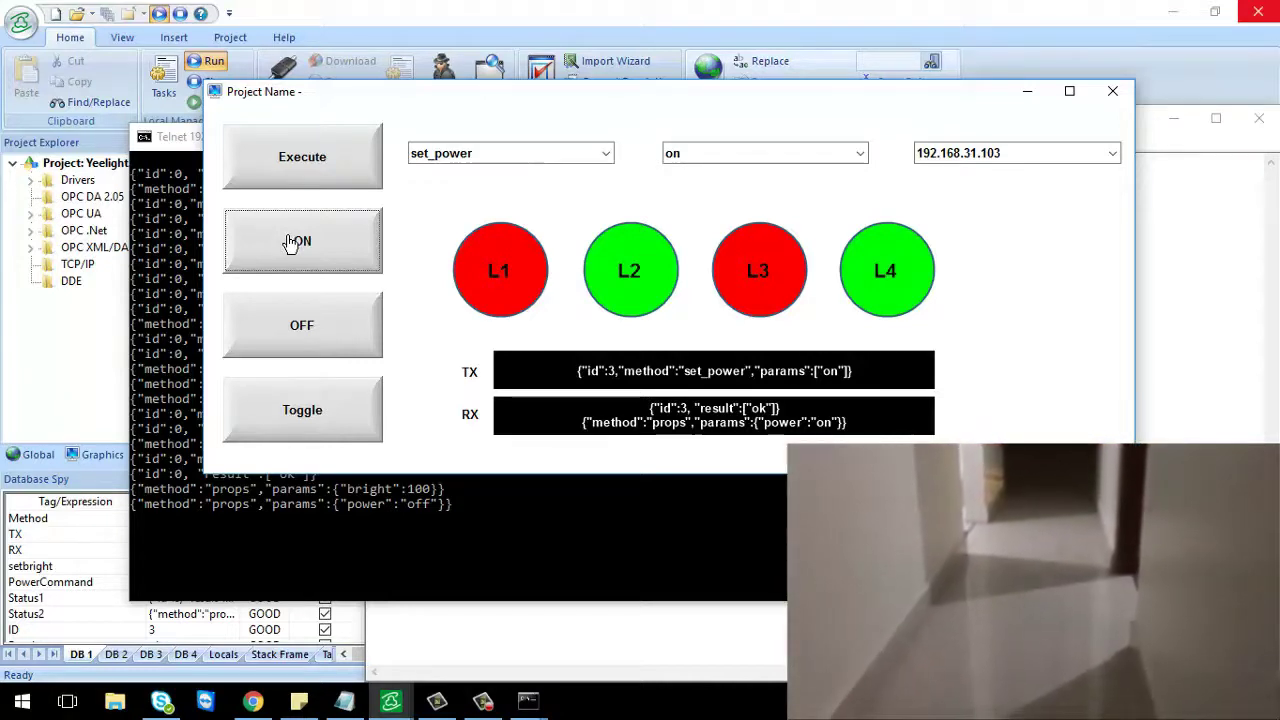
click(318, 350)
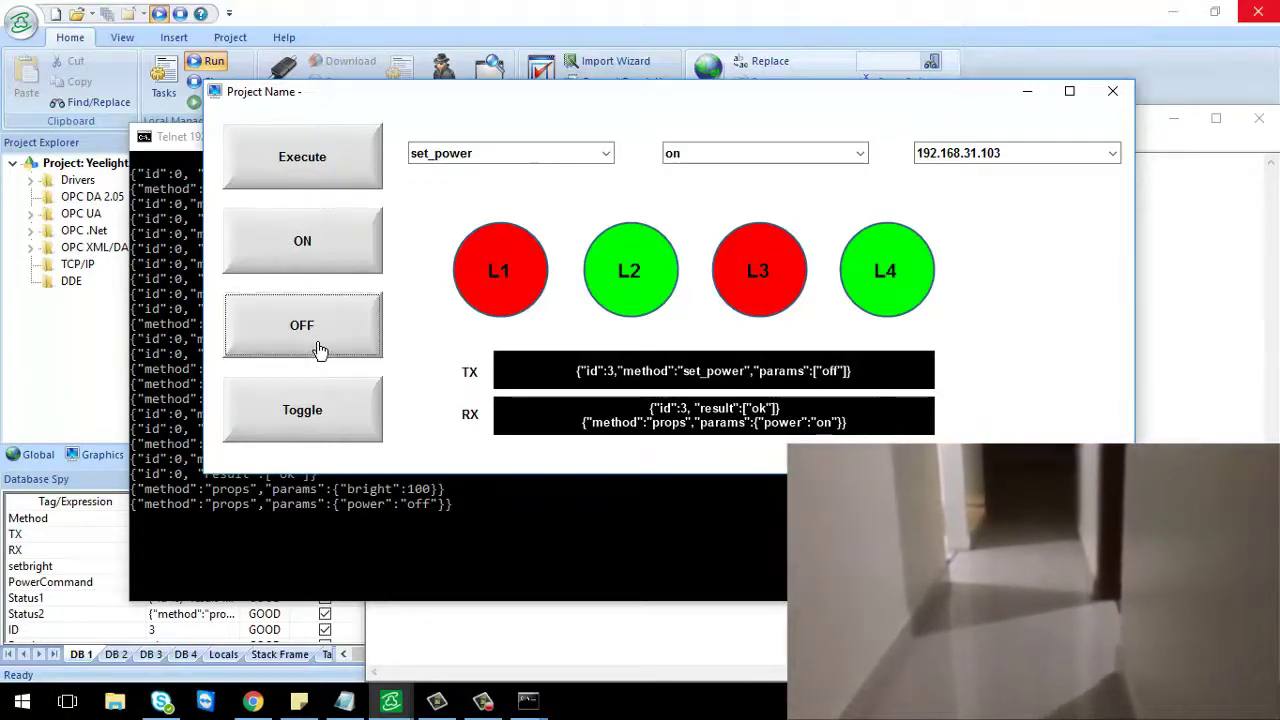
Select the bulb at 192.168.31.101 again and turn it off.
click(1111, 155)
click(1087, 197)
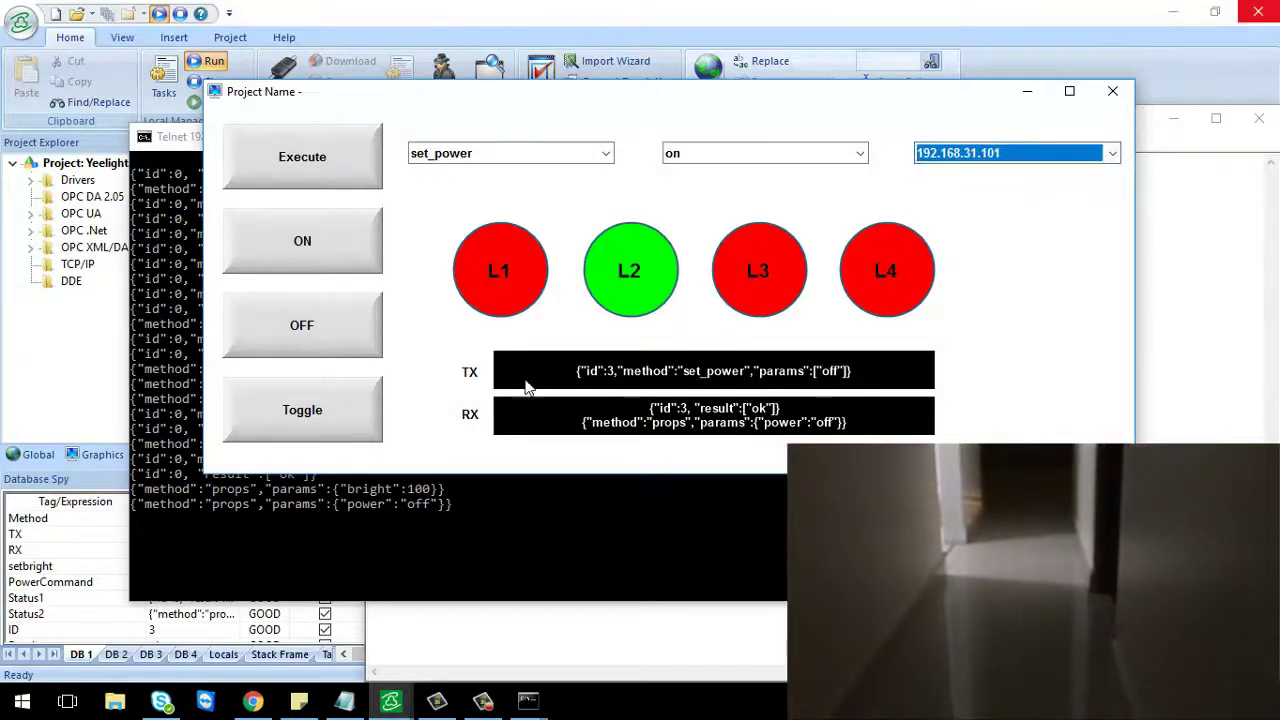
click(336, 348)
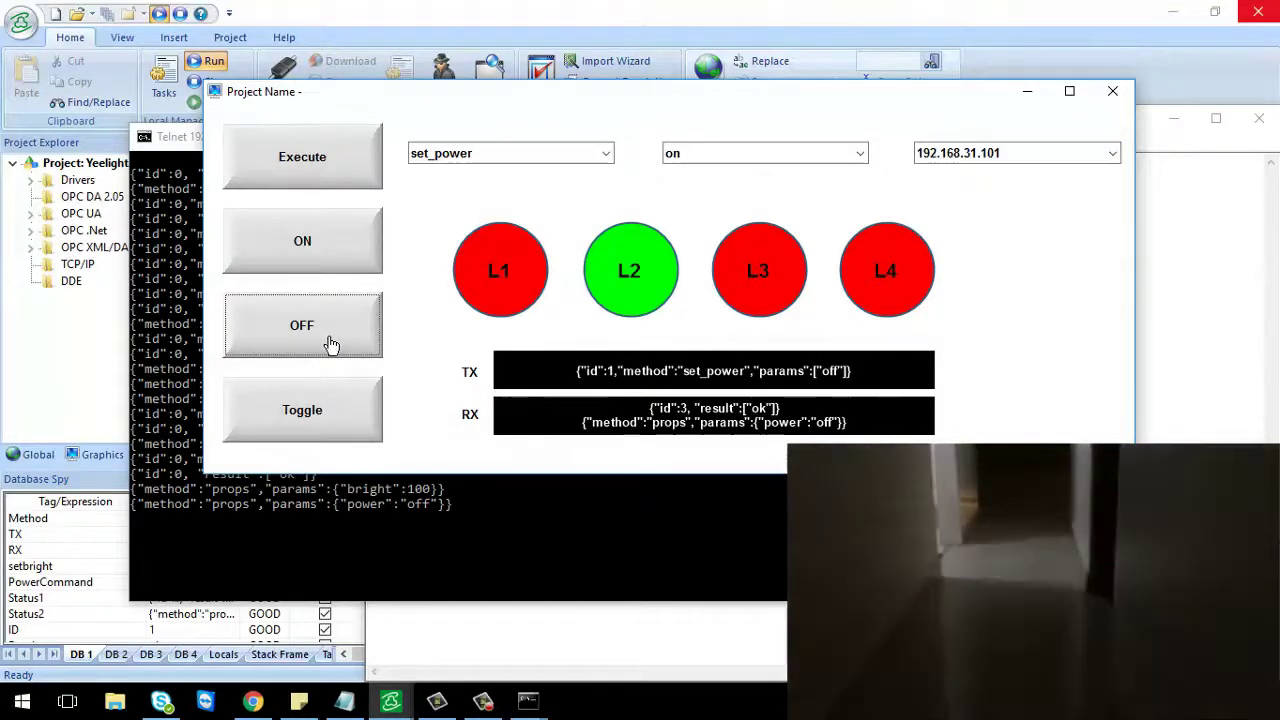
Toggle the power of the bulb at 192.168.31.101 several times in a row.
click(308, 411)
click(308, 411)
click(309, 412)
click(308, 411)
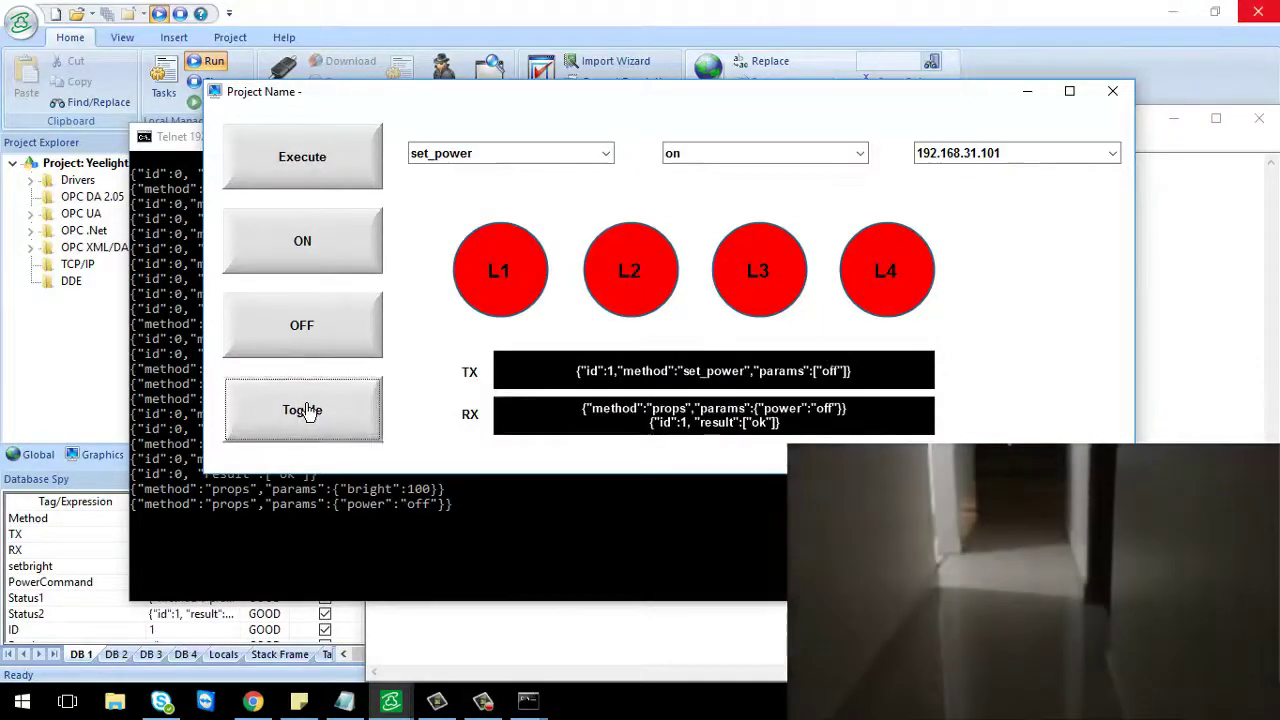
click(308, 411)
click(308, 411)
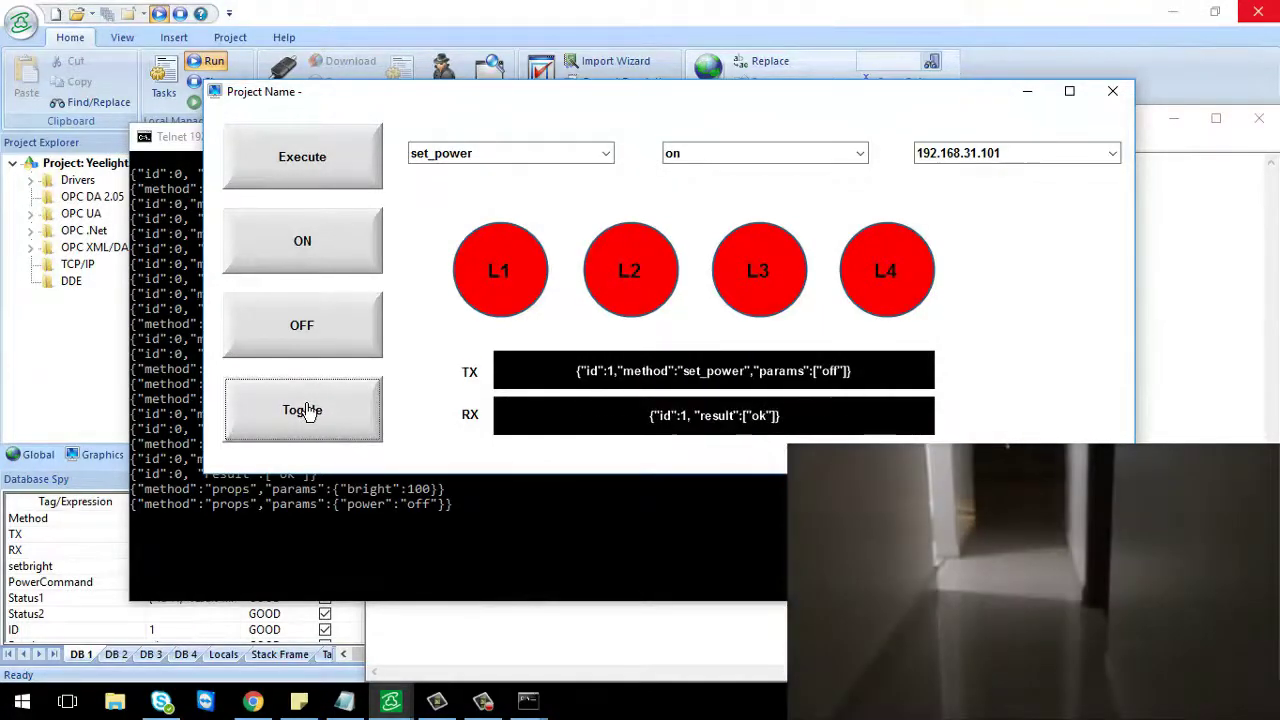
Toggle the bulb at 192.168.31.101 once more, and toggle the power of the bulb at 192.168.31.103 twice.
click(308, 411)
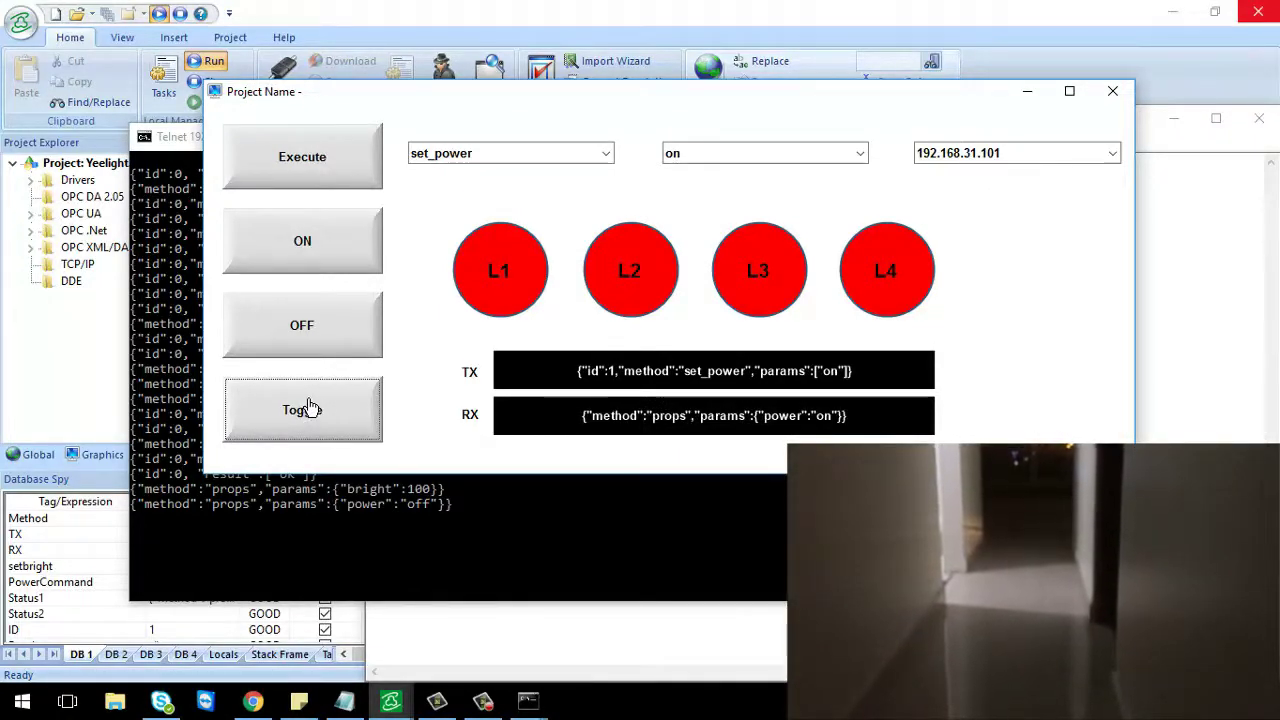
click(1112, 153)
click(1061, 224)
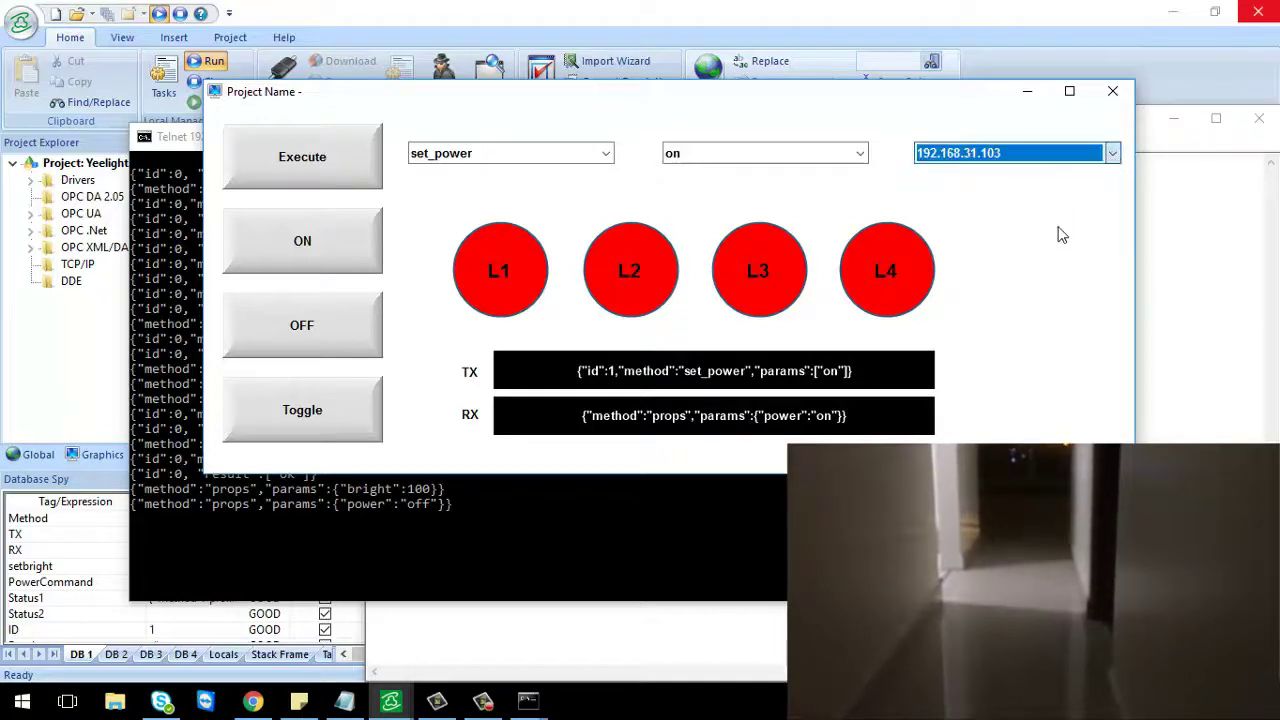
click(320, 408)
click(320, 408)
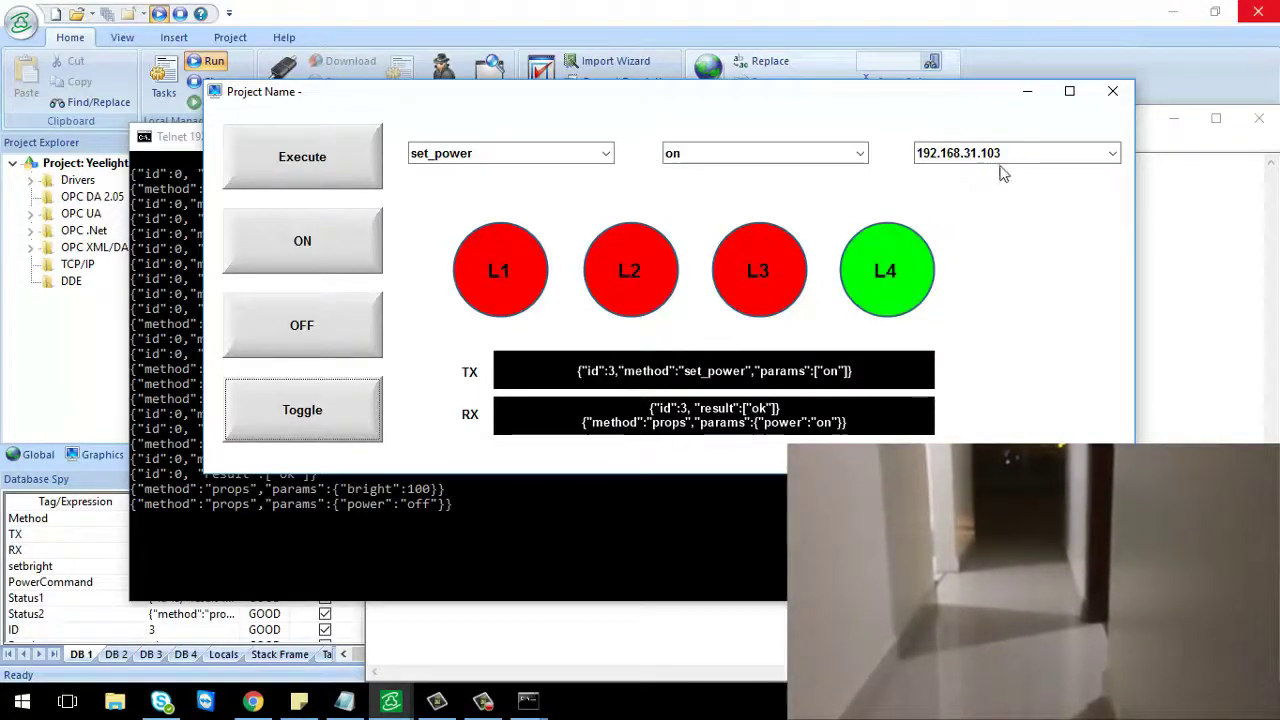
Turn on the bulb at 192.168.31.101, followed by the bulb at 192.168.31.100.
click(1039, 153)
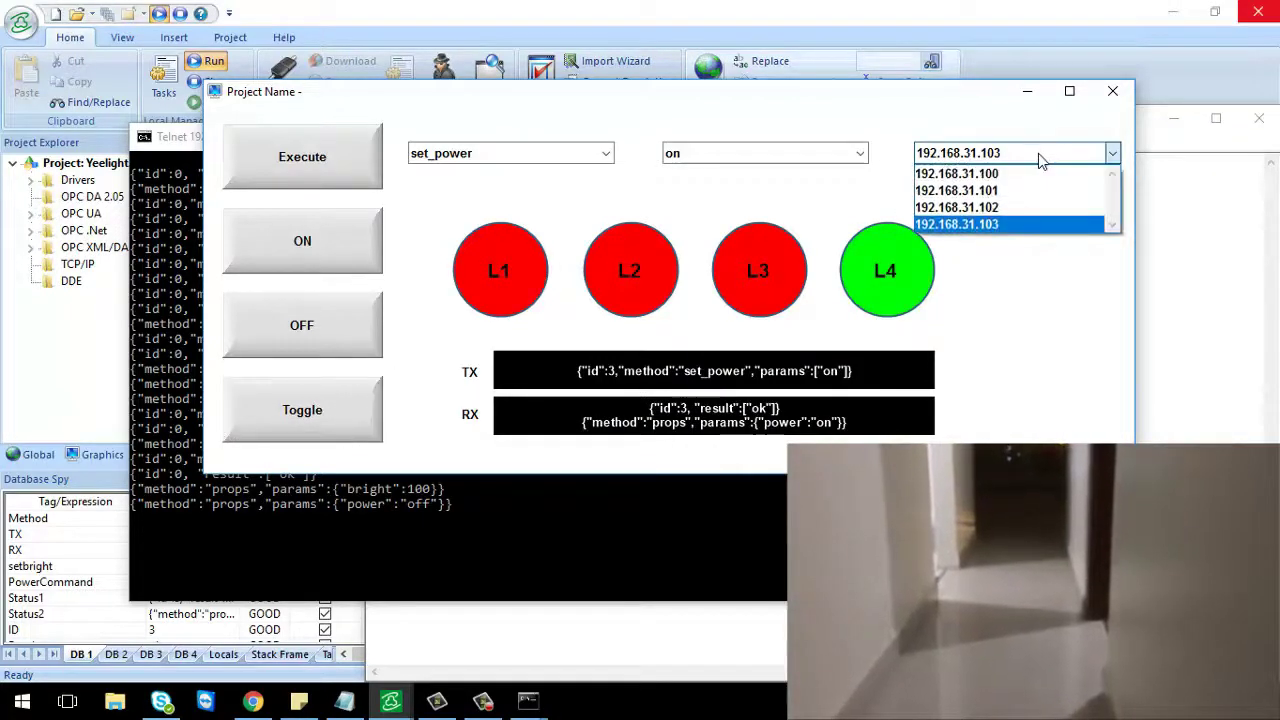
click(1038, 191)
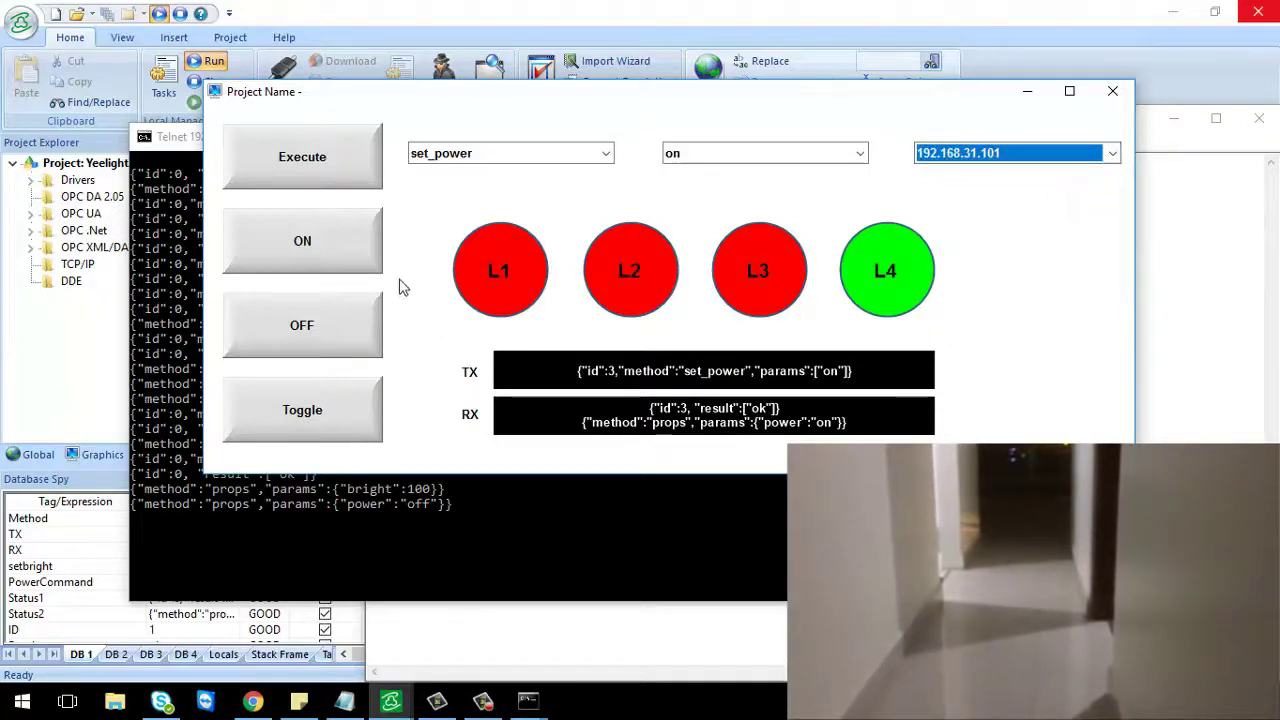
click(341, 263)
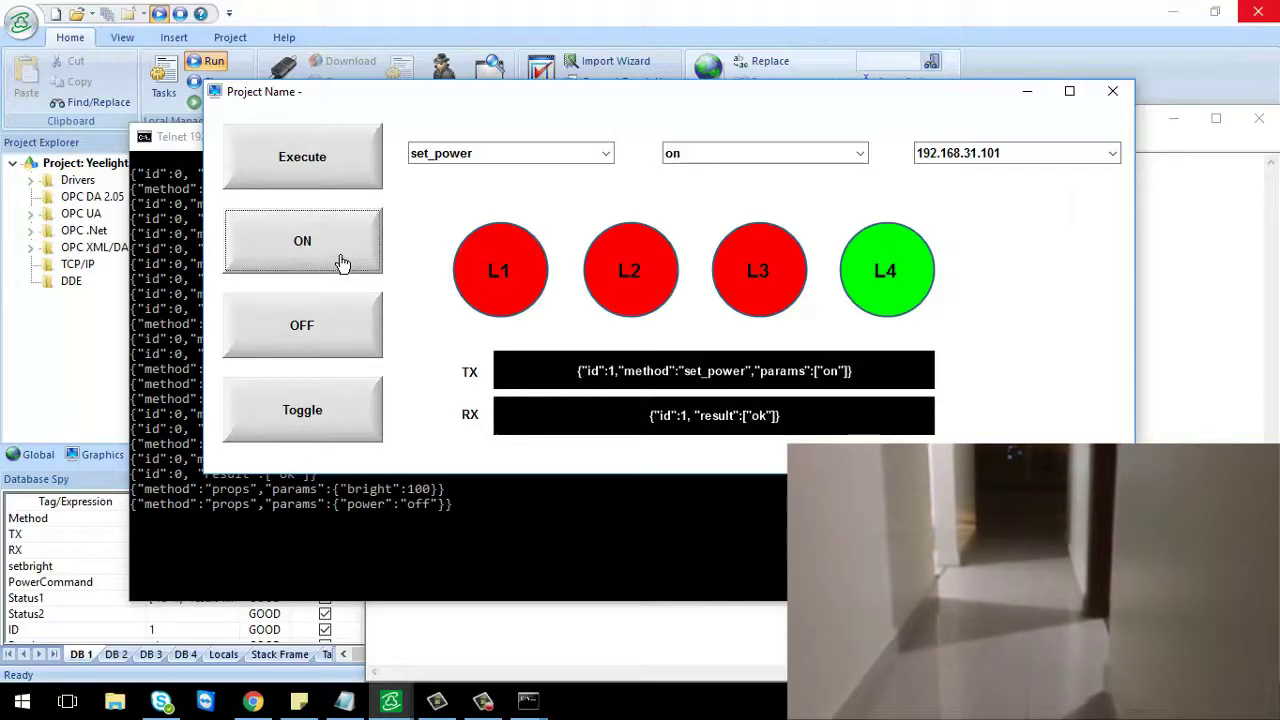
click(968, 155)
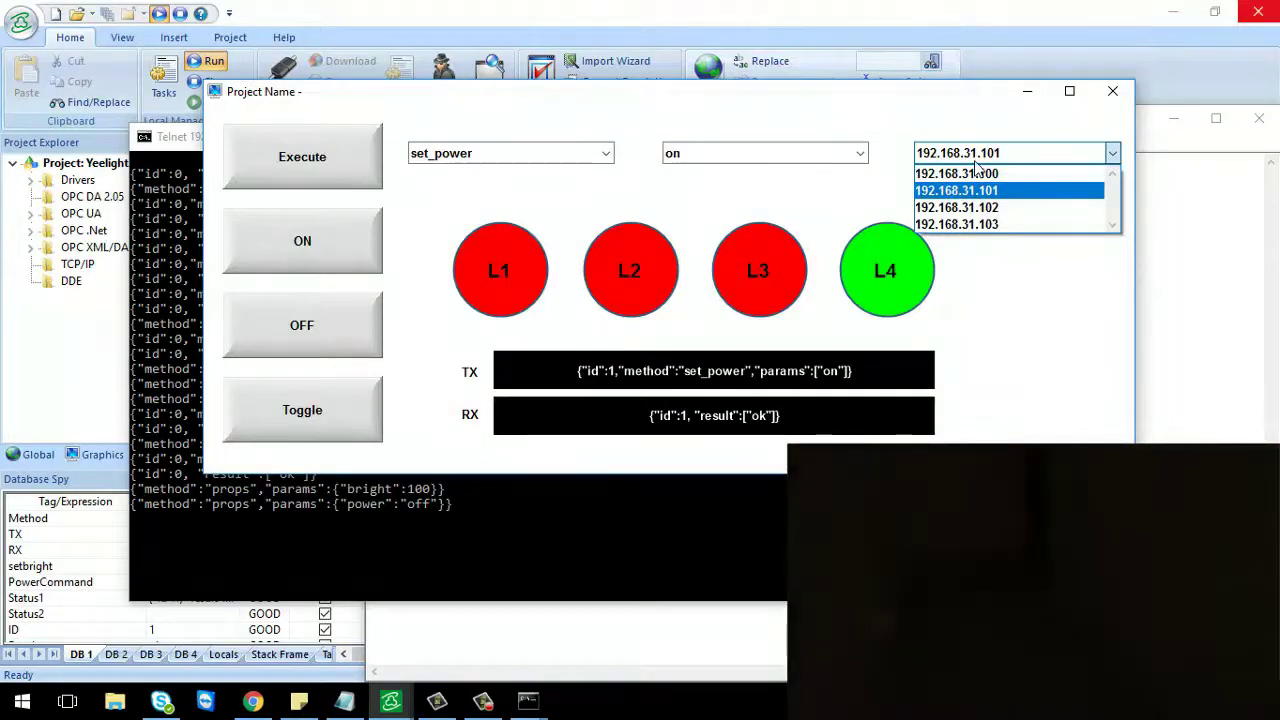
click(980, 174)
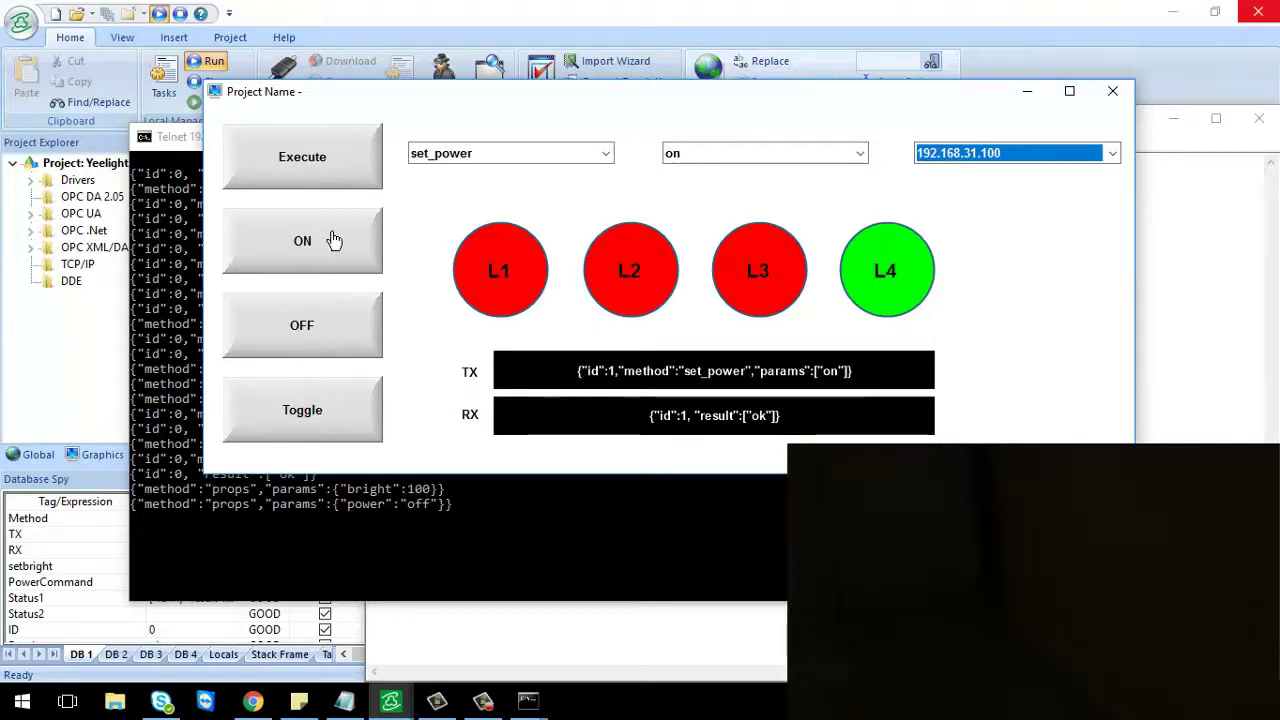
click(334, 241)
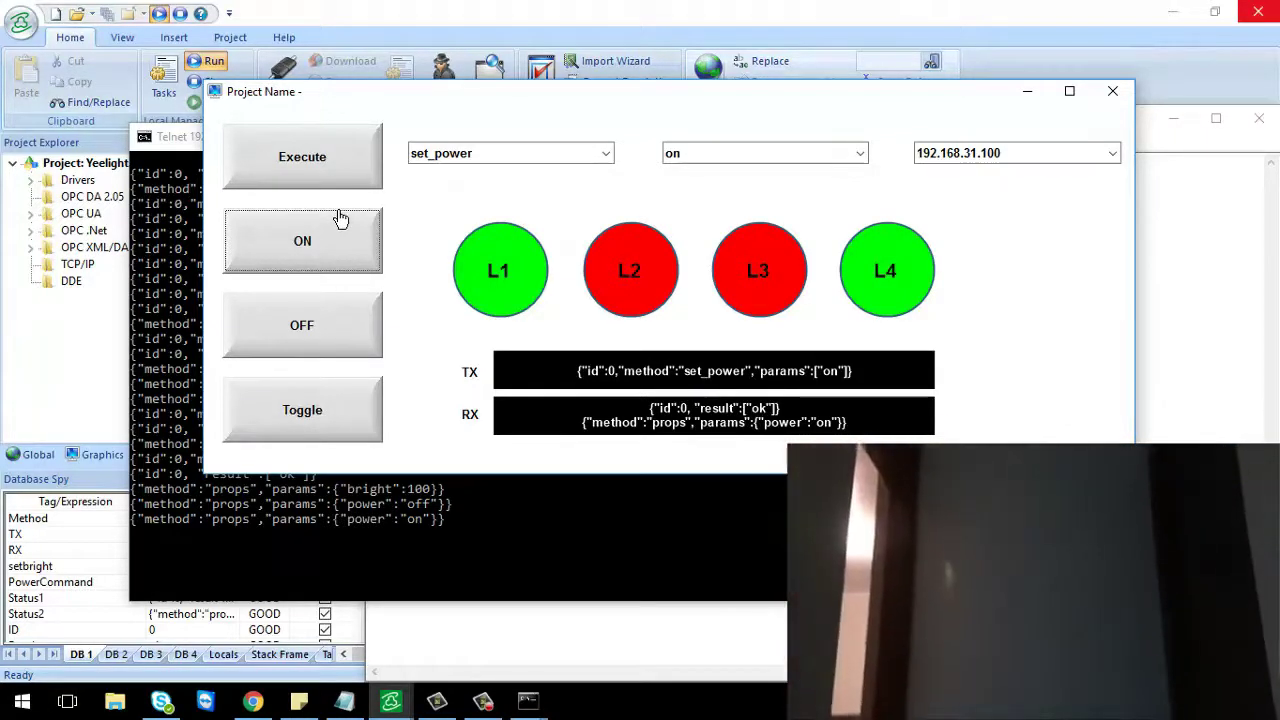
Select the bulb at 192.168.31.102, turn it on, and toggle its power four times.
click(1000, 153)
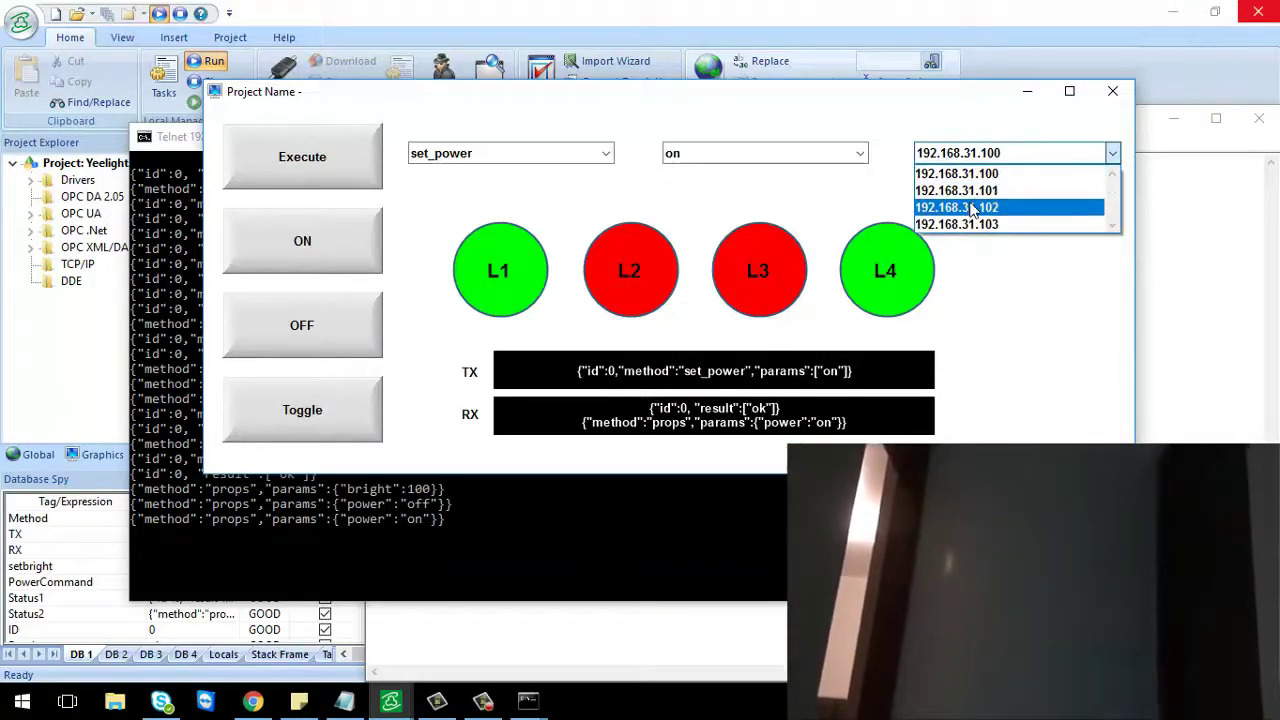
click(972, 208)
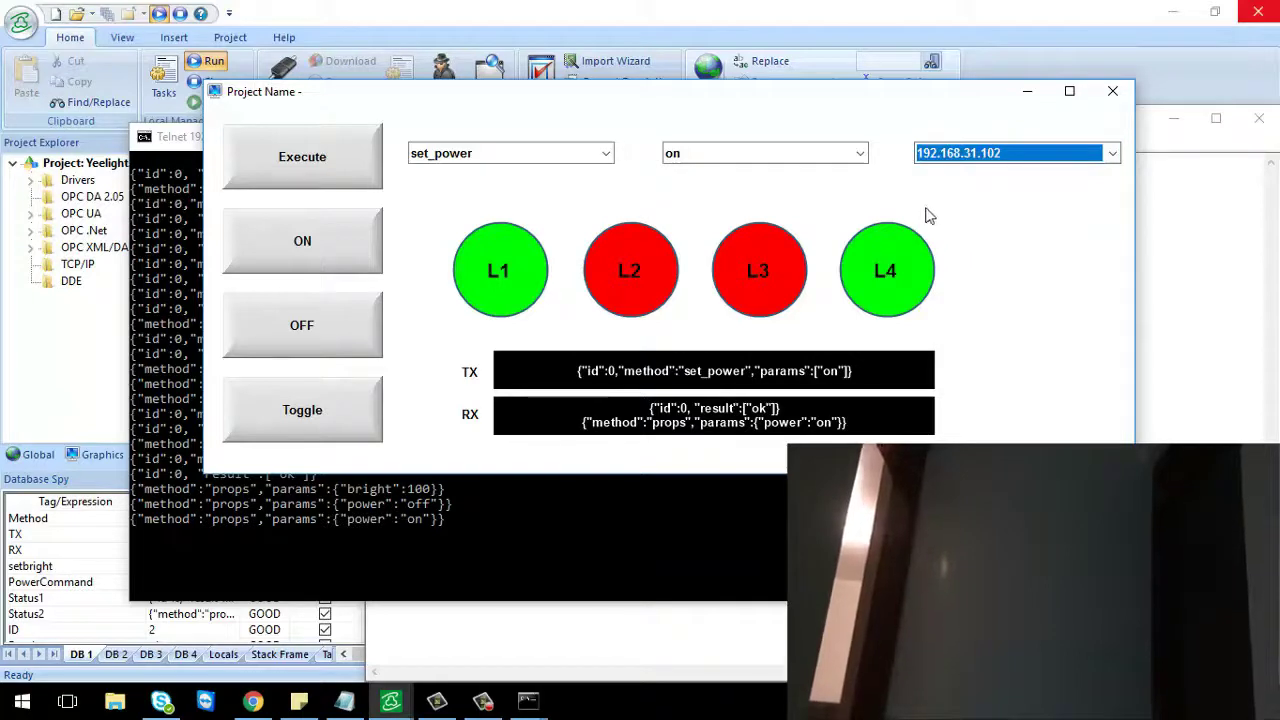
click(323, 262)
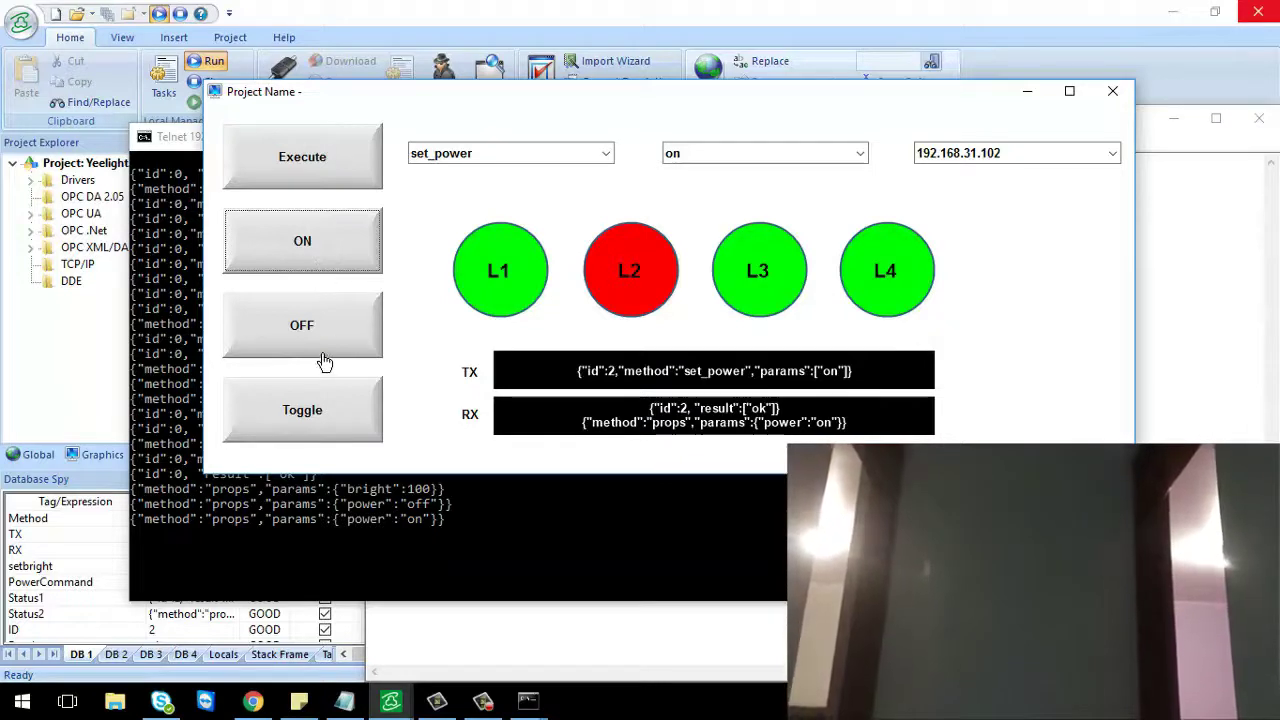
click(325, 413)
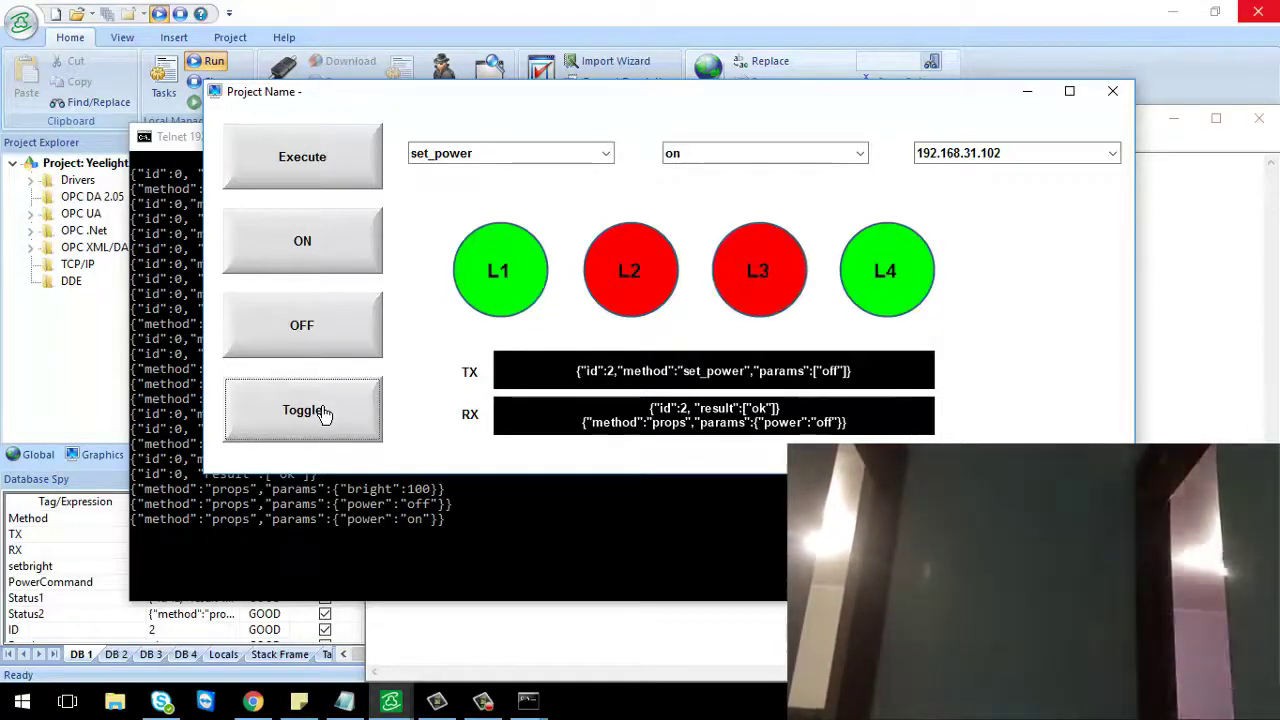
click(325, 414)
click(325, 413)
click(325, 413)
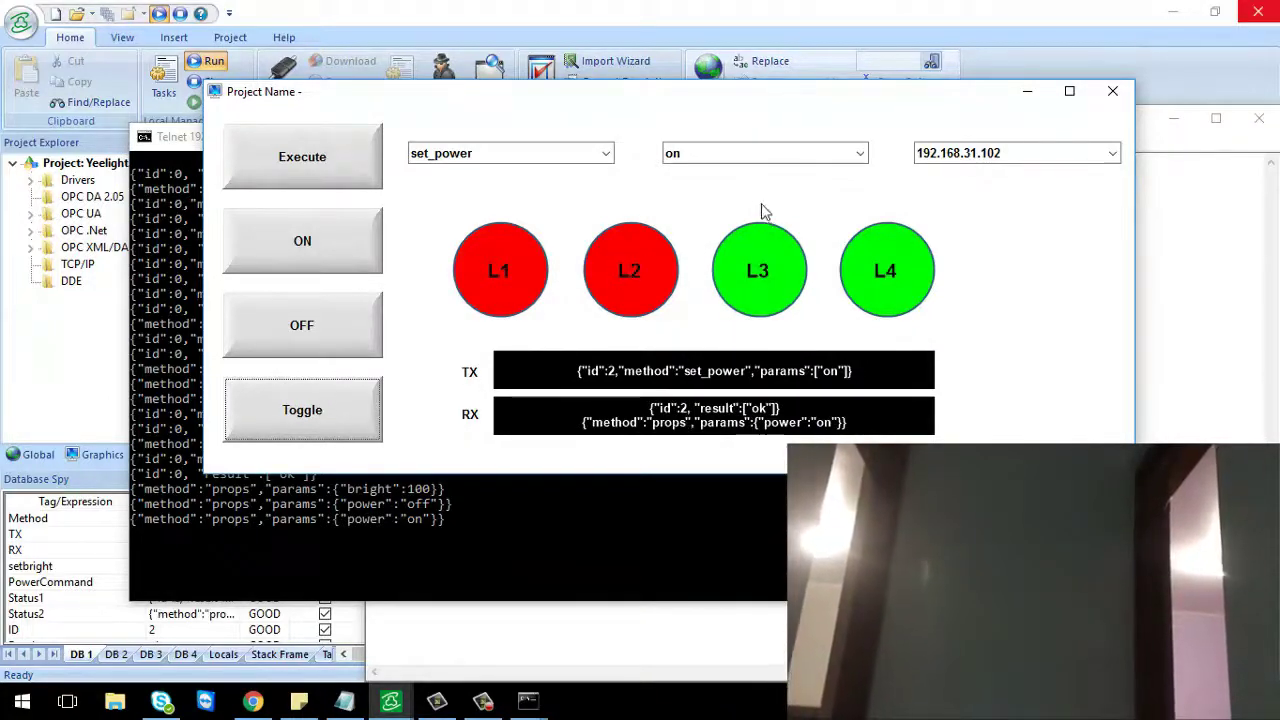
Change the command to set_bright and lower the brightness of the bulb at 192.168.31.102 in stages to about 52, 25, 8 and 1.
click(605, 153)
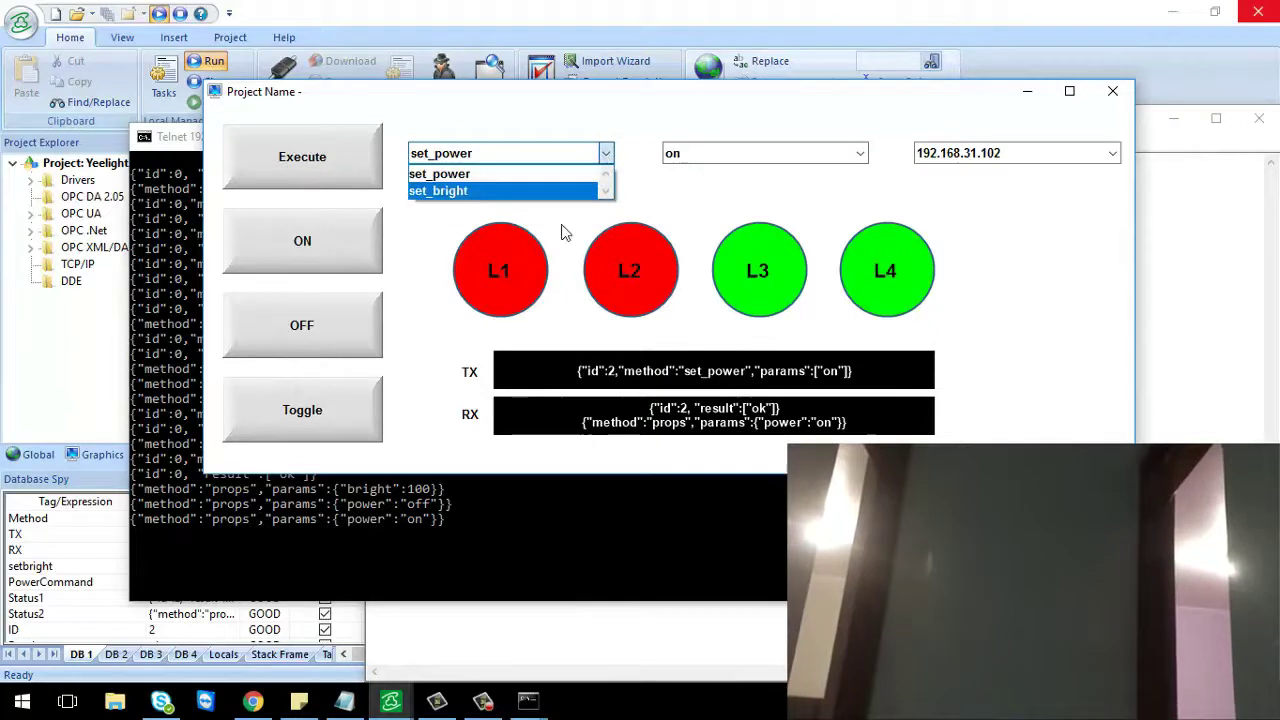
click(559, 194)
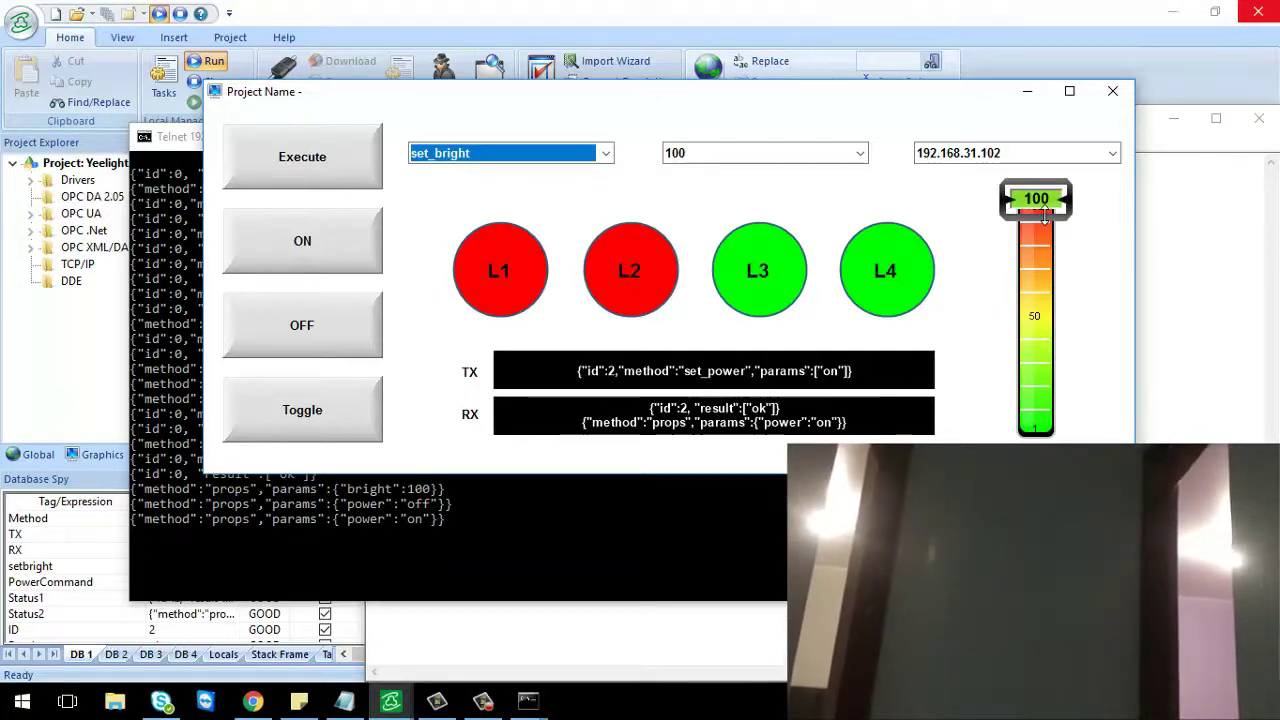
drag(1043, 215, 1031, 330)
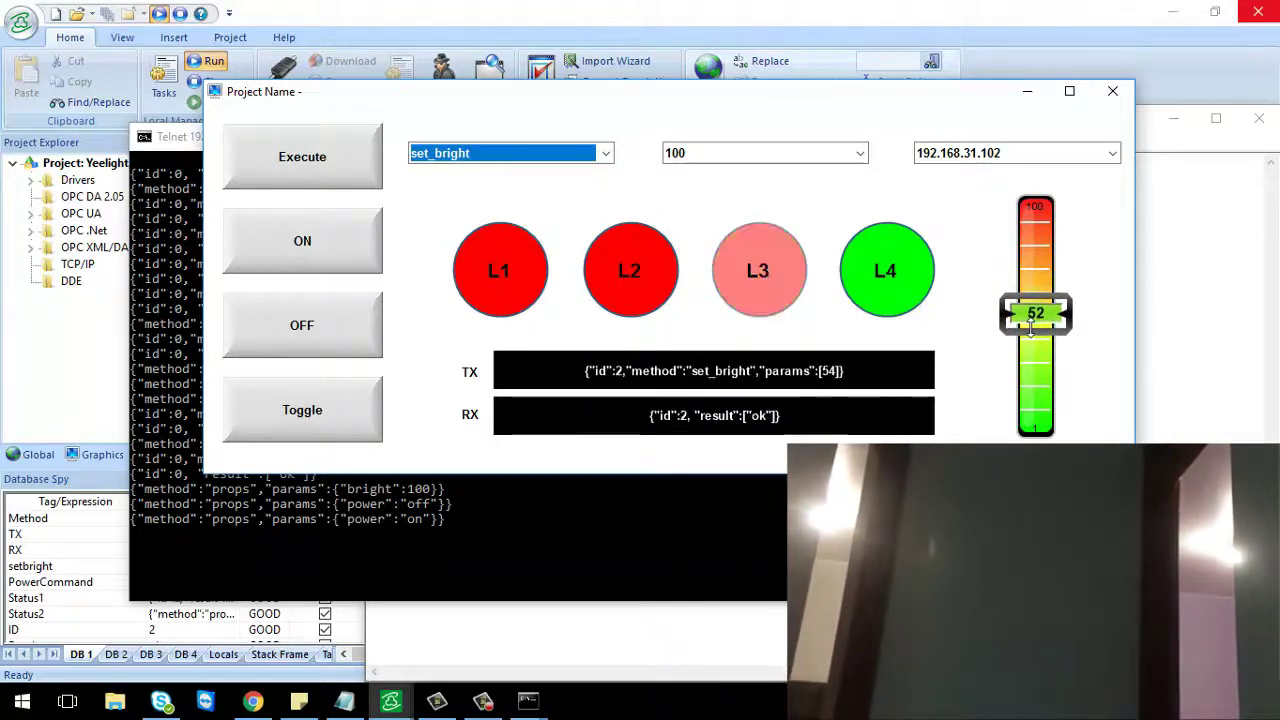
drag(1031, 330, 1021, 390)
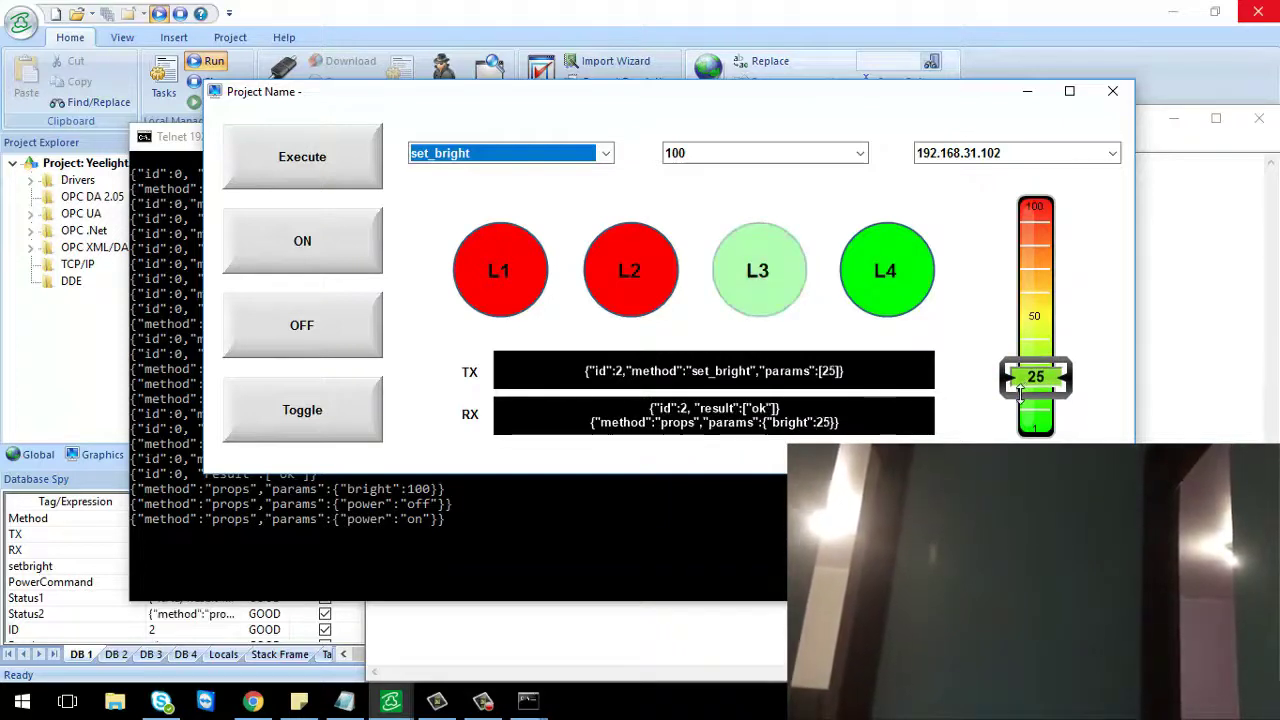
drag(1028, 395, 1033, 430)
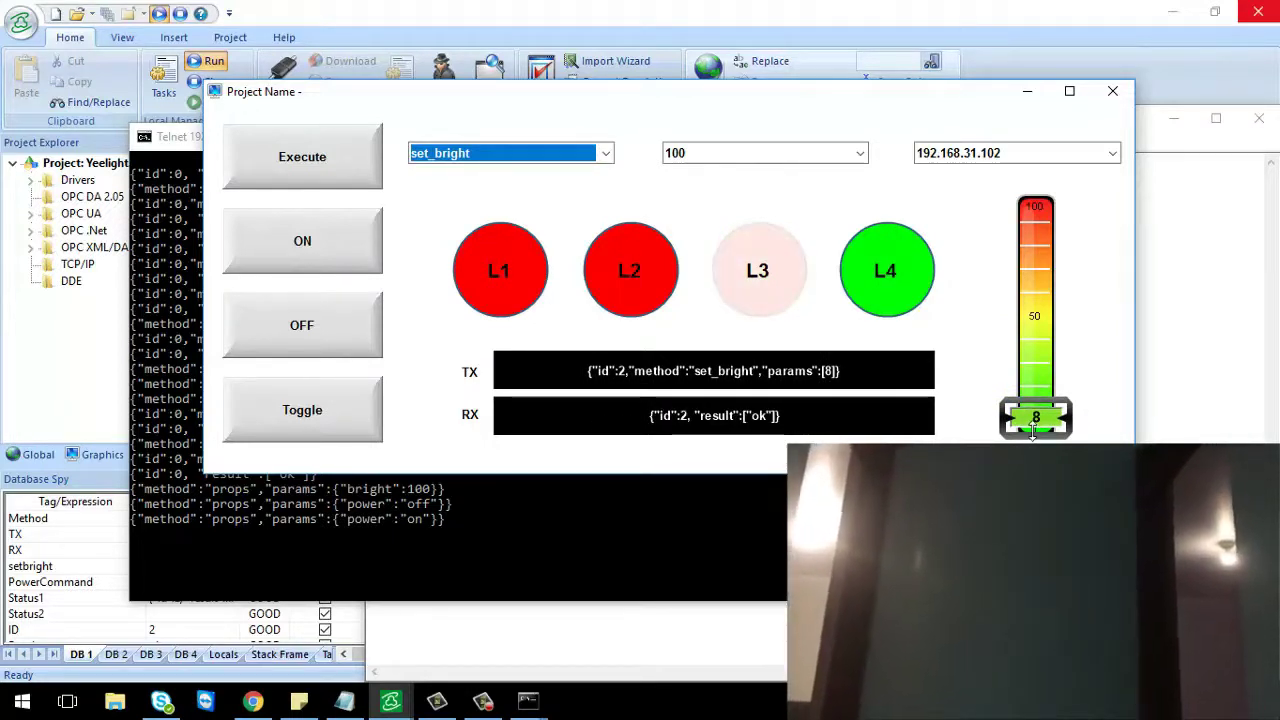
drag(1033, 430, 1034, 446)
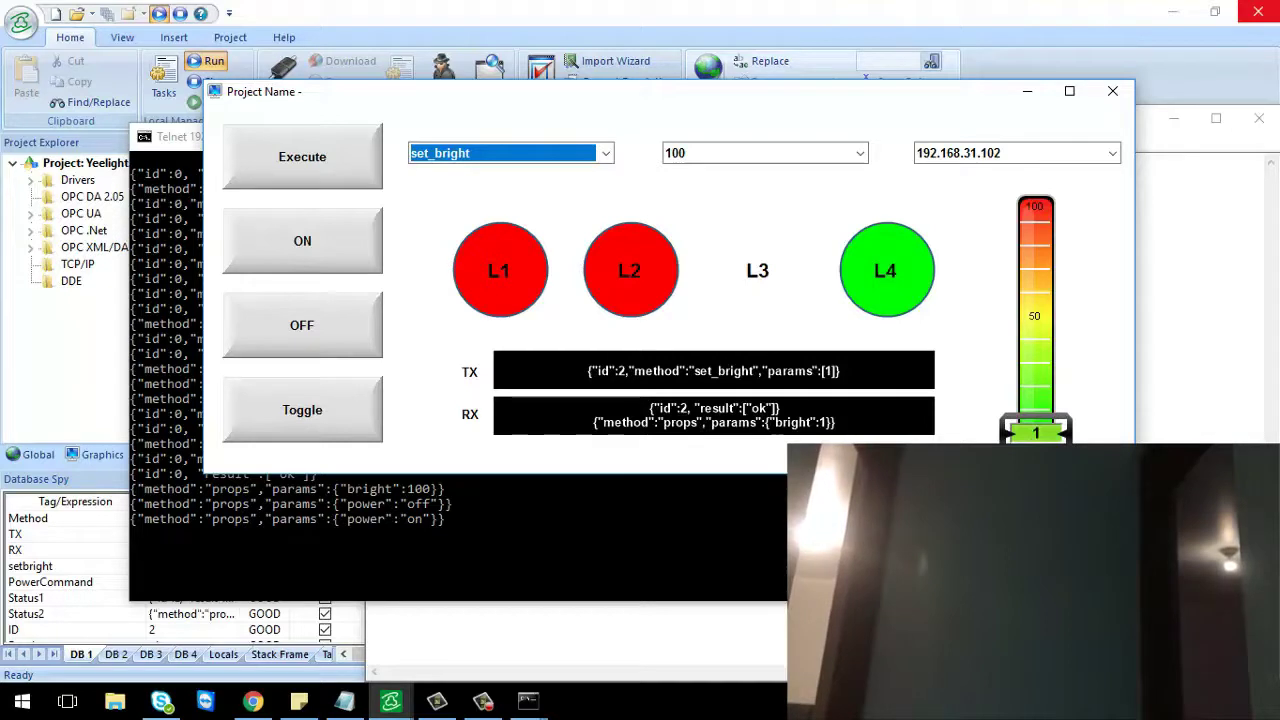
Raise the brightness of the bulb at 192.168.31.102 to 100 and reduce it to 27.
drag(1036, 430, 1036, 198)
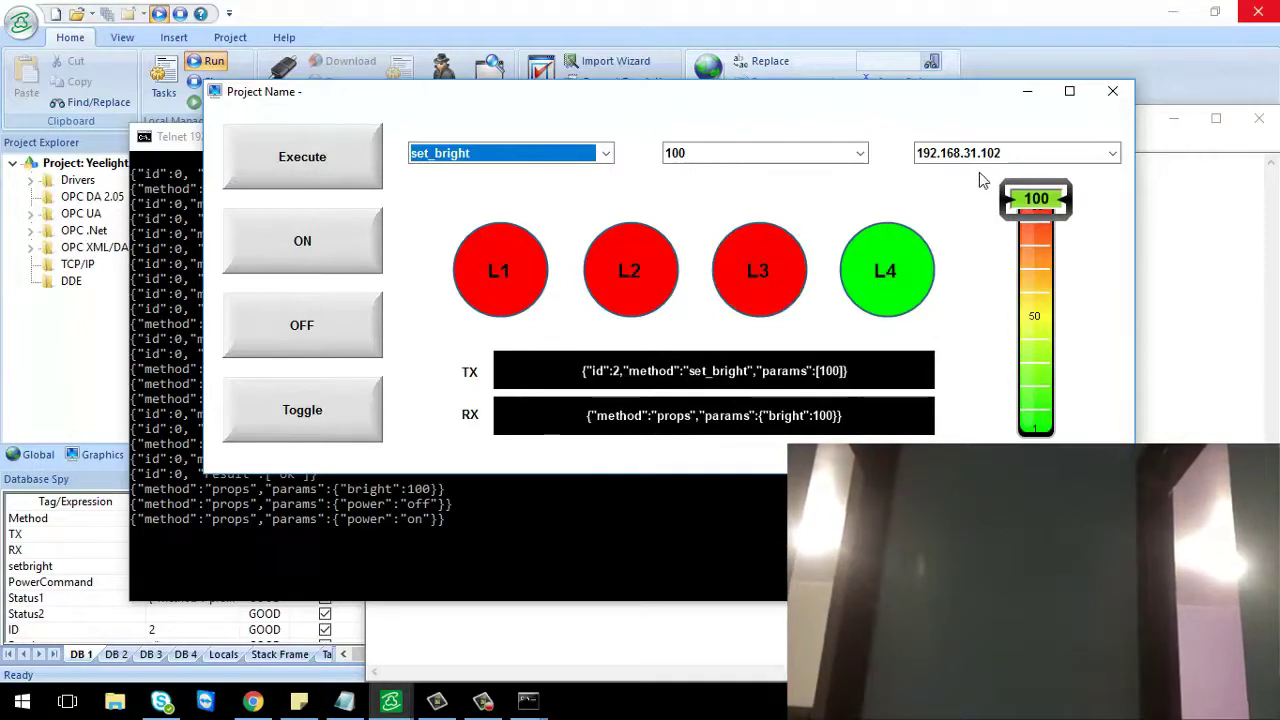
drag(1035, 210, 1042, 388)
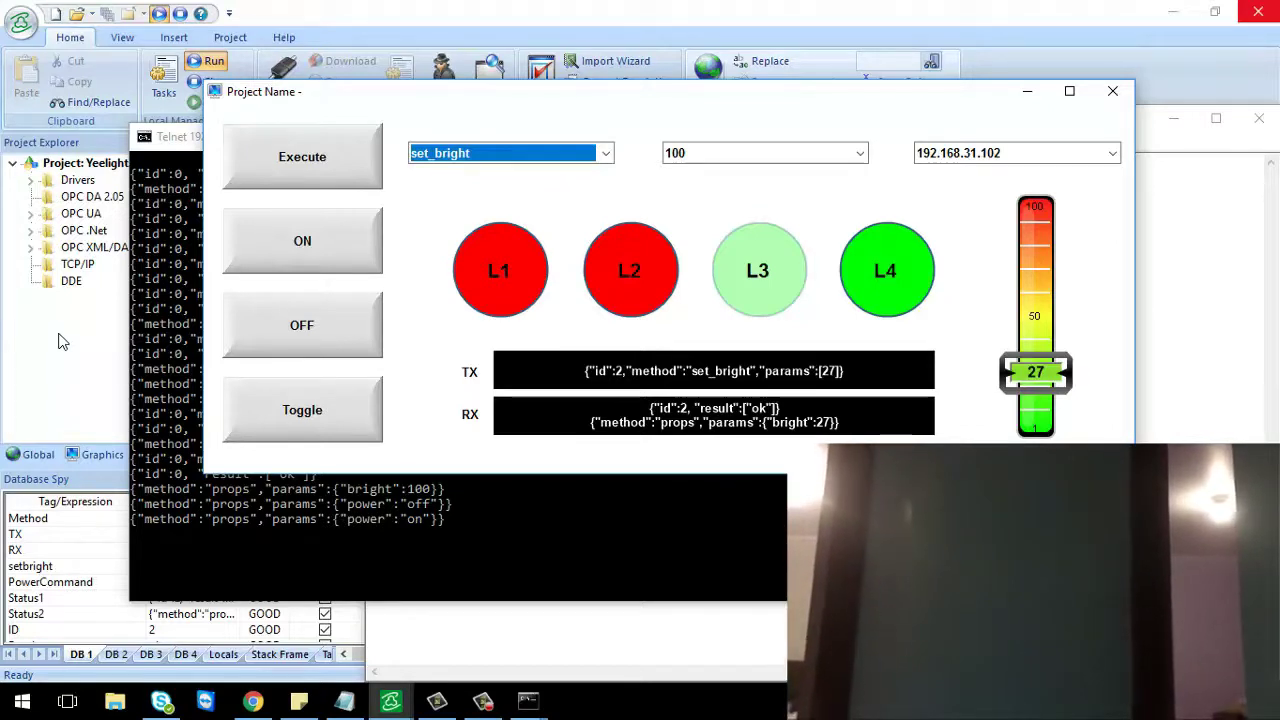
Minimize the Telnet window and the project's control screen to return to the development environment.
click(362, 572)
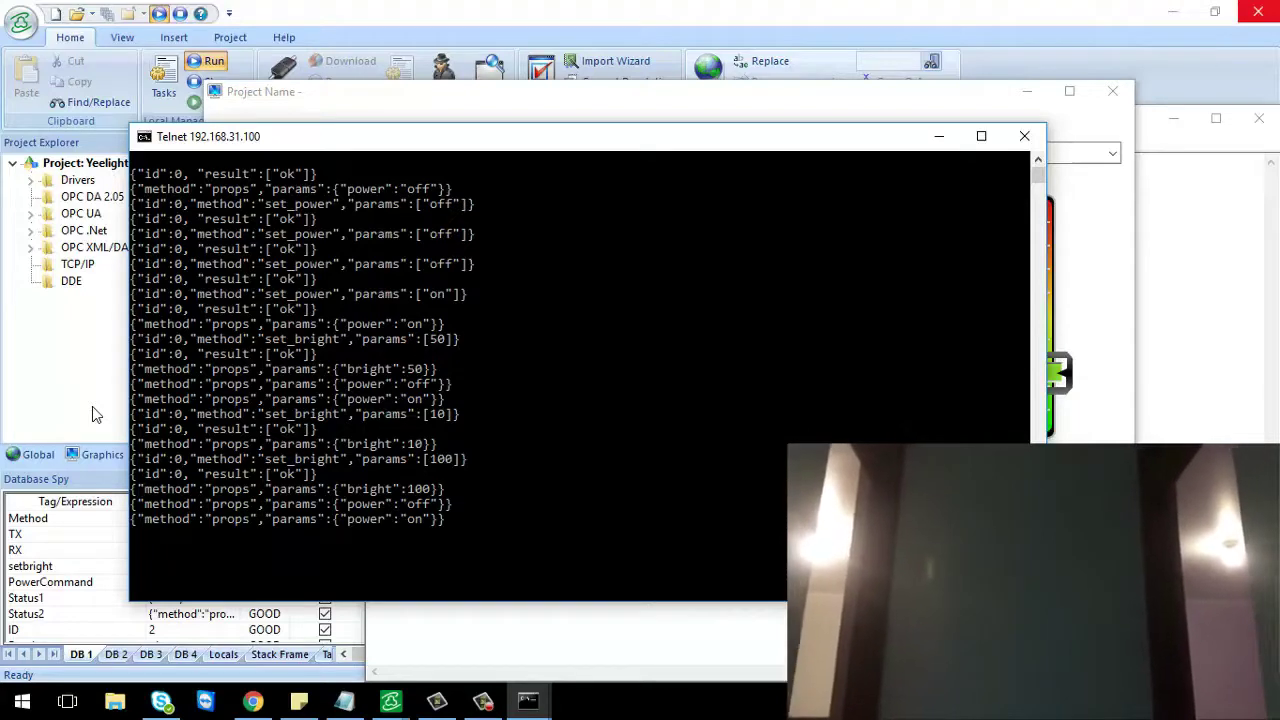
click(937, 137)
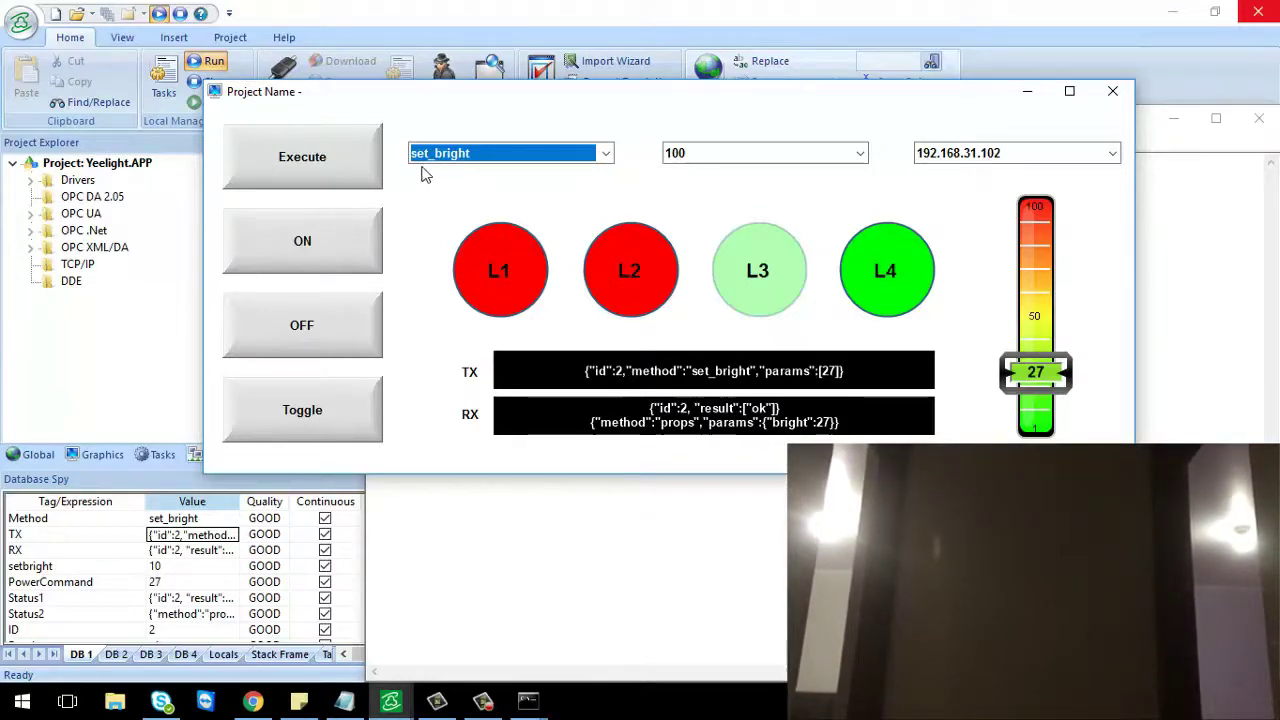
click(1030, 96)
click(283, 383)
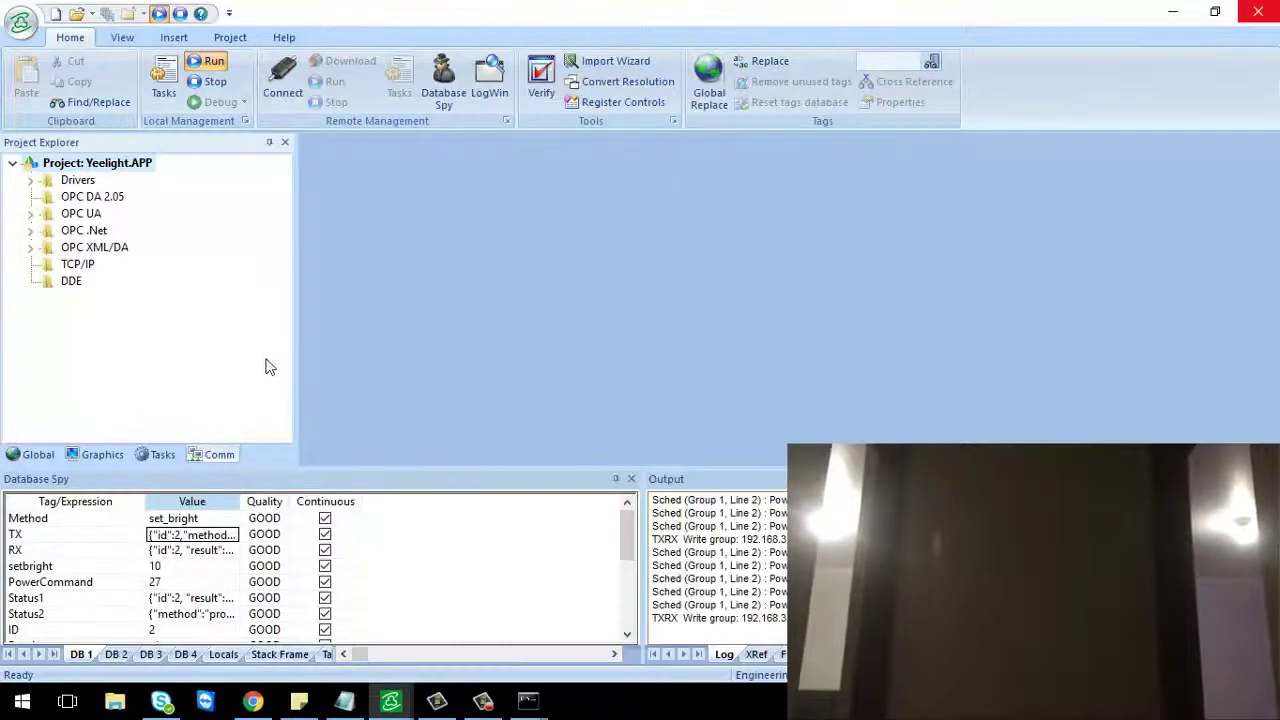
Expand the project's communication drivers and open the settings of the TXRX driver.
click(162, 454)
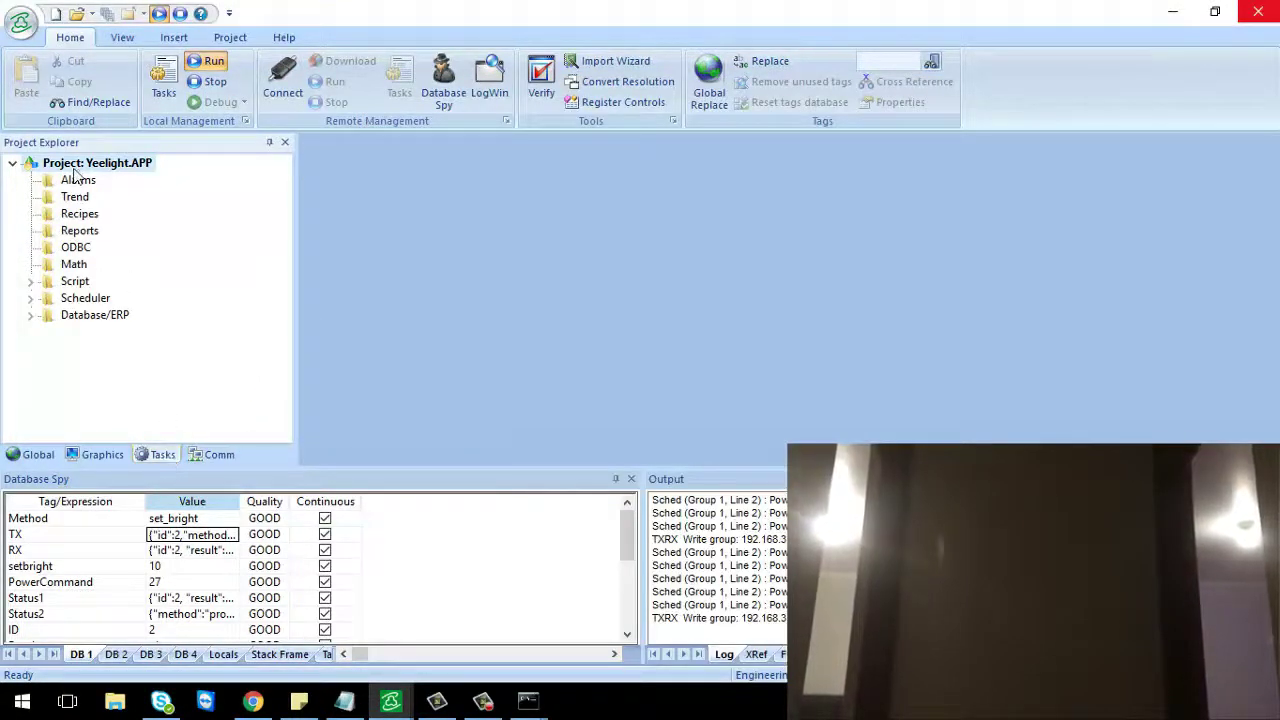
click(206, 455)
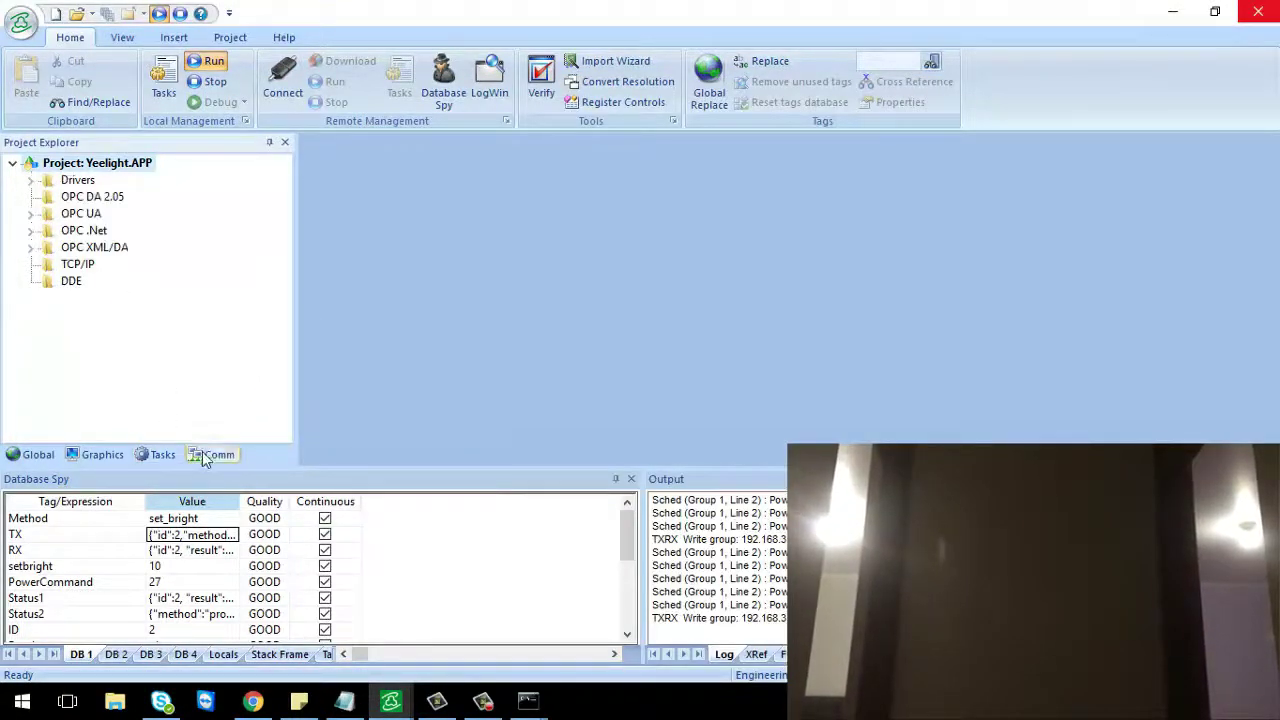
double_click(80, 183)
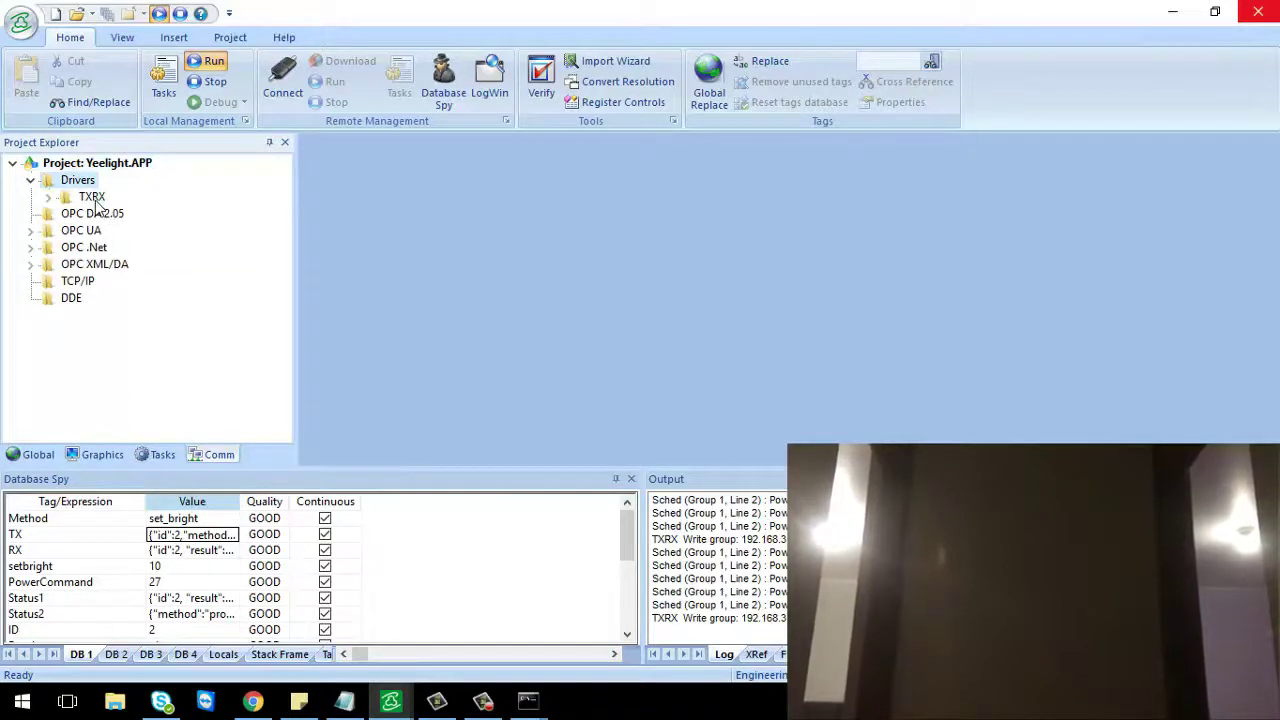
double_click(93, 198)
right_click(93, 200)
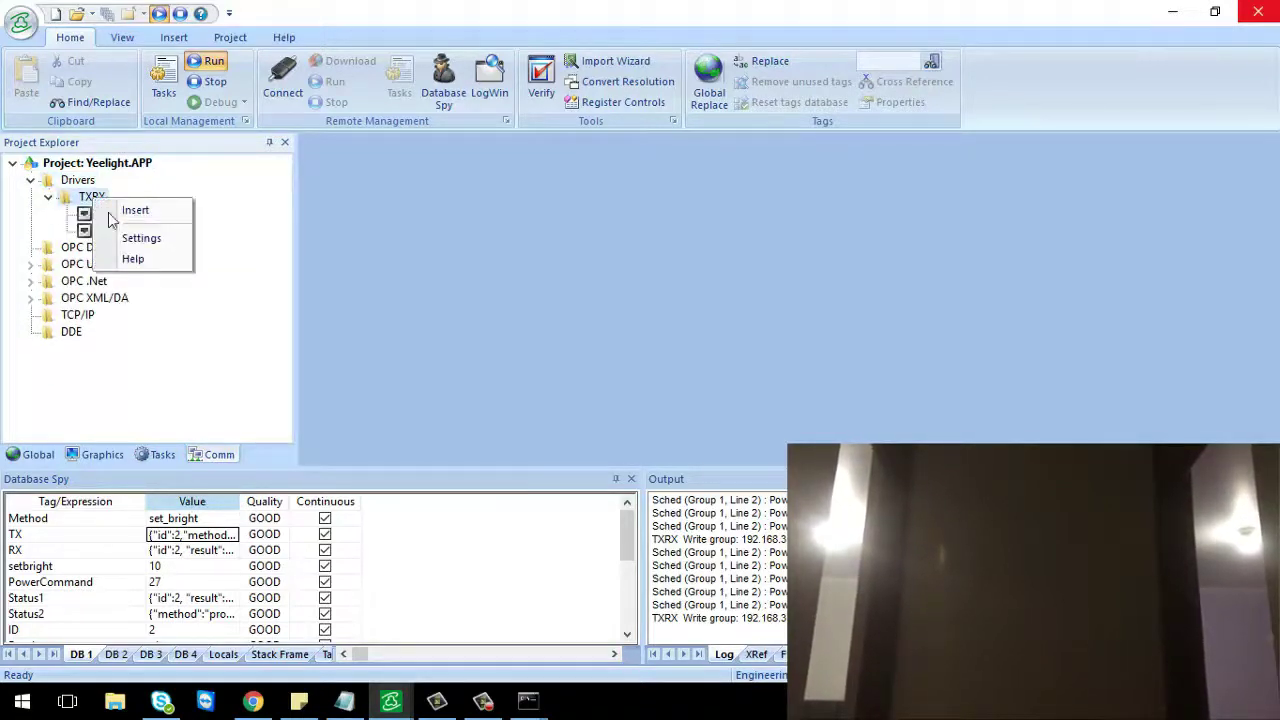
click(140, 231)
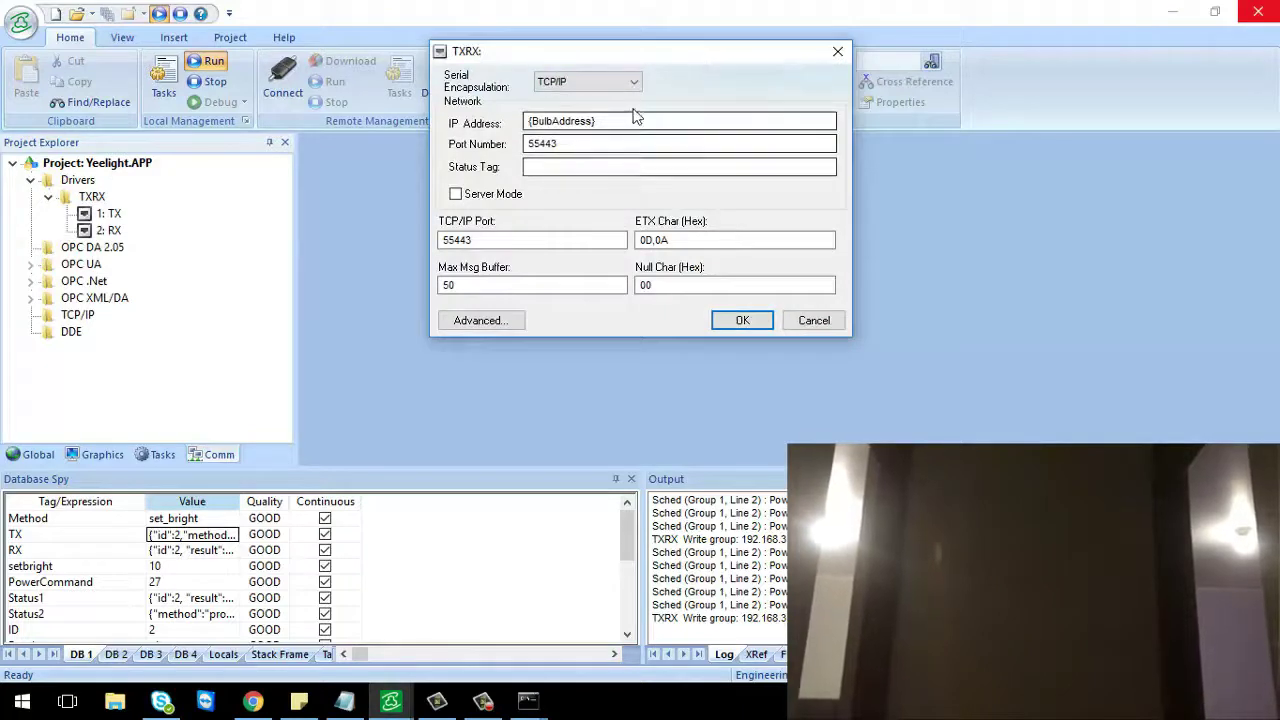
Examine the TXRX driver's IP address tag, port number, TCP/IP port and ETX character settings.
drag(632, 125, 507, 131)
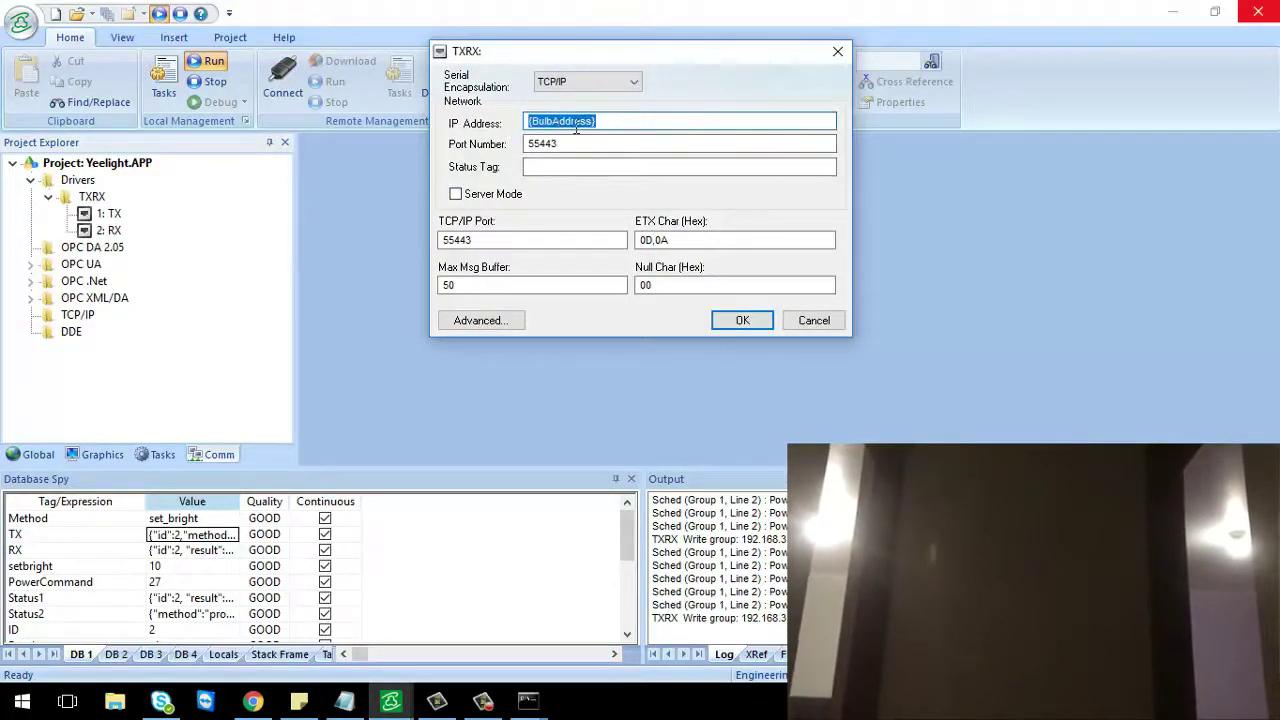
click(597, 130)
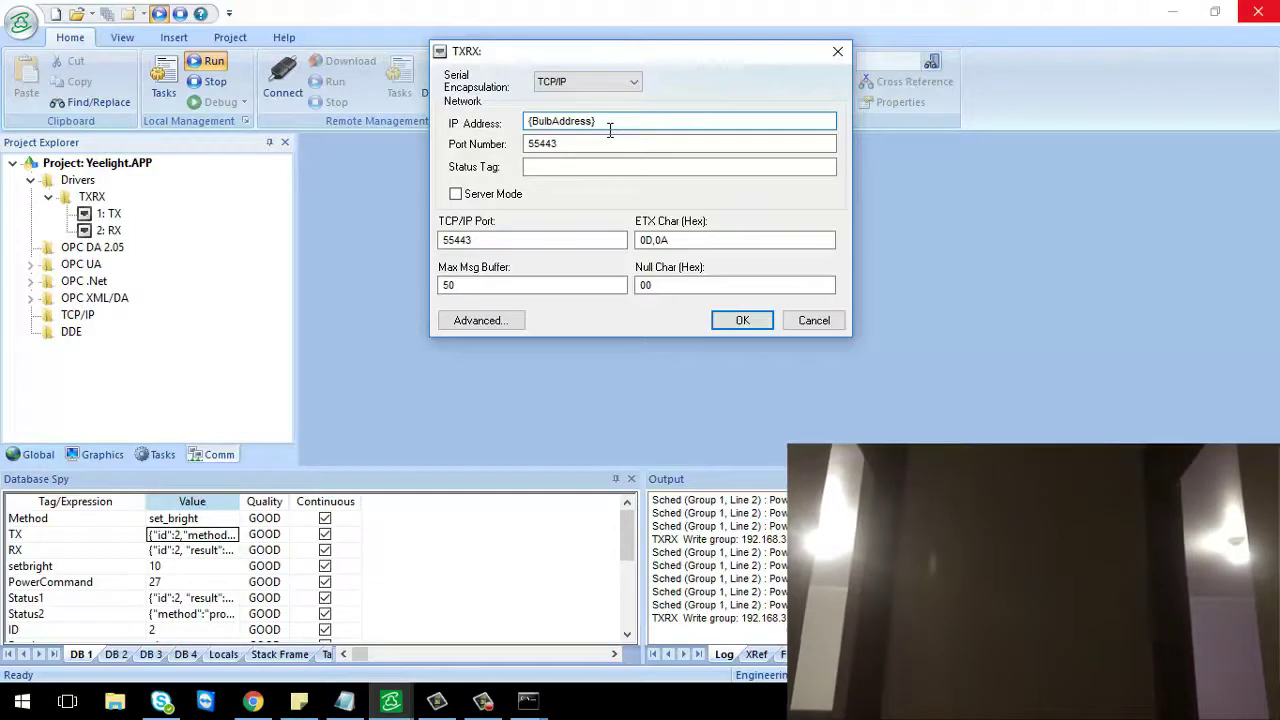
click(587, 148)
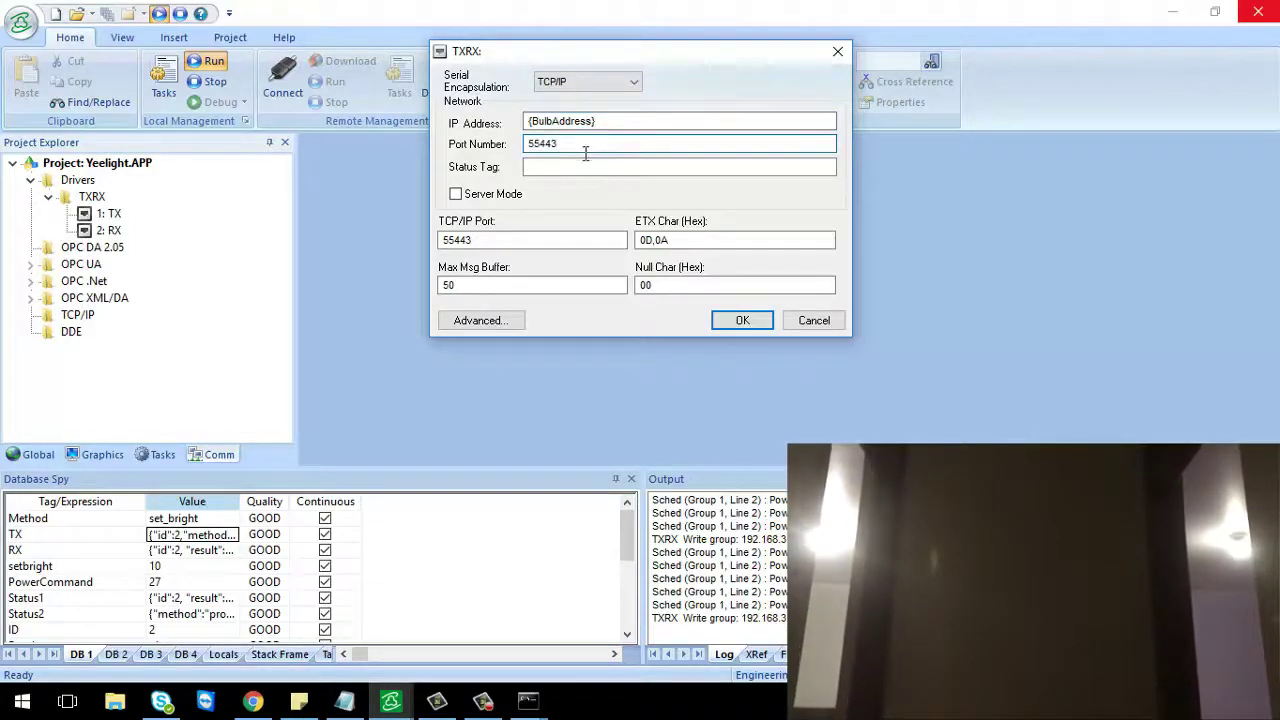
double_click(565, 247)
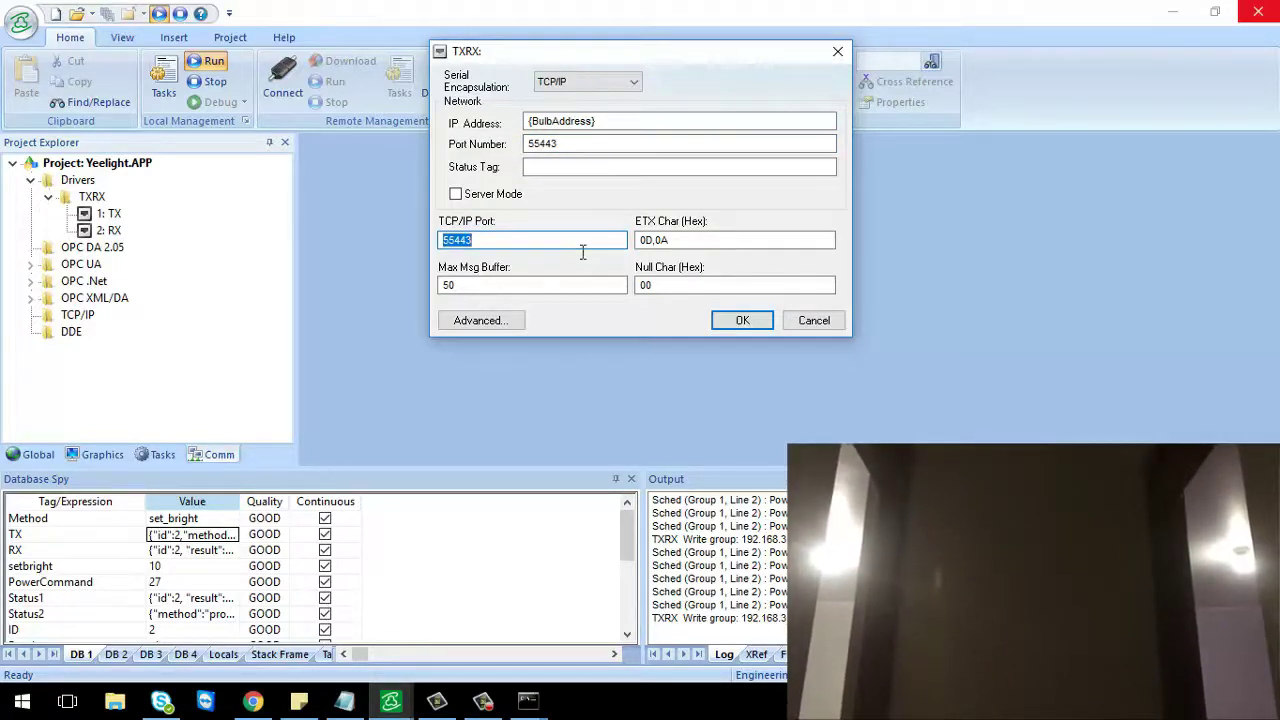
click(697, 247)
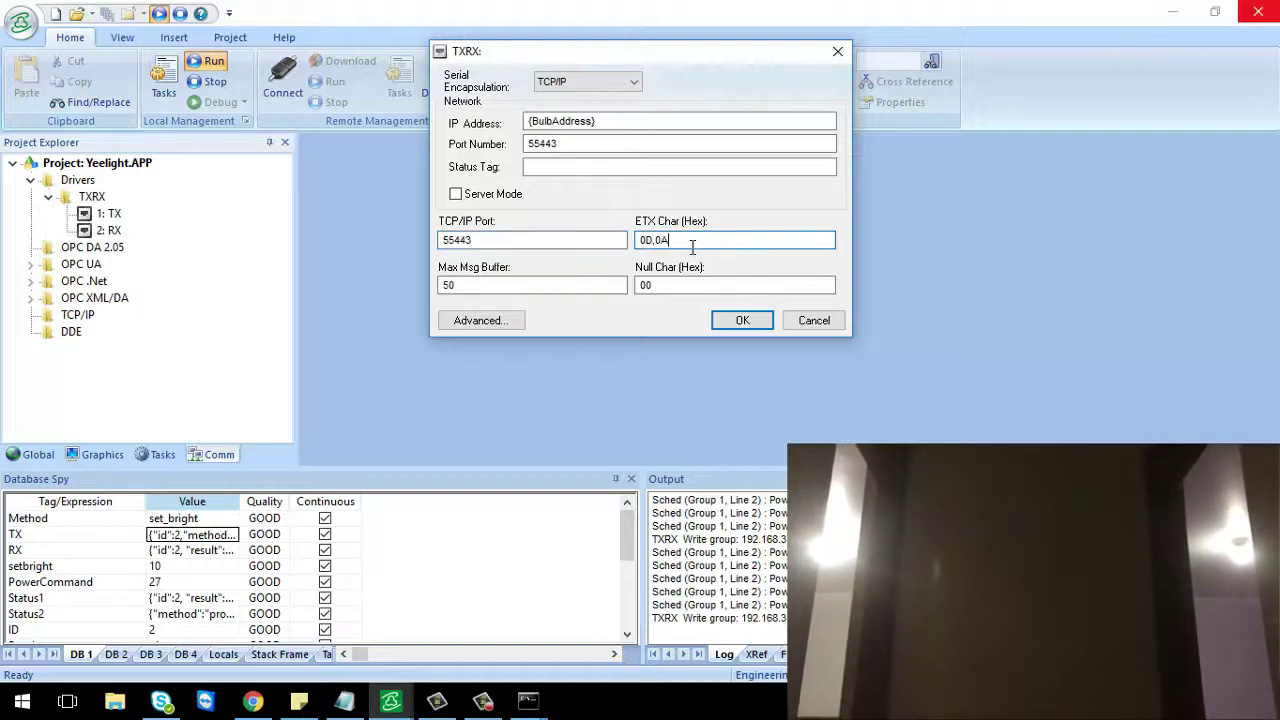
Examine the TXRX driver's ETX character setting in hexadecimal and close the driver settings without saving changes.
drag(692, 247, 651, 254)
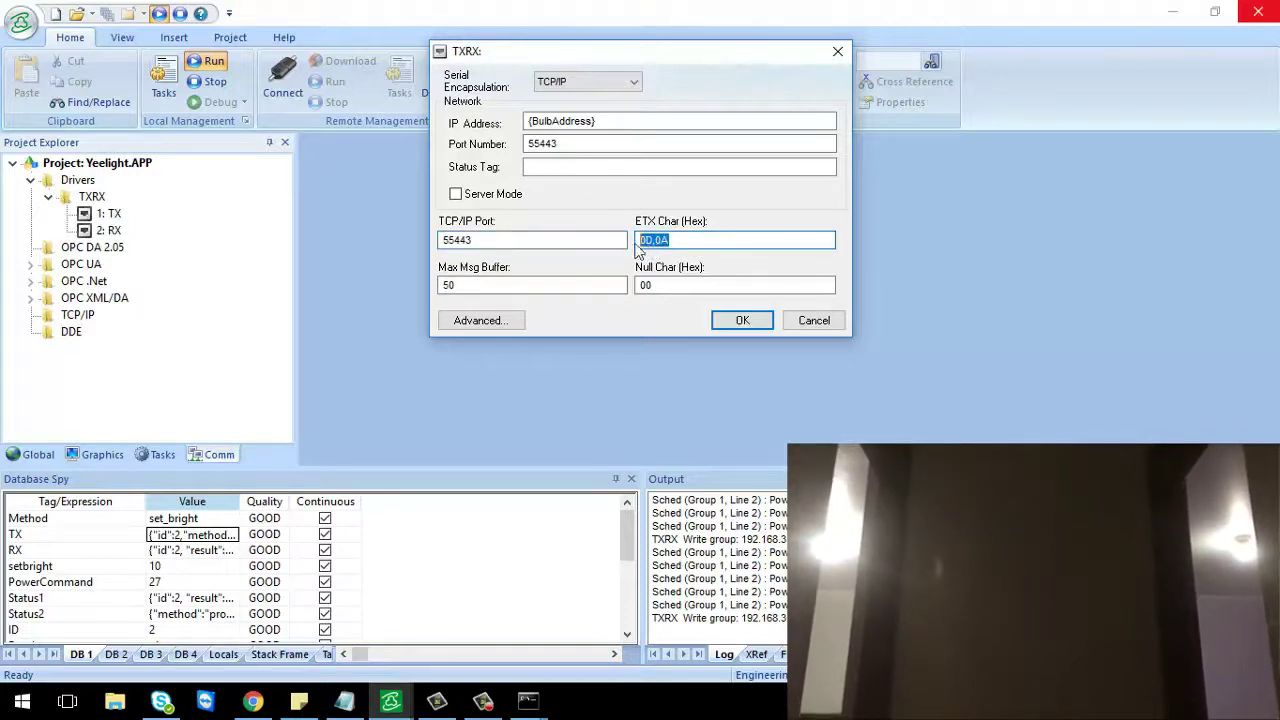
click(690, 250)
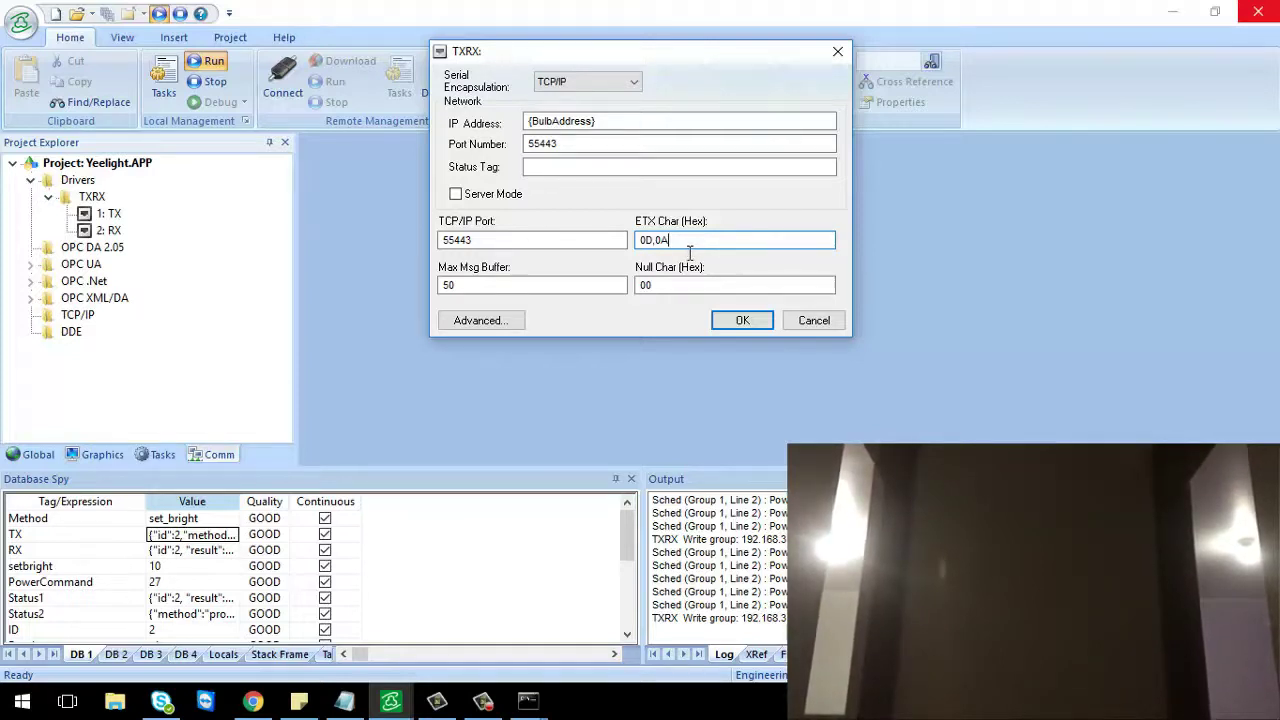
drag(686, 252, 629, 255)
click(690, 250)
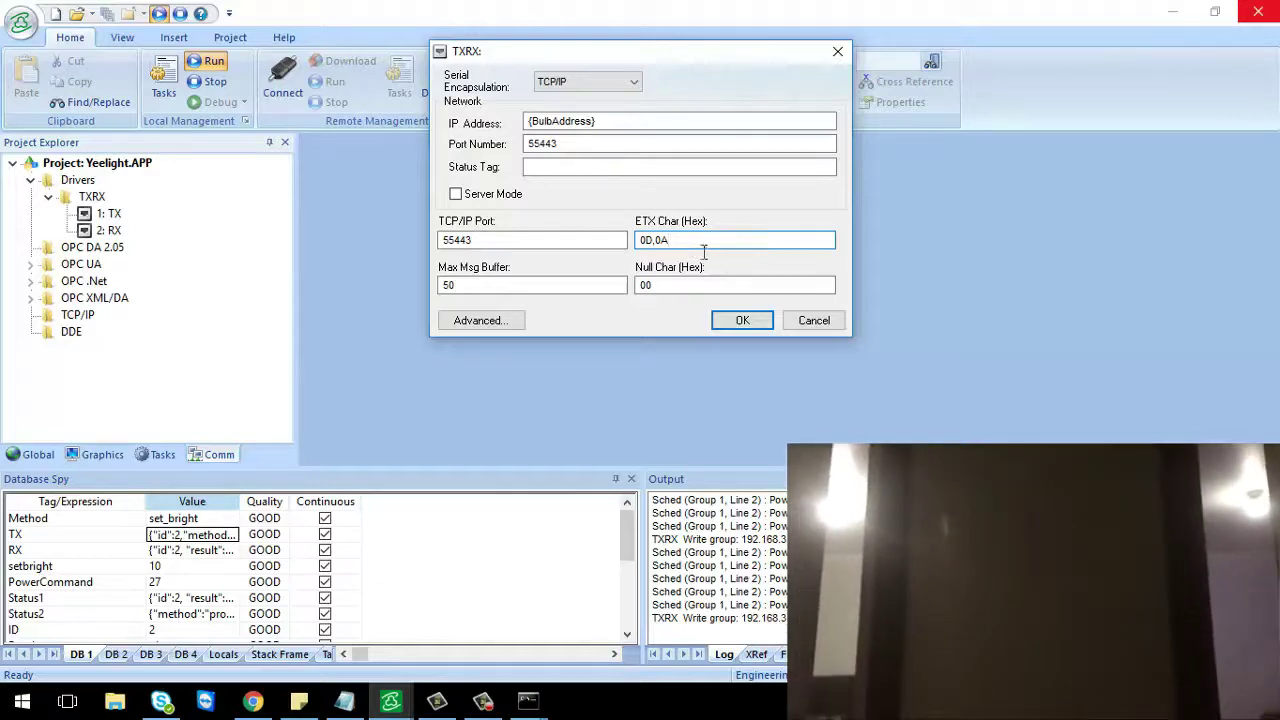
click(806, 324)
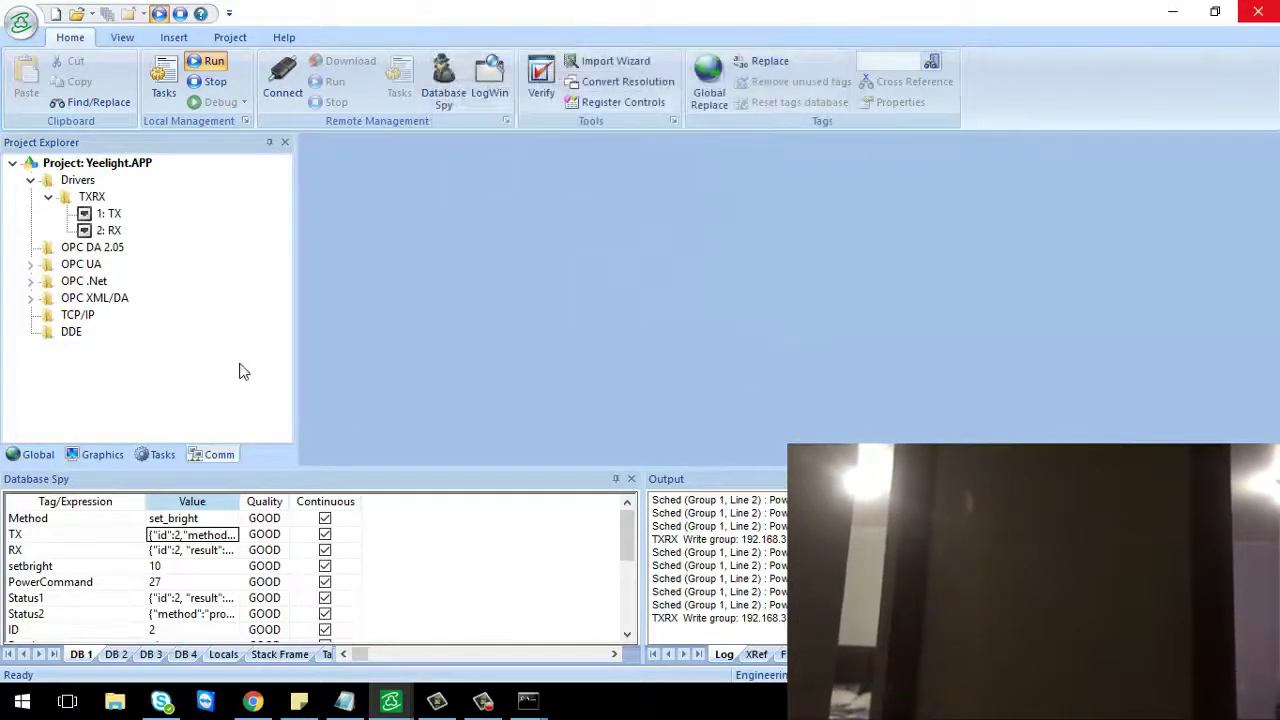
Open the TX and RX driver sheets and examine the write trigger, station, header and tag name of each.
click(109, 220)
double_click(110, 222)
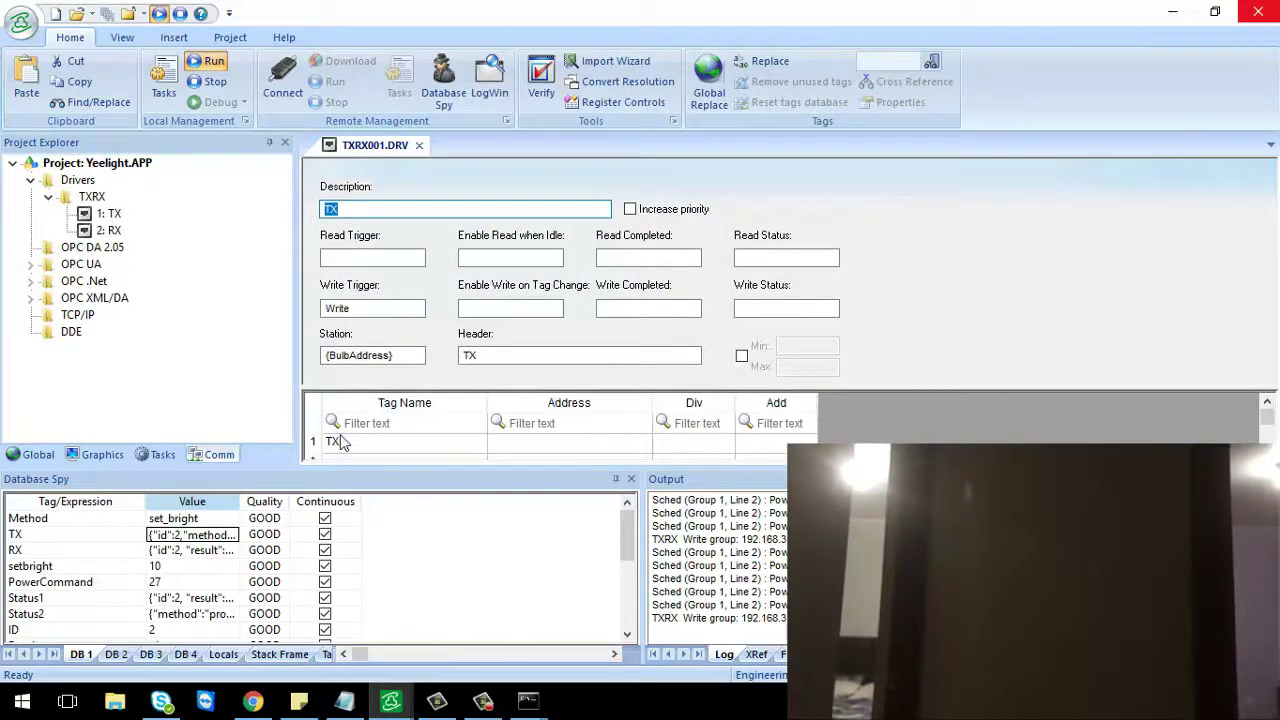
click(340, 443)
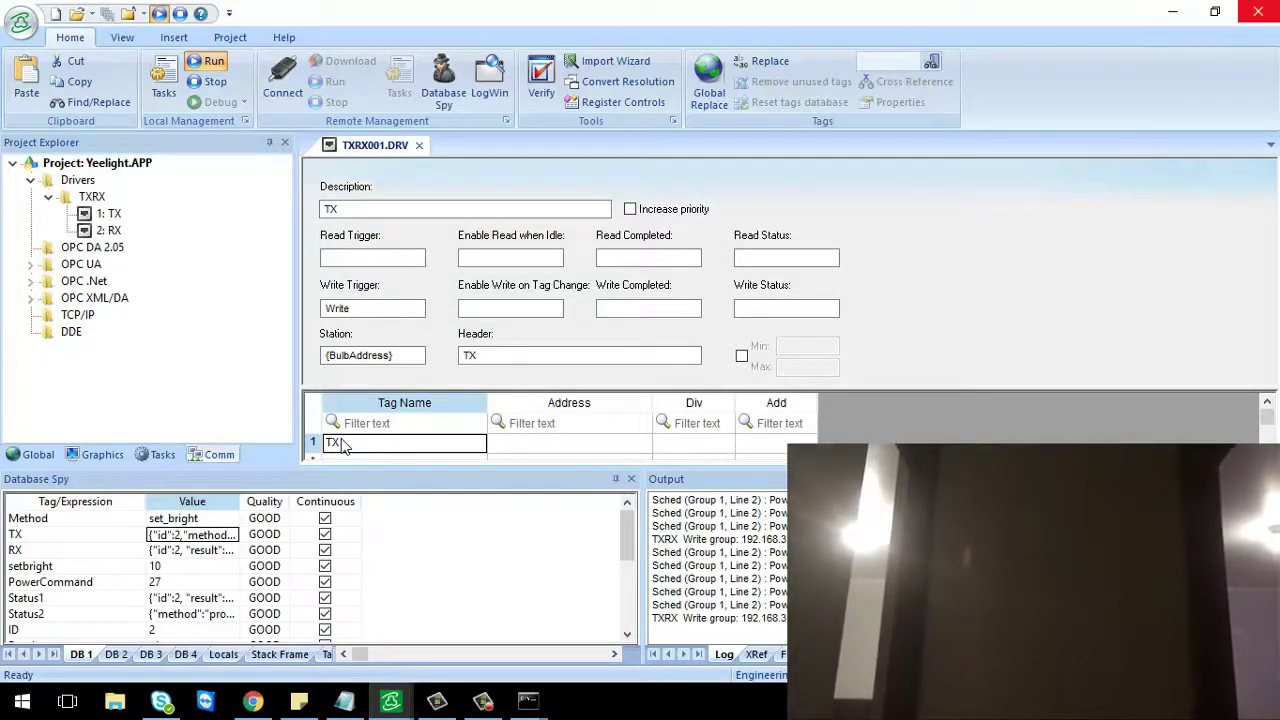
click(110, 231)
double_click(110, 231)
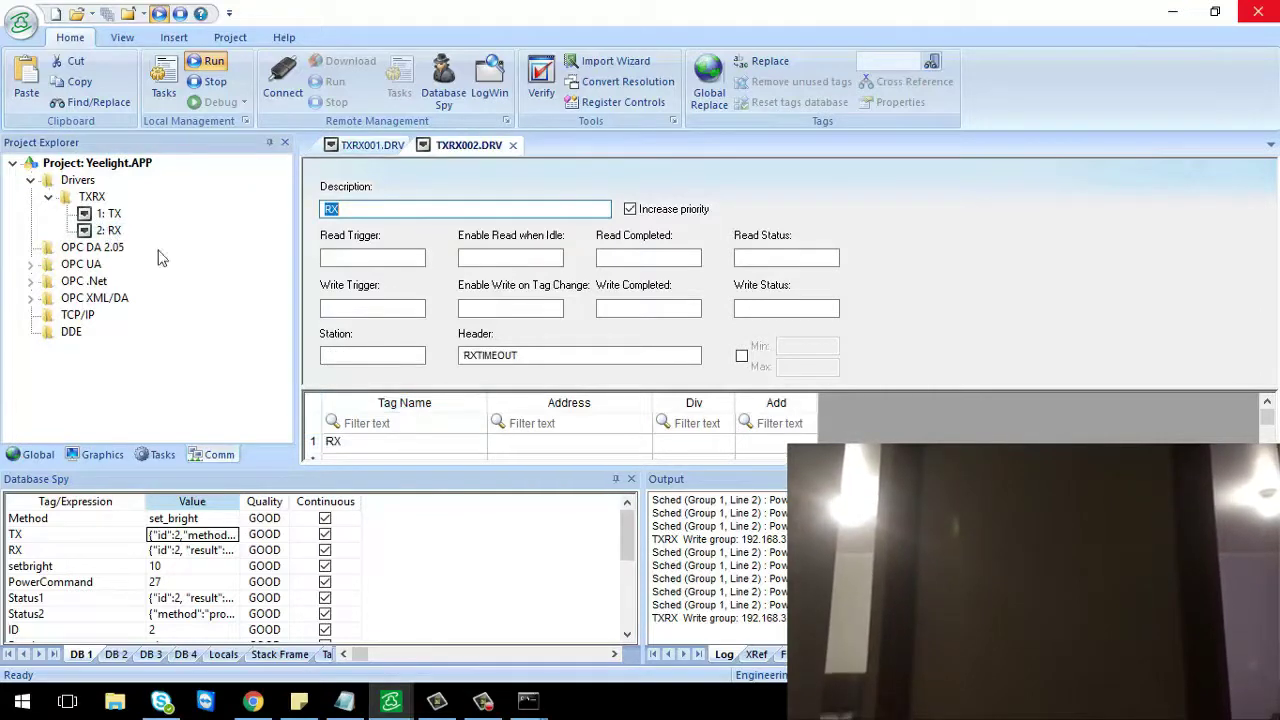
click(424, 450)
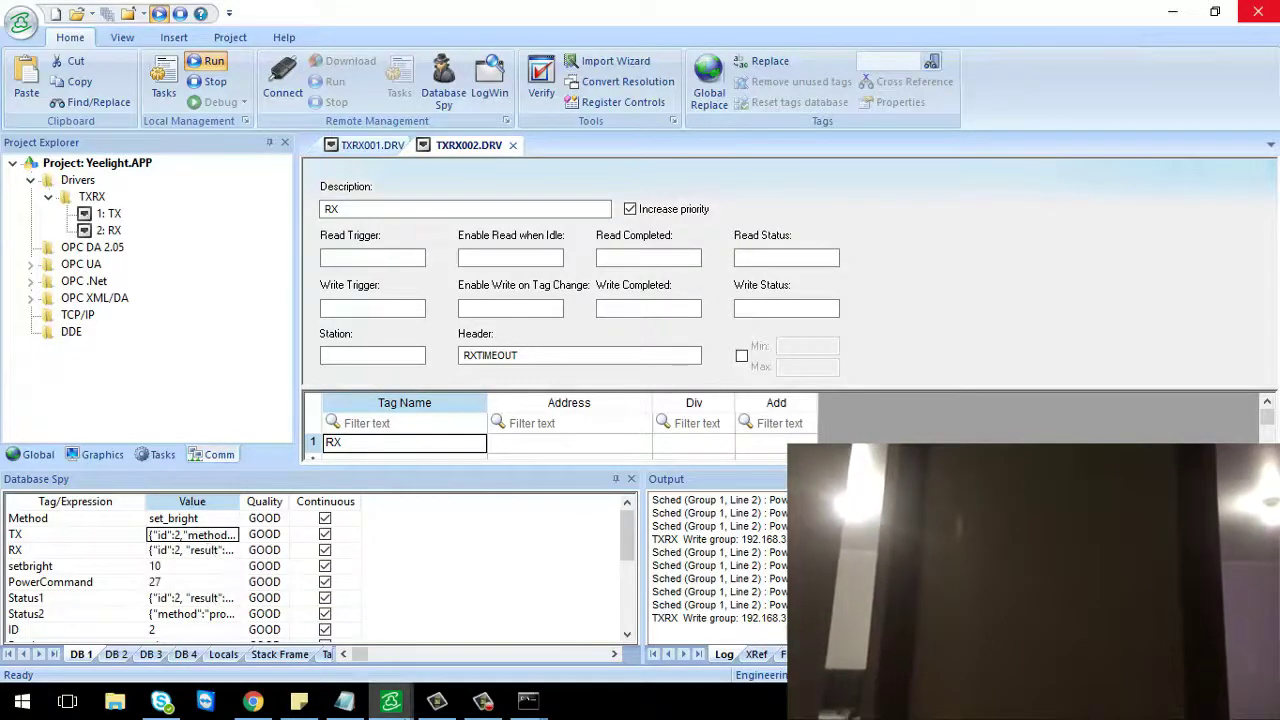
Bring the project's control screen back to the front and turn off the bulb at 192.168.31.102.
mouse_move(390, 700)
click(490, 650)
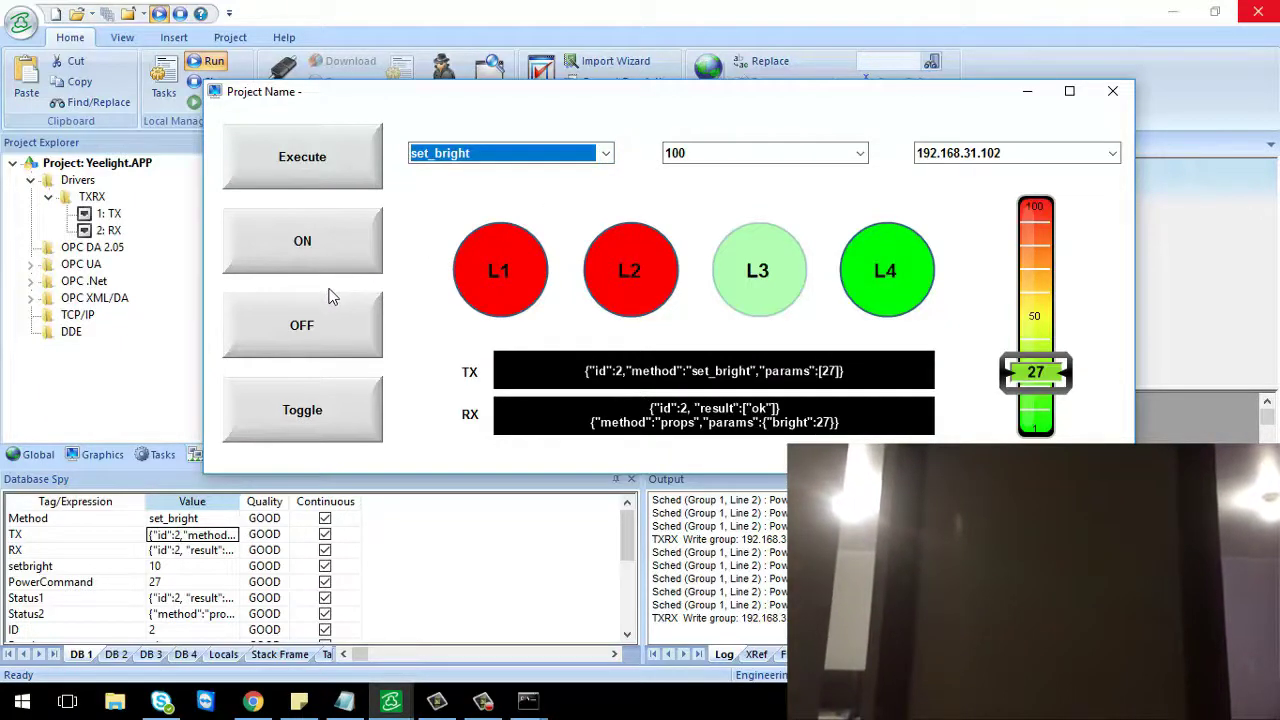
click(309, 338)
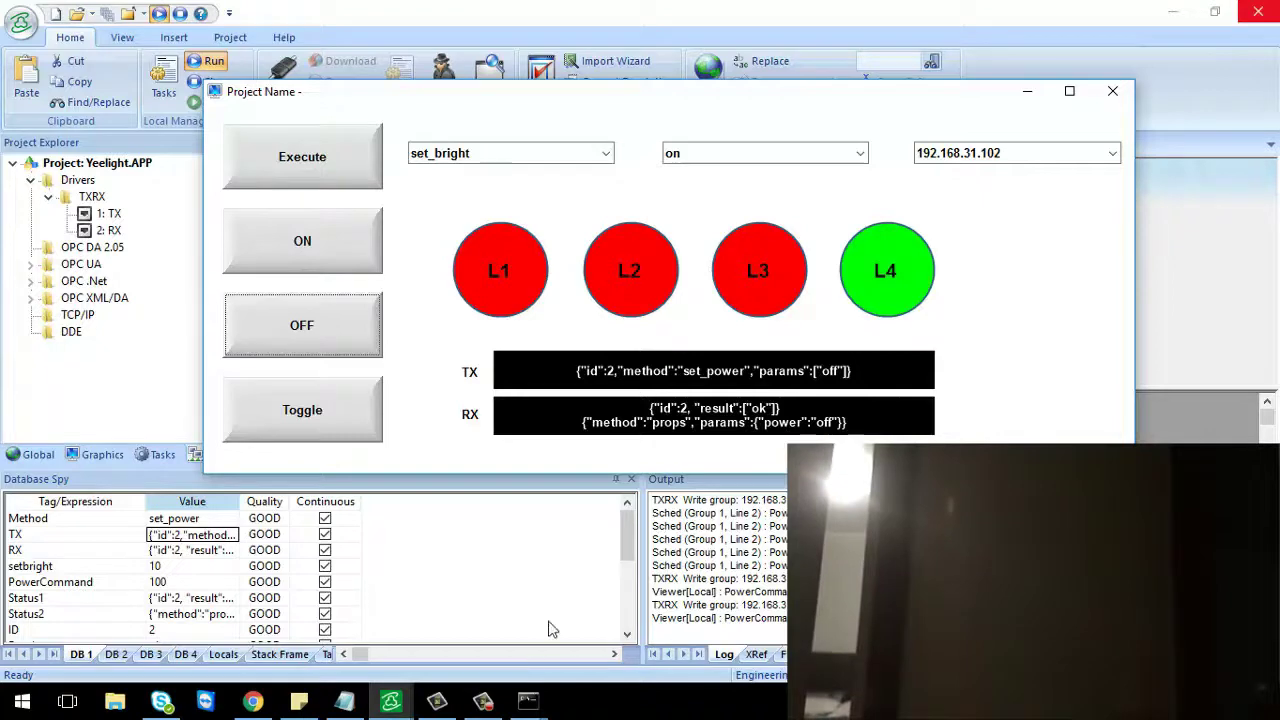
Bring up both Telnet sessions, minimize the one for 192.168.31.101 and move the 192.168.31.100 window clear of the control buttons.
click(528, 700)
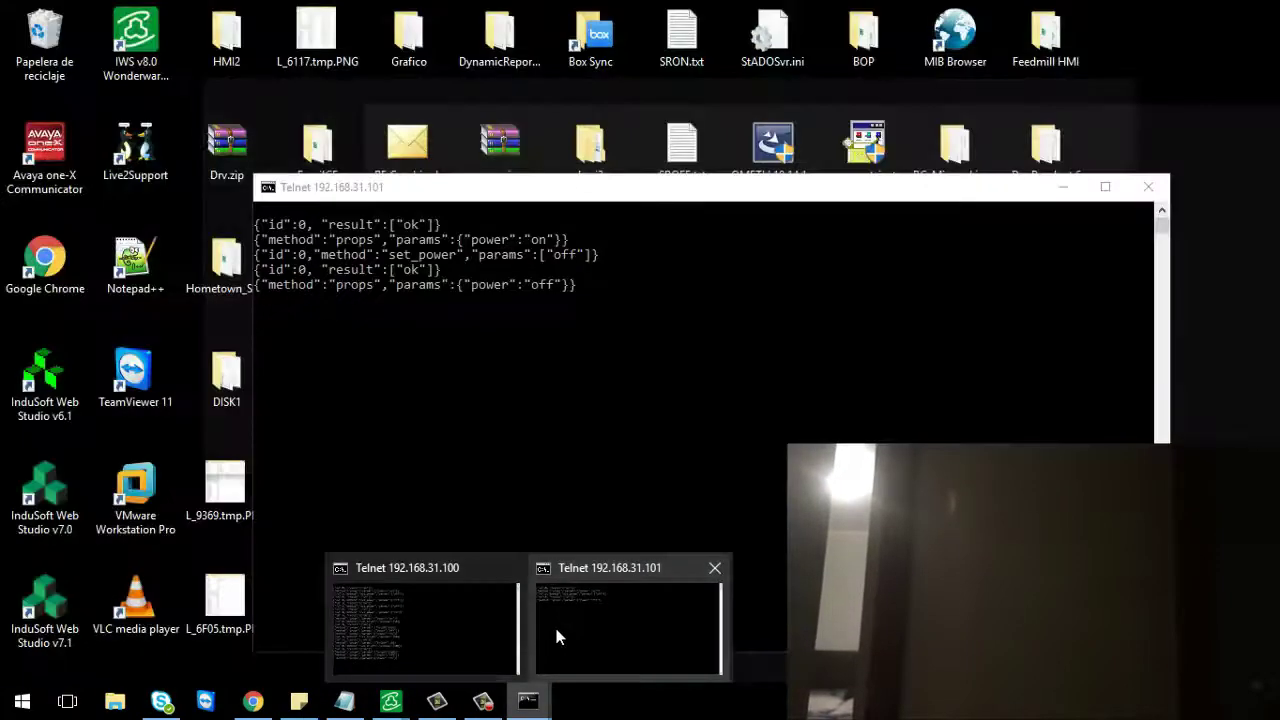
click(555, 628)
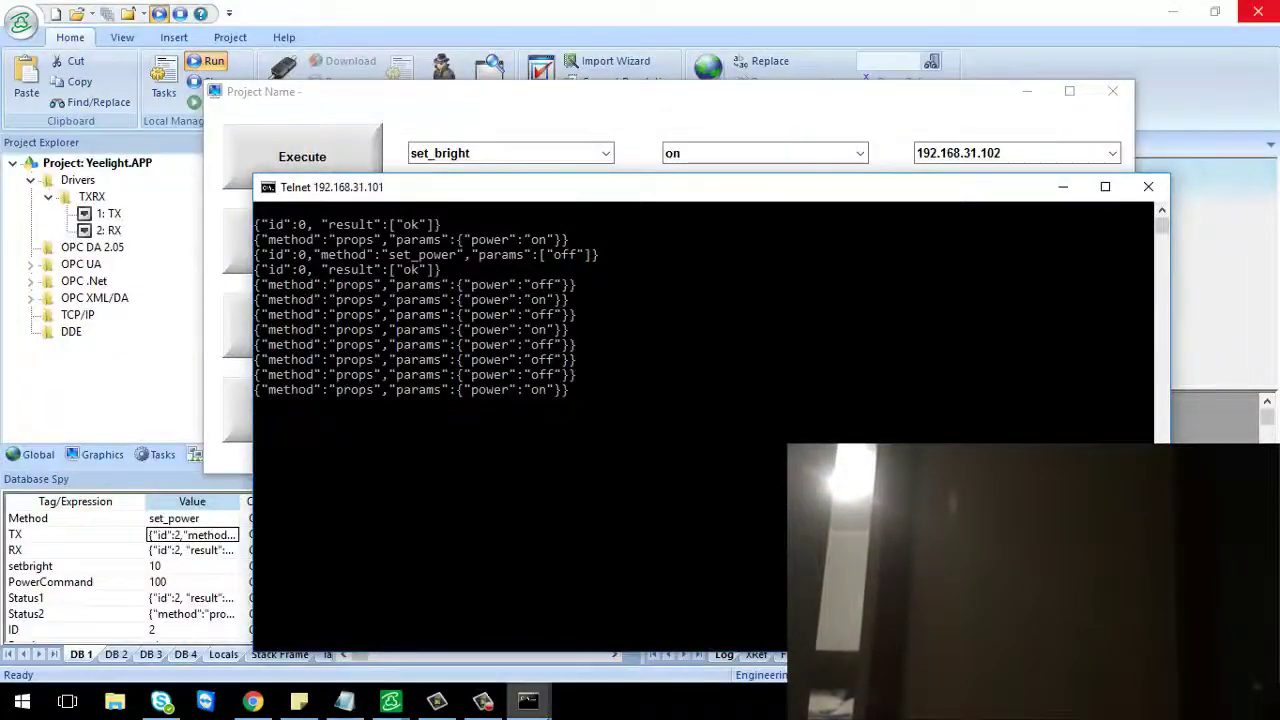
click(528, 700)
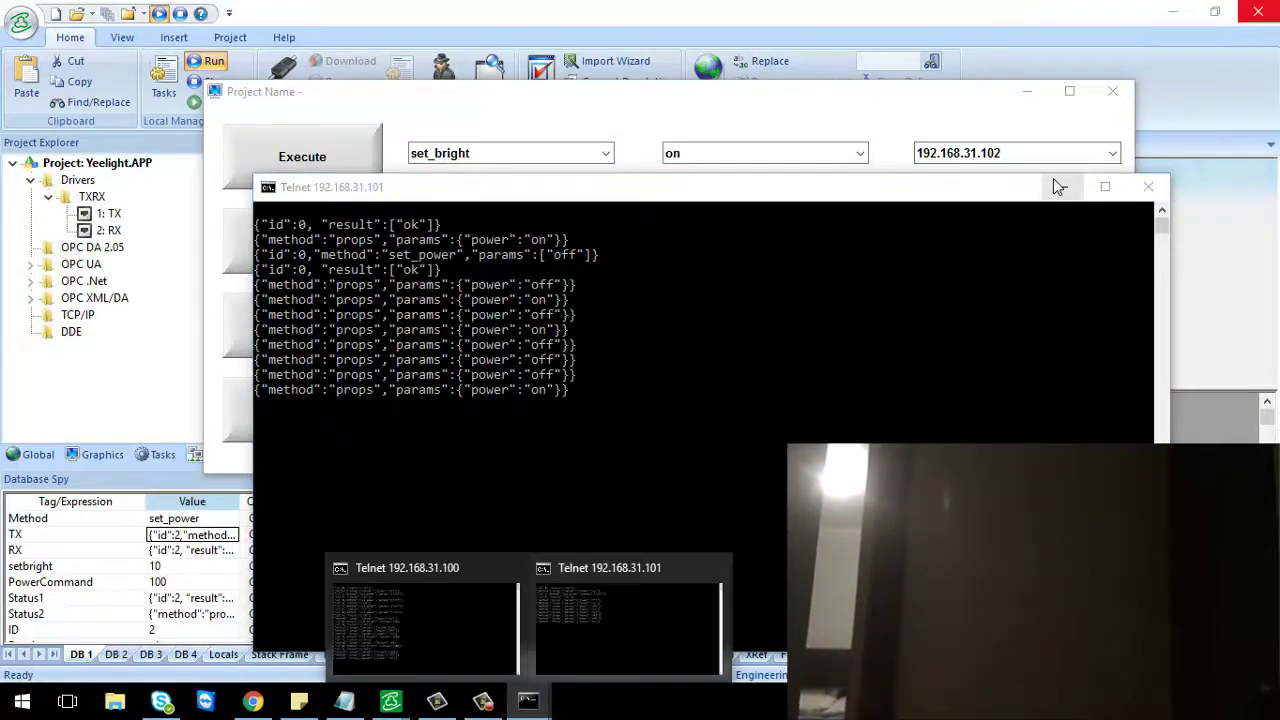
click(431, 582)
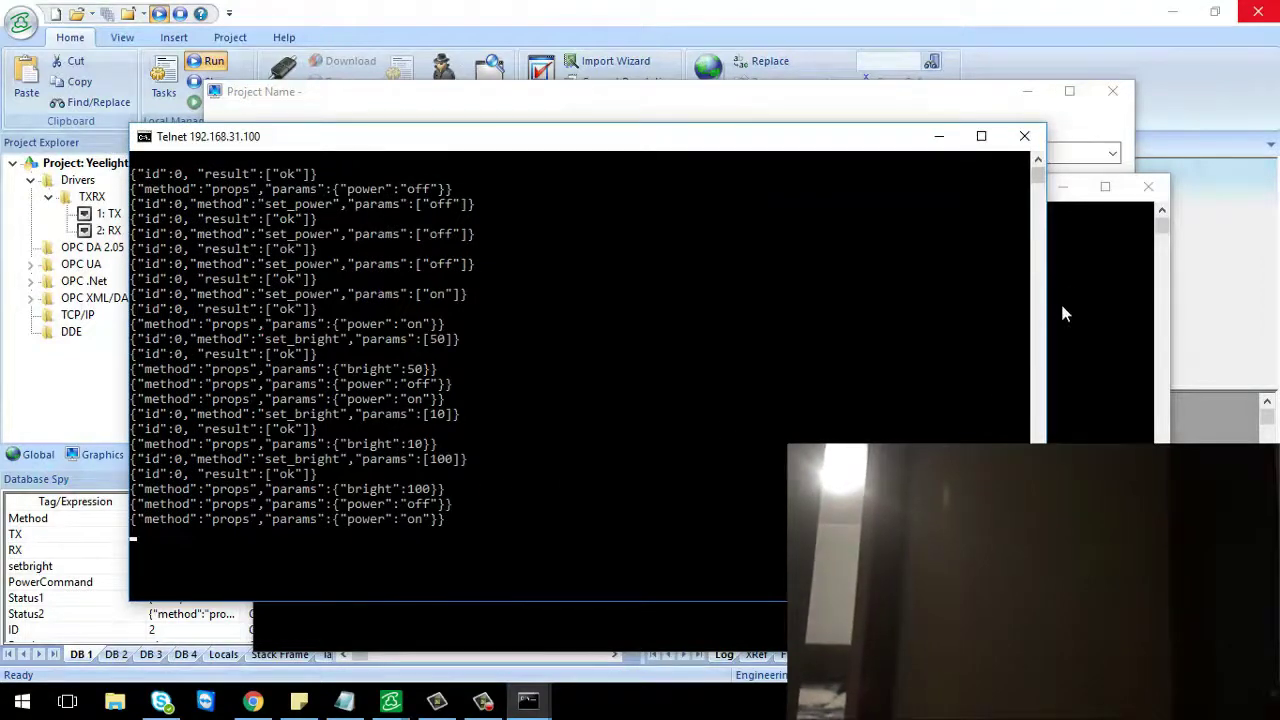
click(1062, 202)
click(1062, 192)
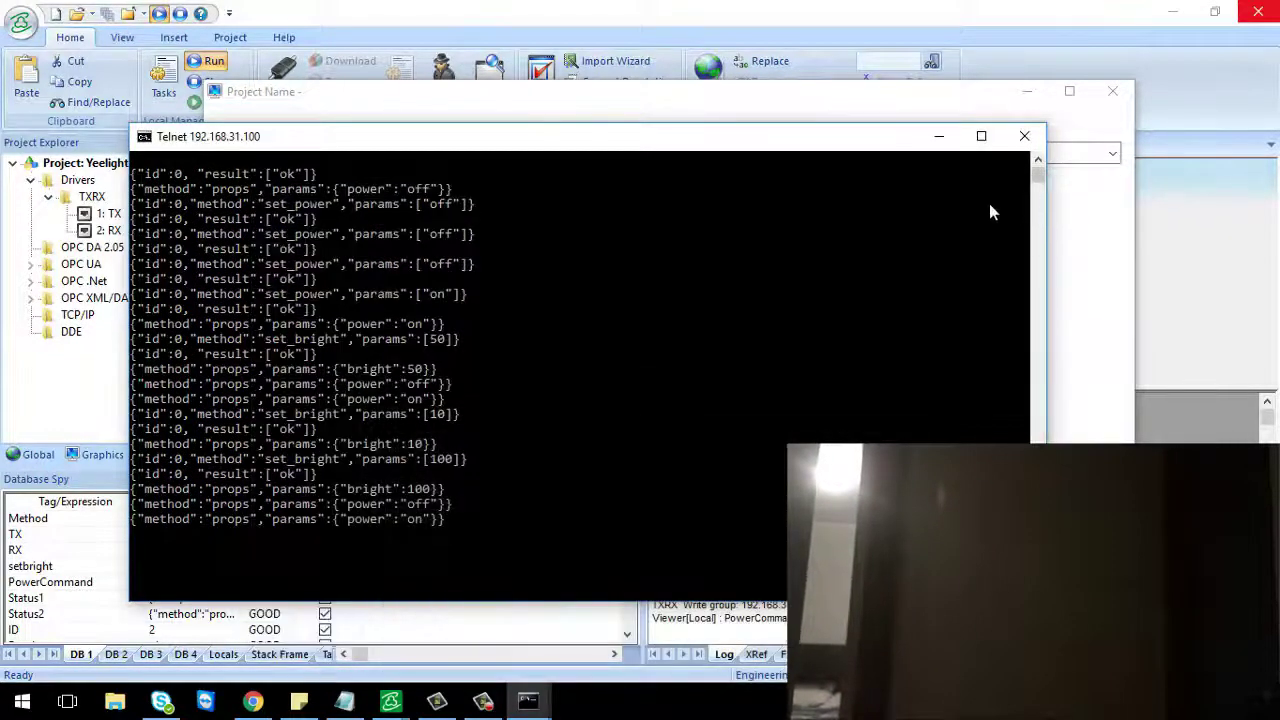
drag(642, 146, 1108, 132)
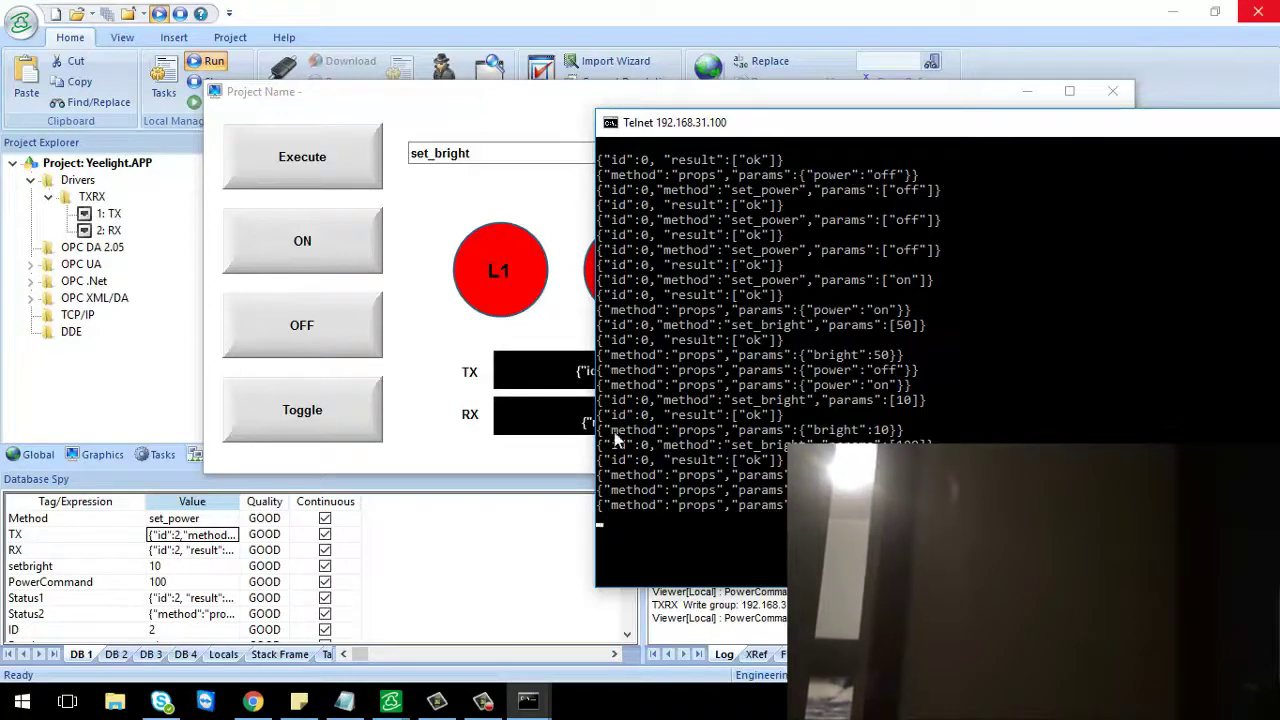
Select the bulb at 192.168.31.100 on the control screen and turn it off.
click(436, 246)
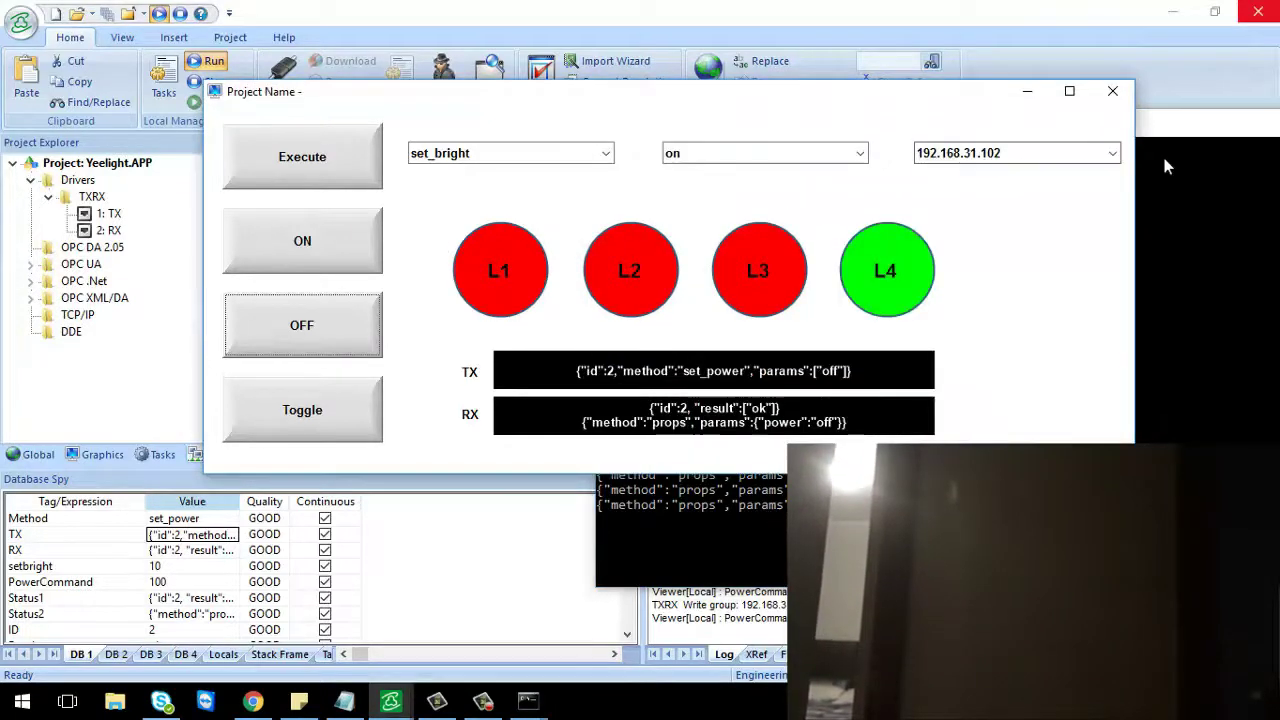
click(1111, 153)
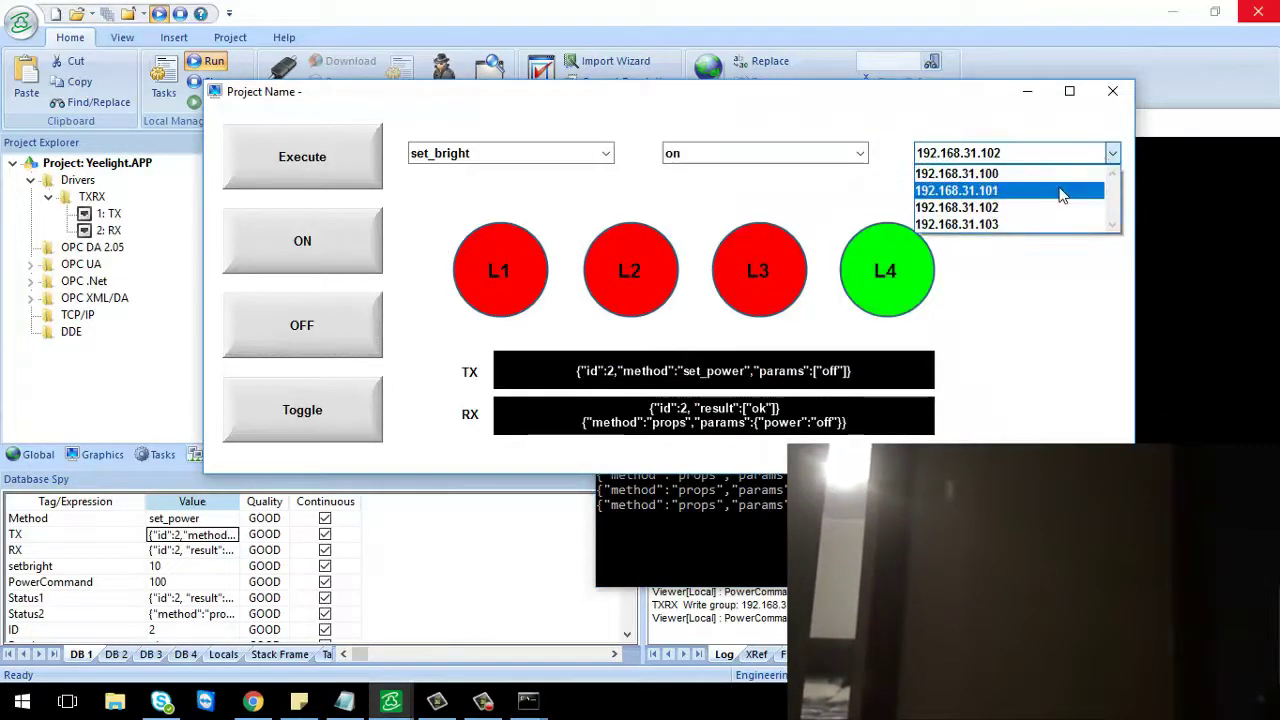
click(1050, 179)
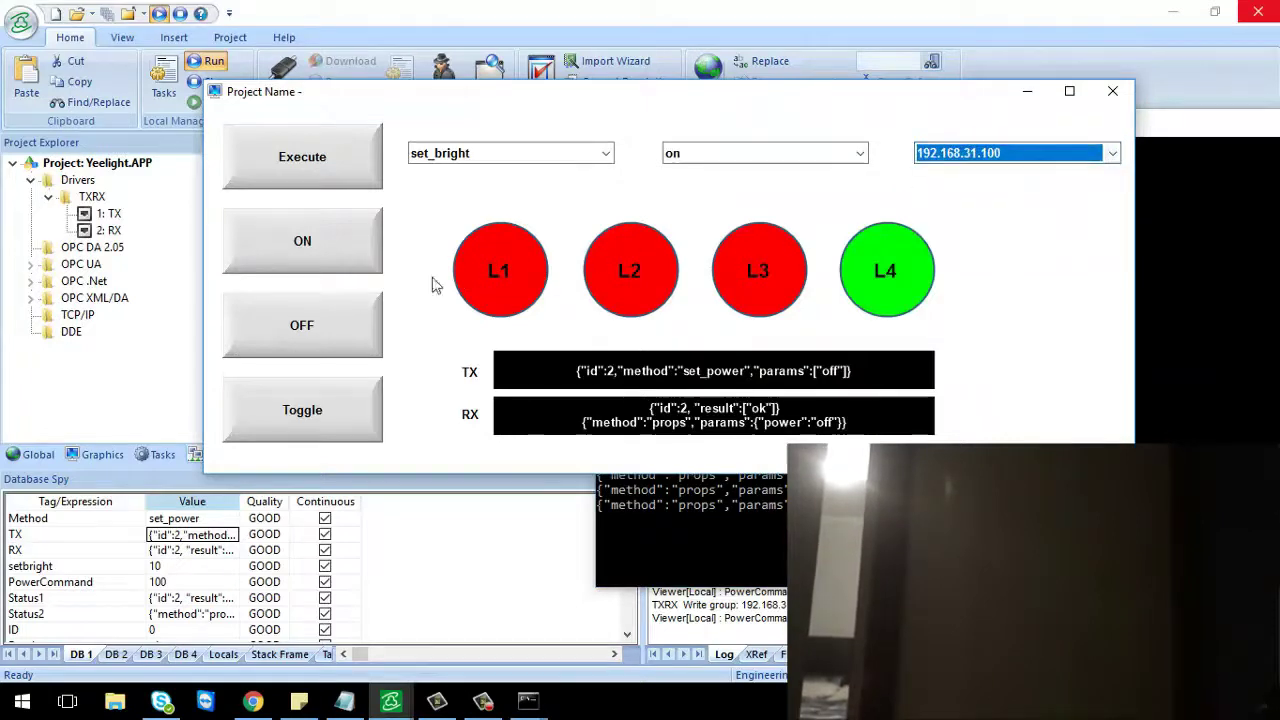
click(281, 328)
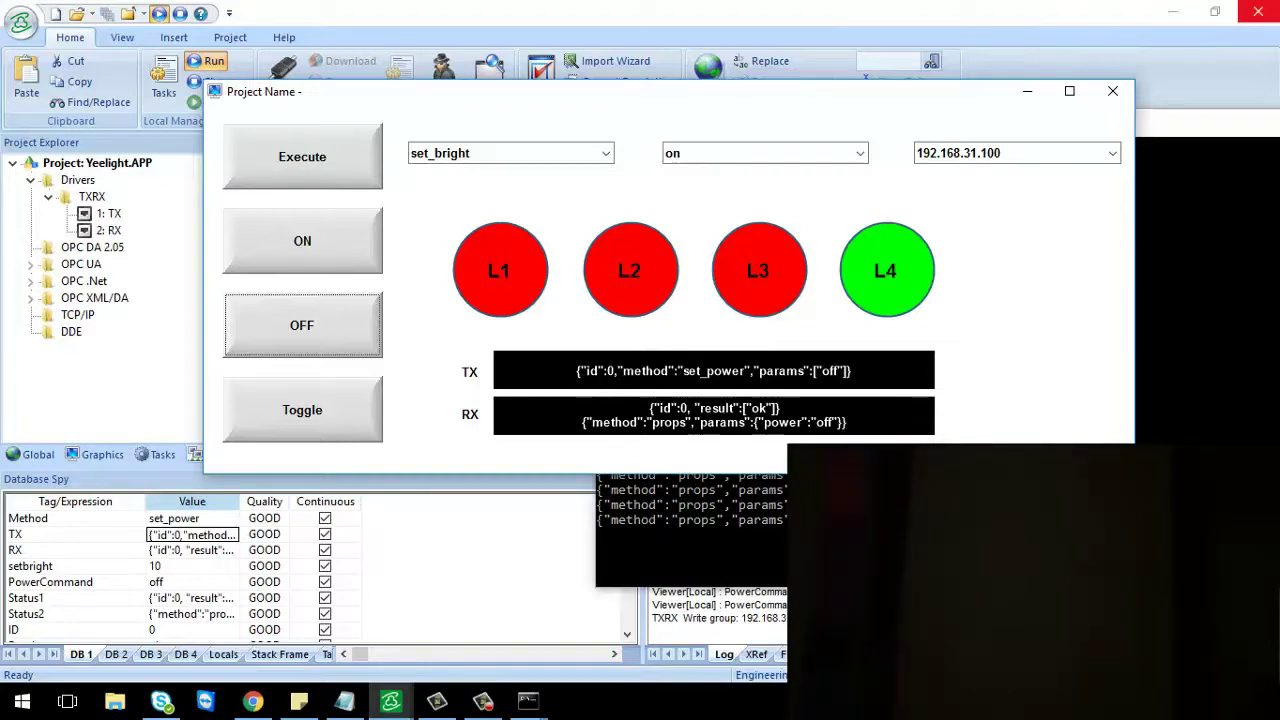
Check the Telnet session for the power notification, and turn the bulb at 192.168.31.100 back on from the control screen.
key(alt+Tab)
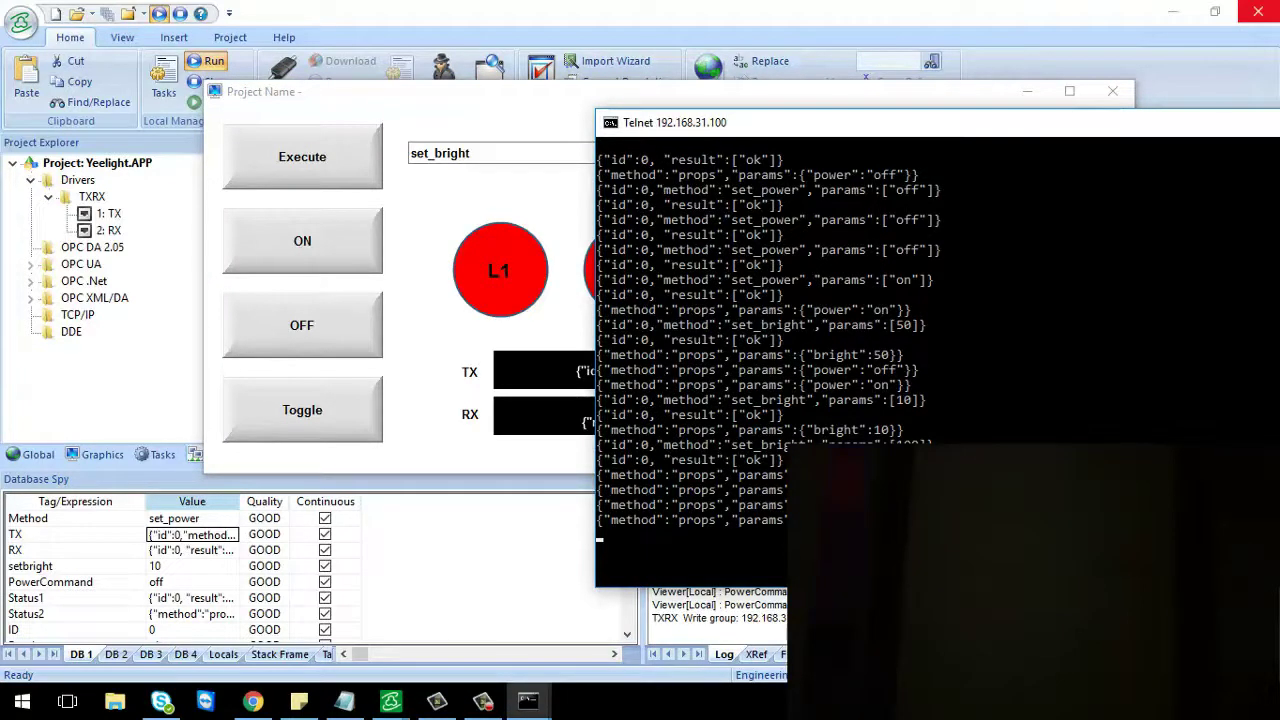
click(440, 401)
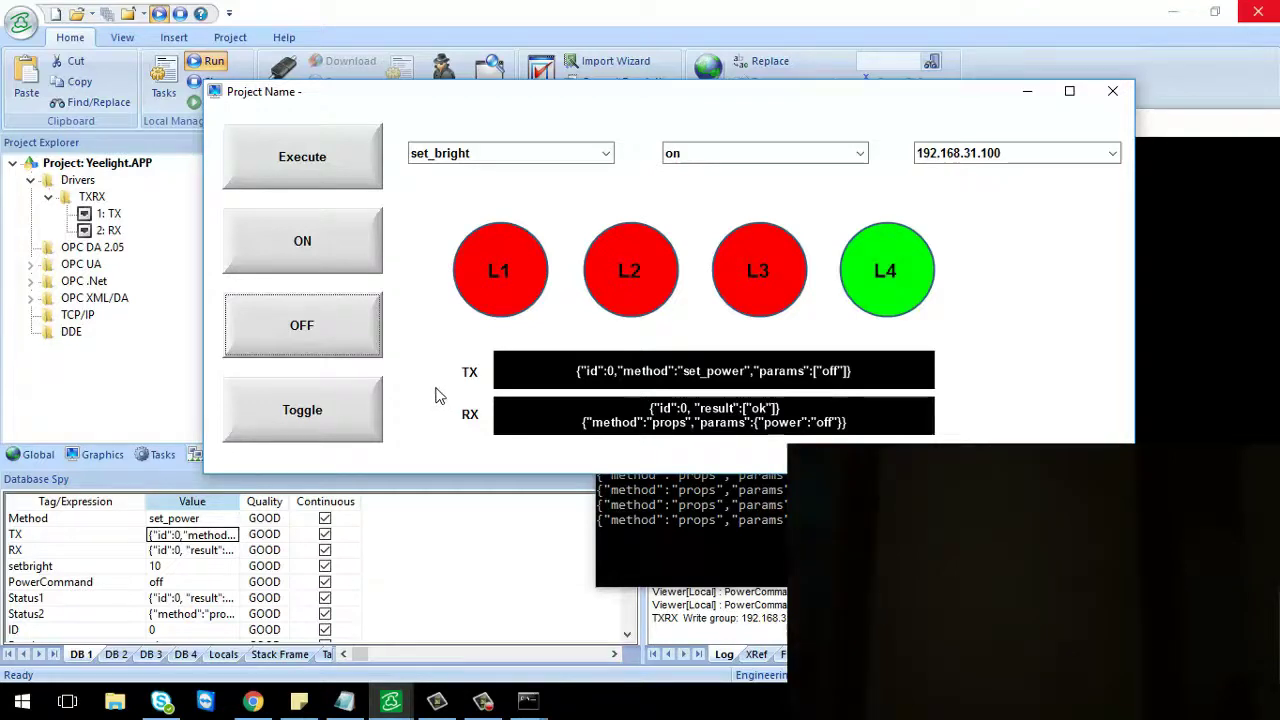
click(332, 241)
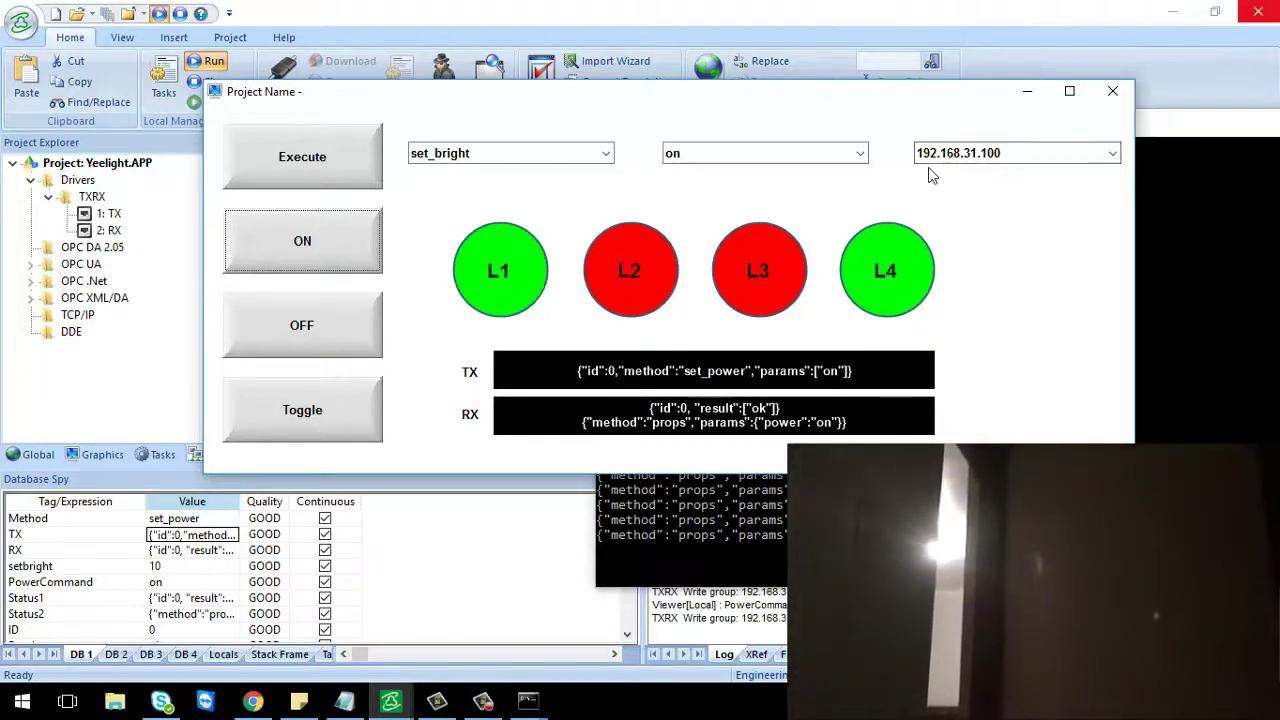
Choose the set_bright method for the bulb at 192.168.31.100 and lower its brightness to 10.
click(604, 153)
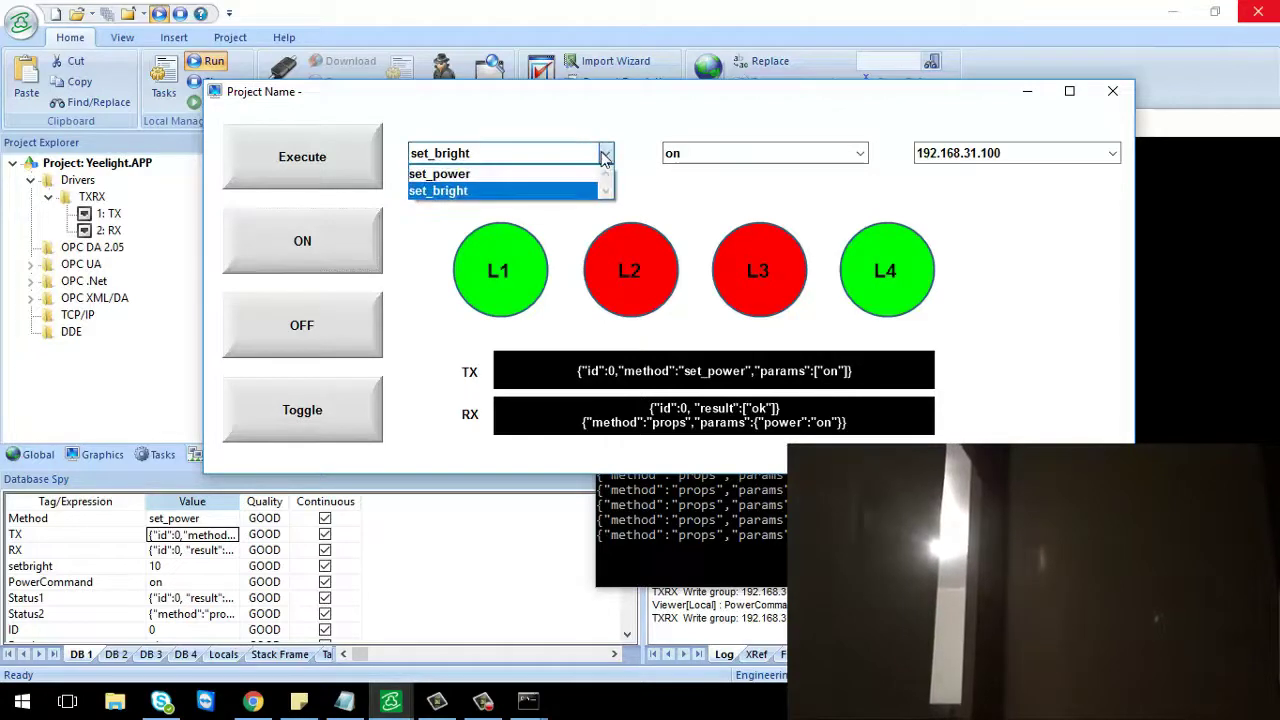
click(603, 155)
click(604, 154)
click(571, 173)
click(586, 155)
click(578, 191)
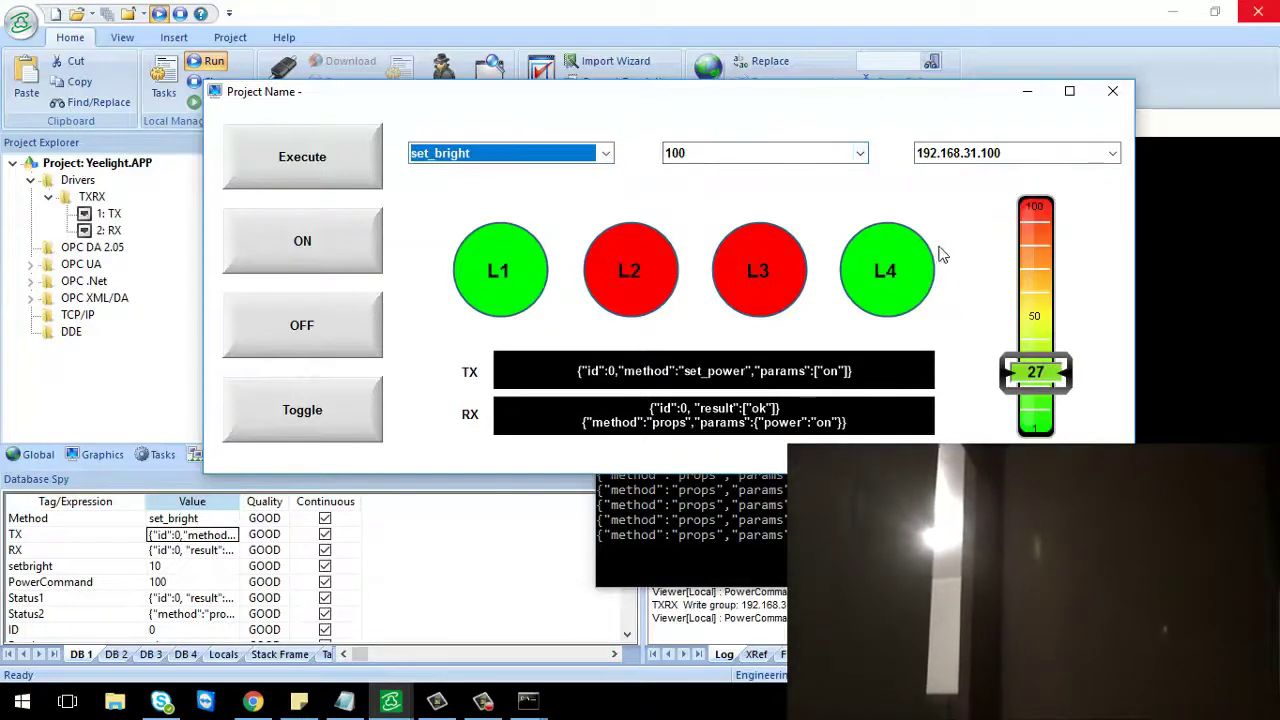
drag(1036, 378, 1046, 420)
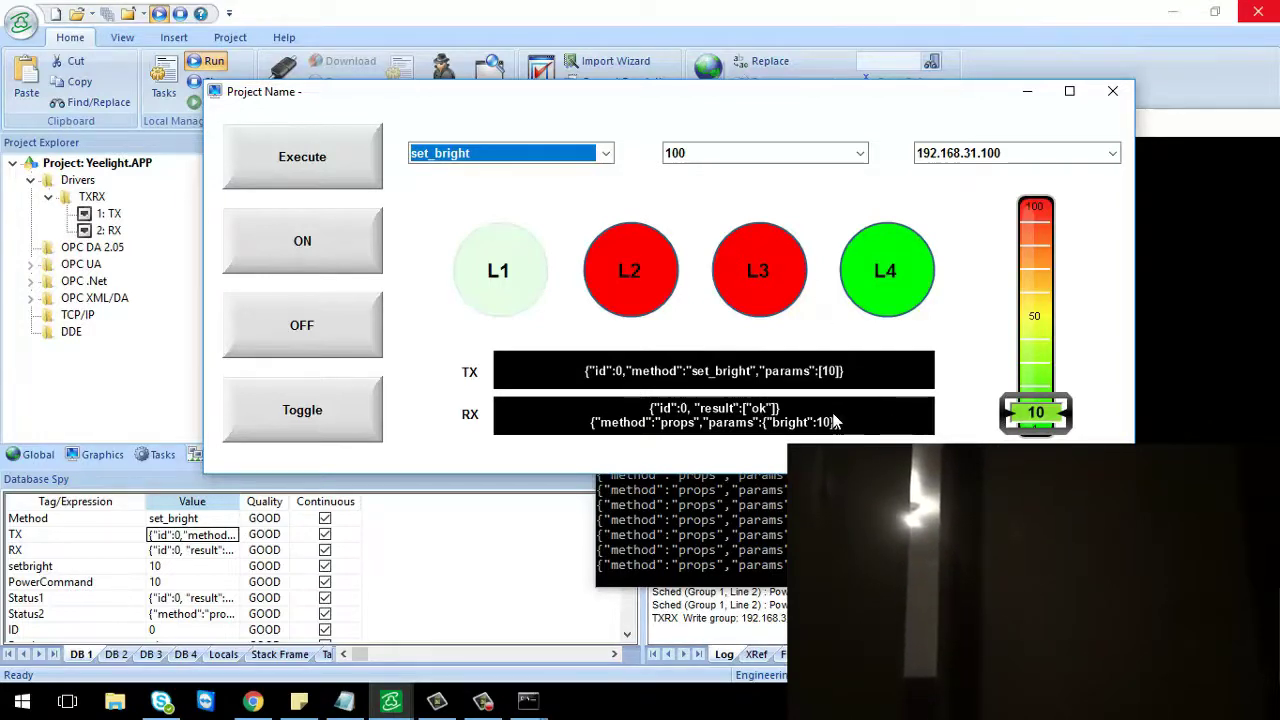
Raise the brightness of the bulb at 192.168.31.100 to 100, reduce it to 94 and return it to 100.
drag(1025, 425, 943, 114)
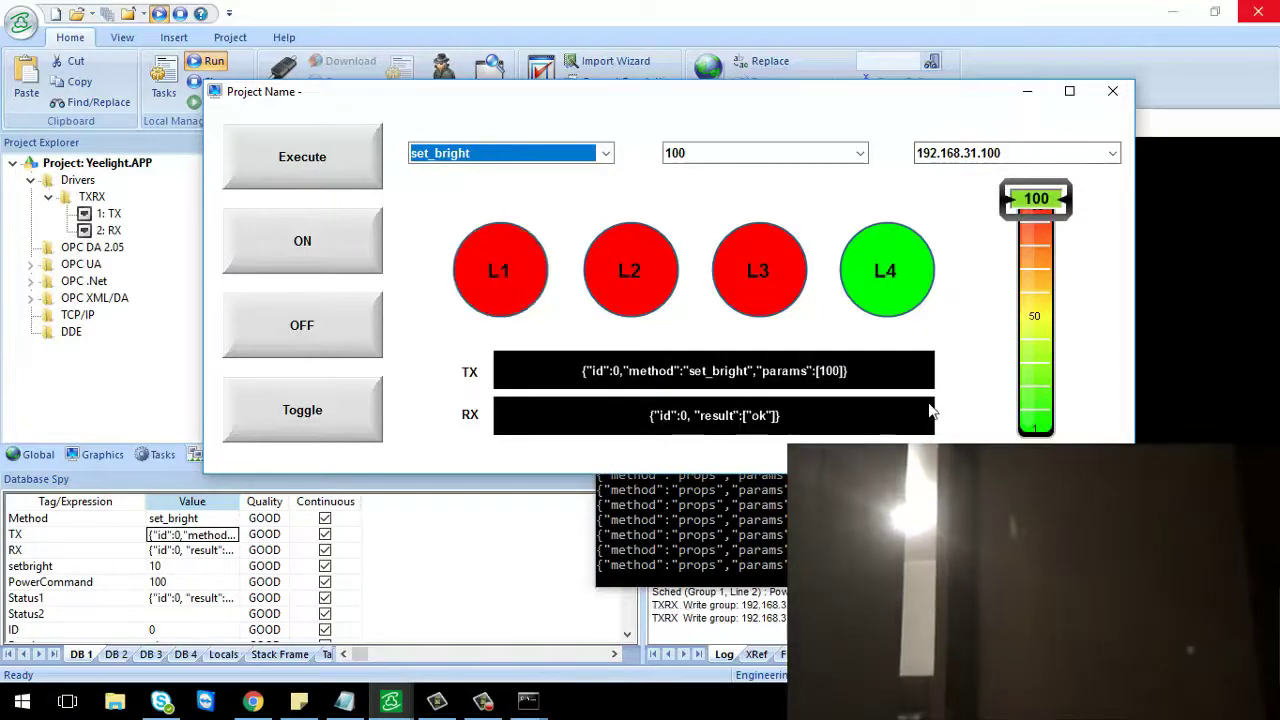
drag(1033, 228, 1057, 240)
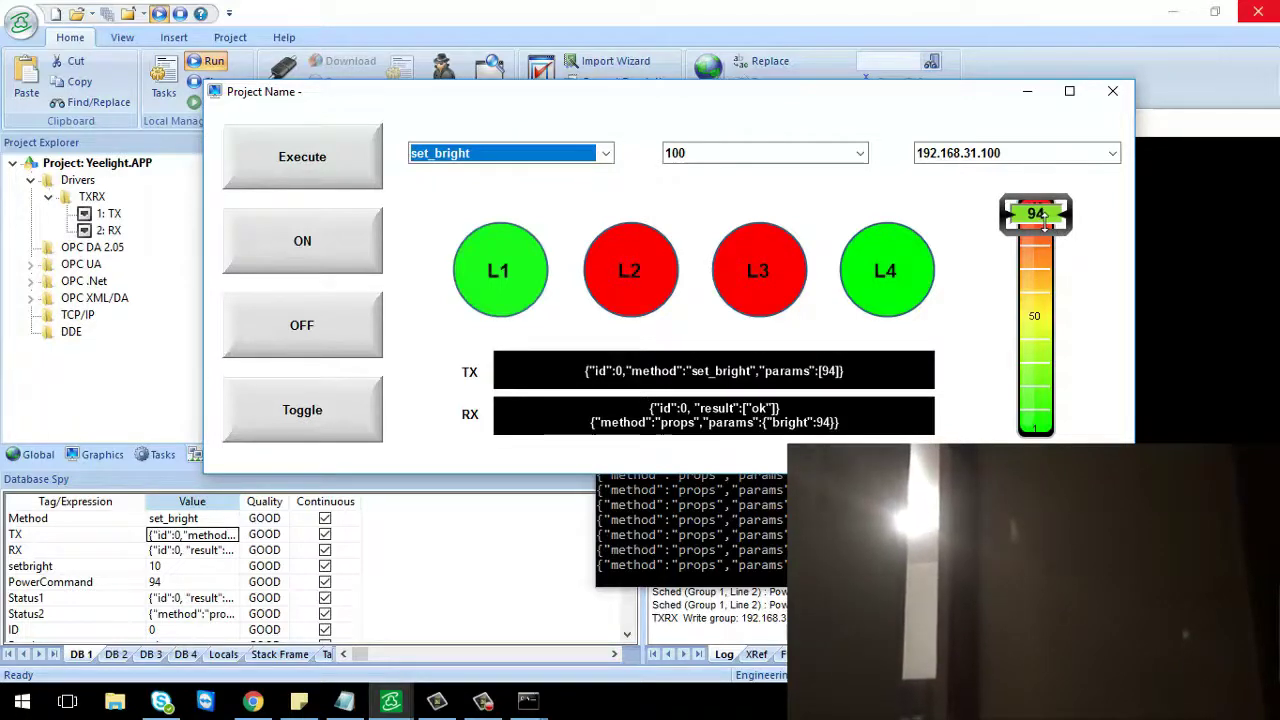
drag(1043, 224, 1040, 203)
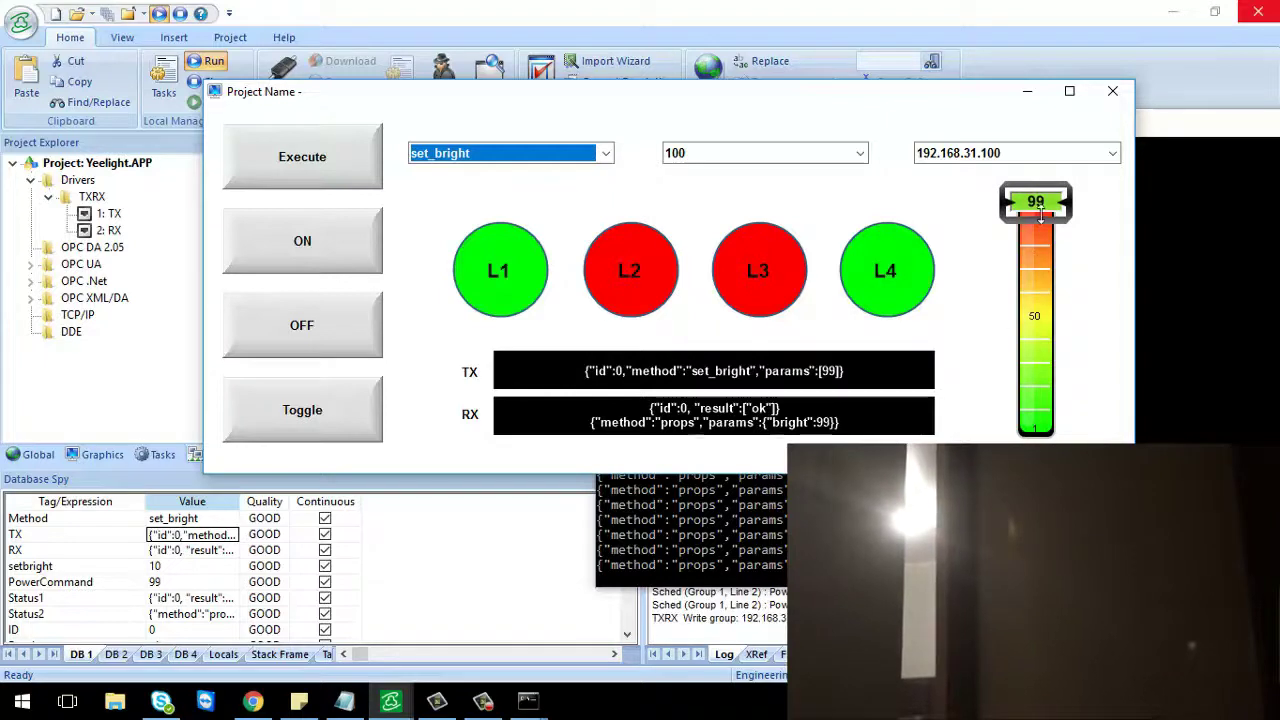
key(Up)
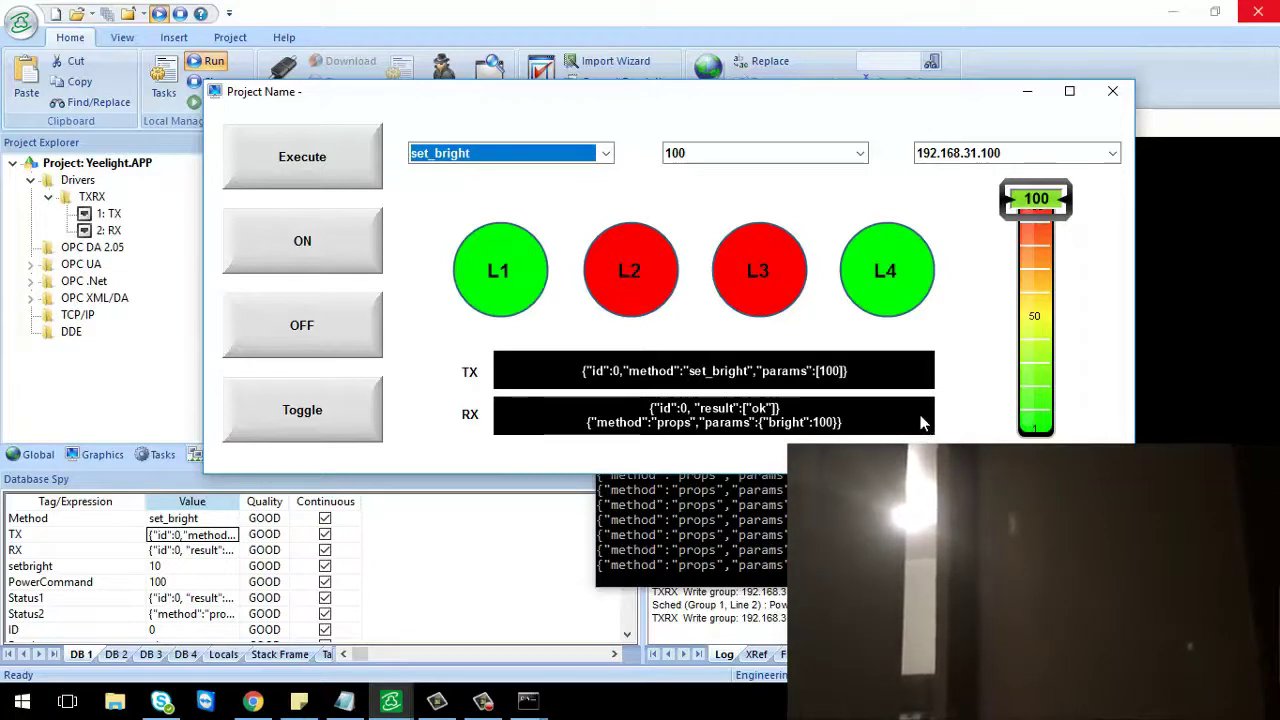
Toggle the power of the bulb at 192.168.31.100 repeatedly, six times in total.
click(308, 434)
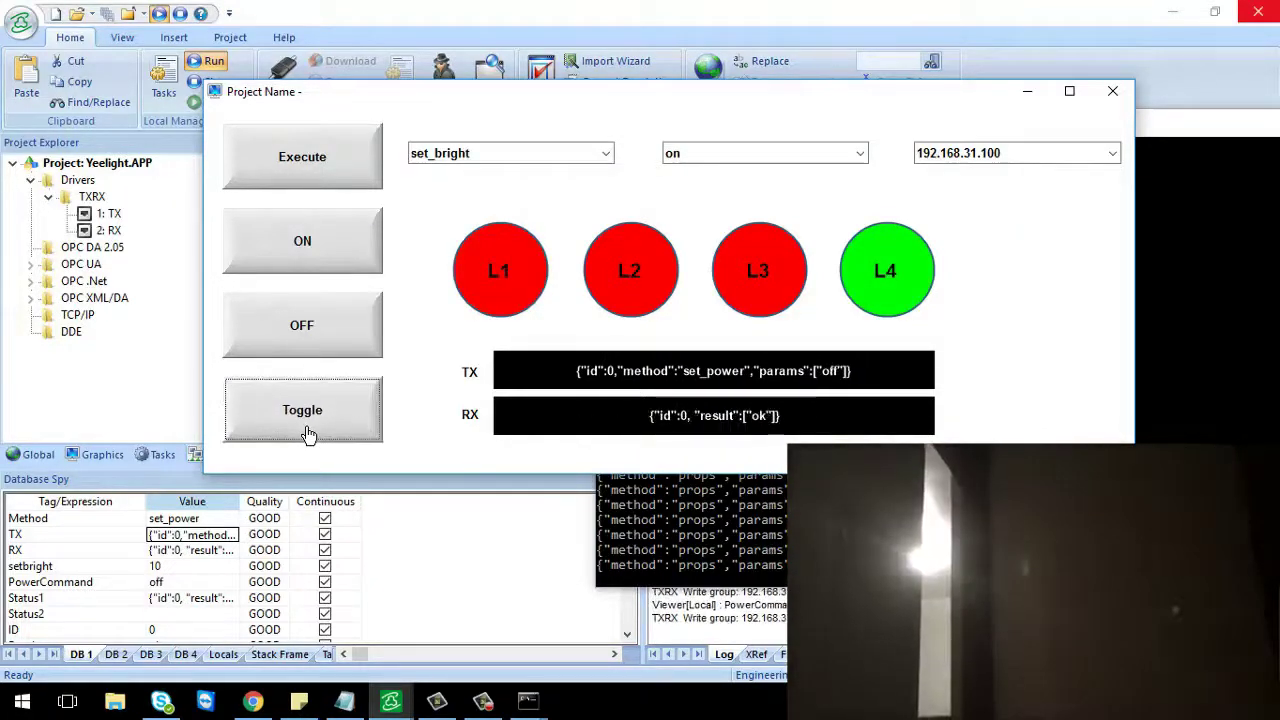
click(308, 434)
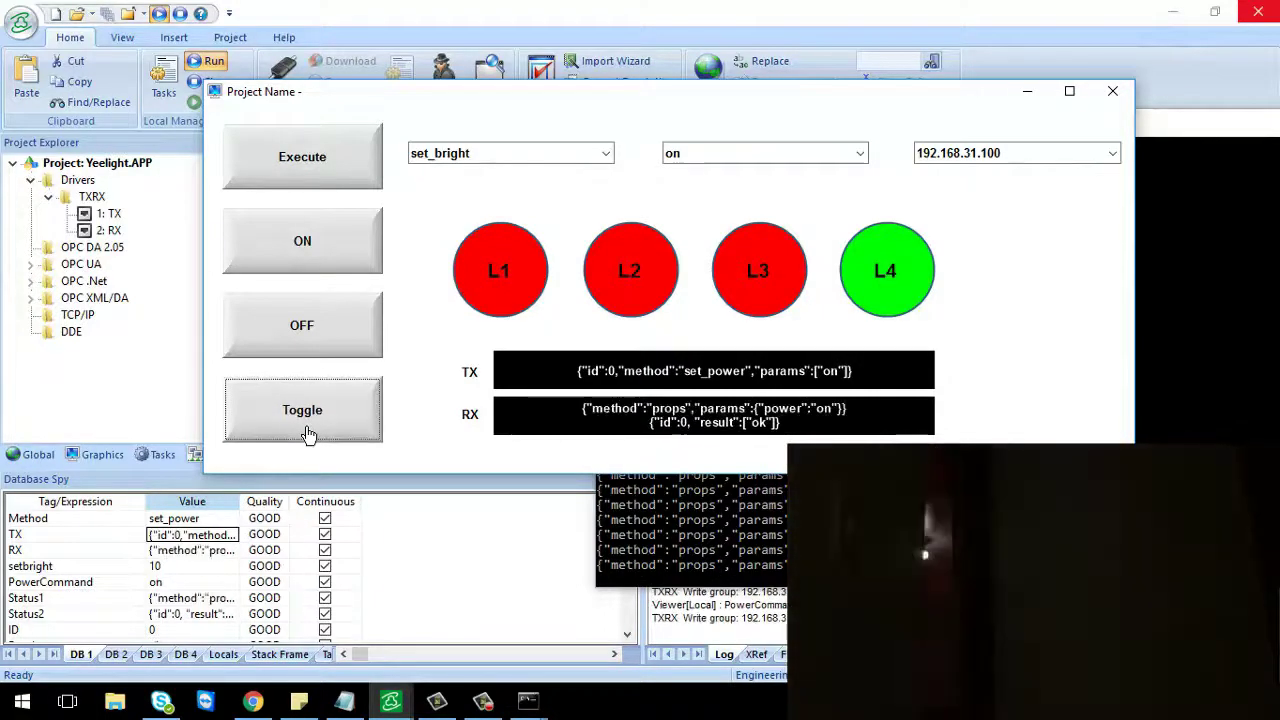
click(308, 434)
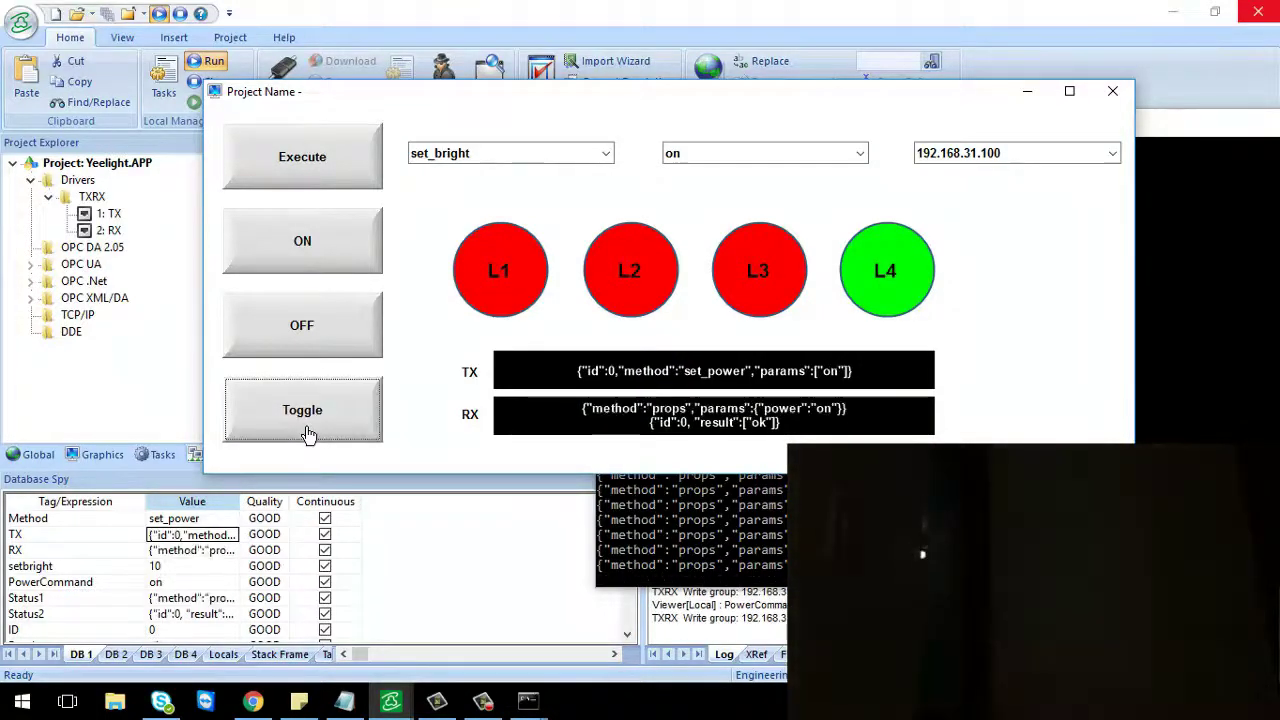
click(308, 434)
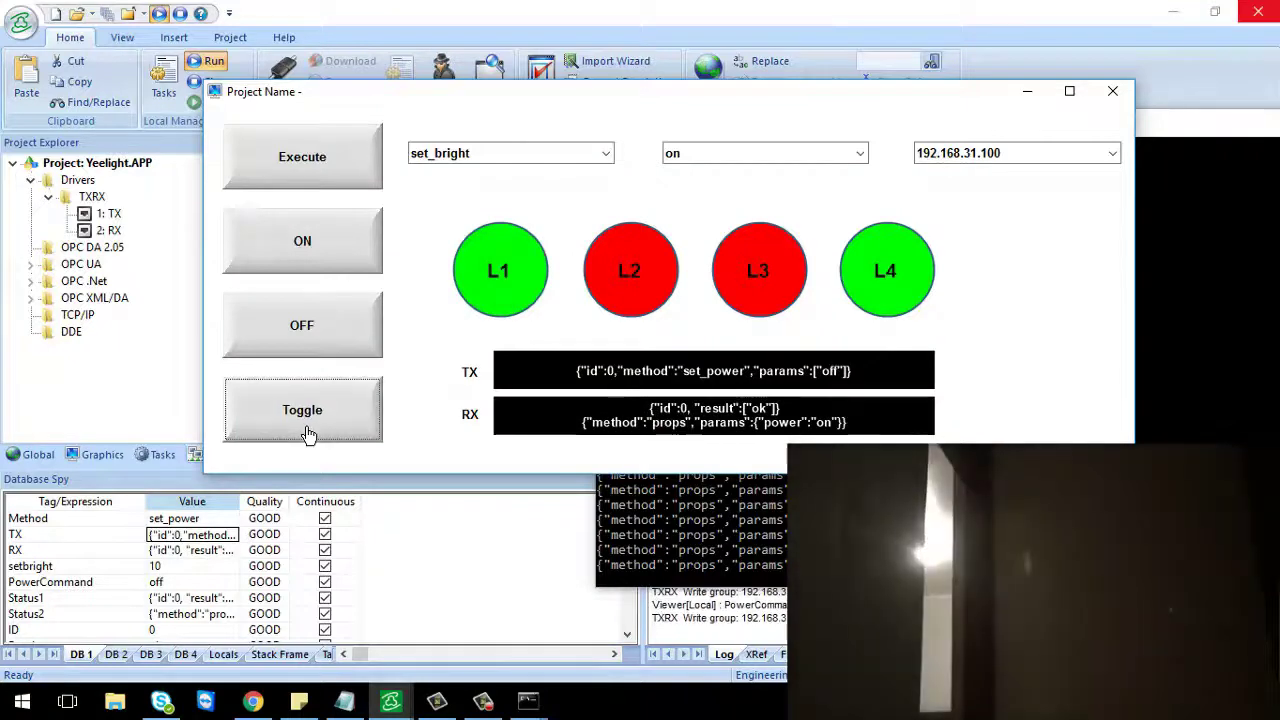
click(308, 434)
click(308, 434)
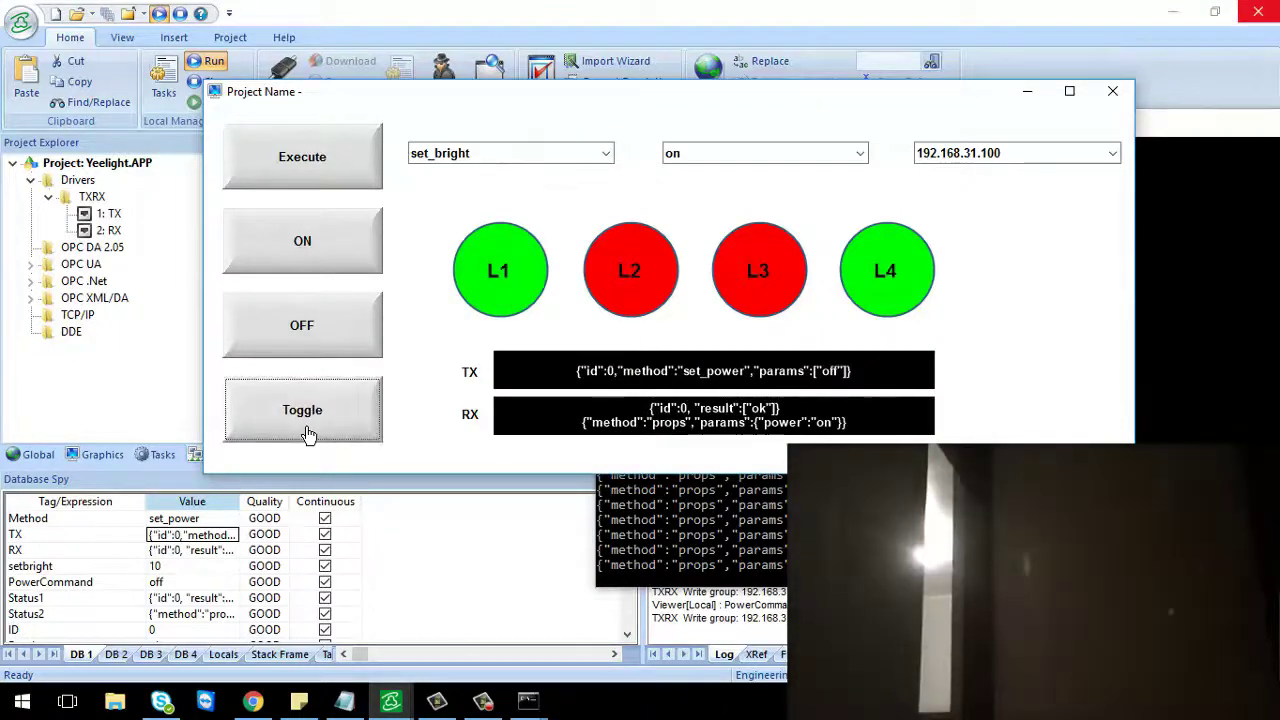
Toggle the power of the bulb at 192.168.31.100 twelve more times, and bring the RX driver sheet back to the front.
click(308, 434)
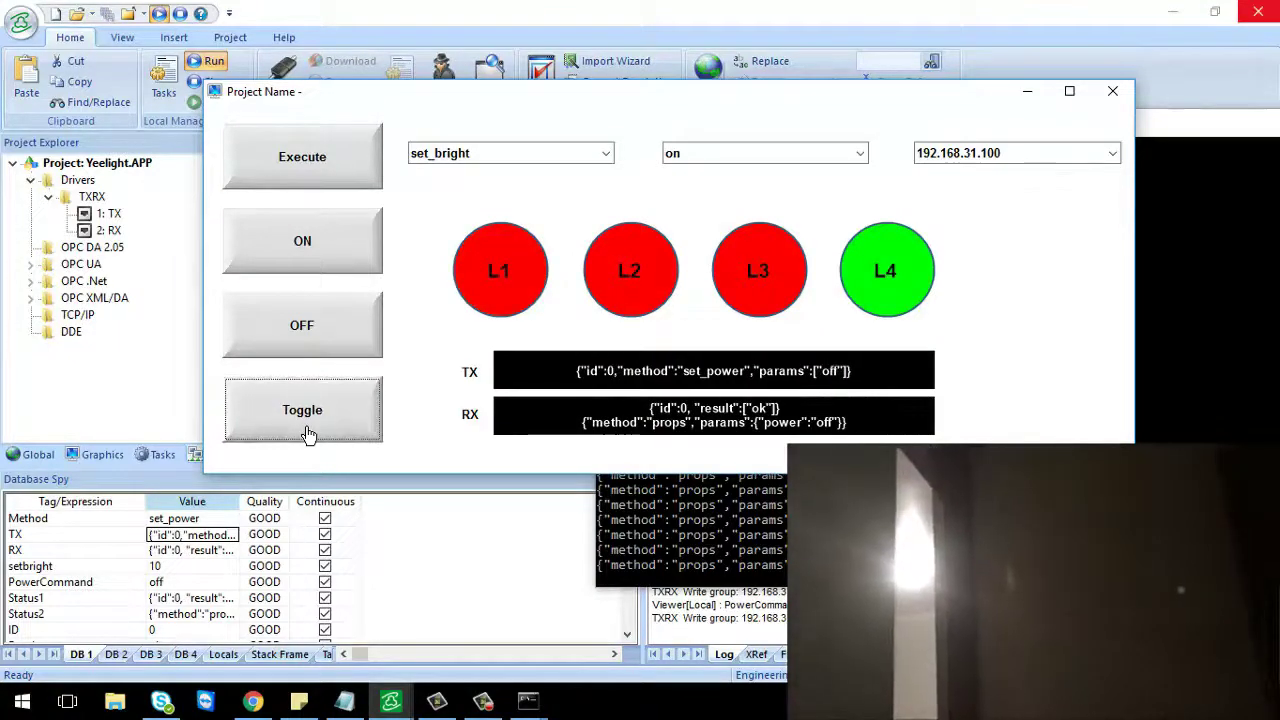
click(308, 434)
click(308, 434)
click(308, 434)
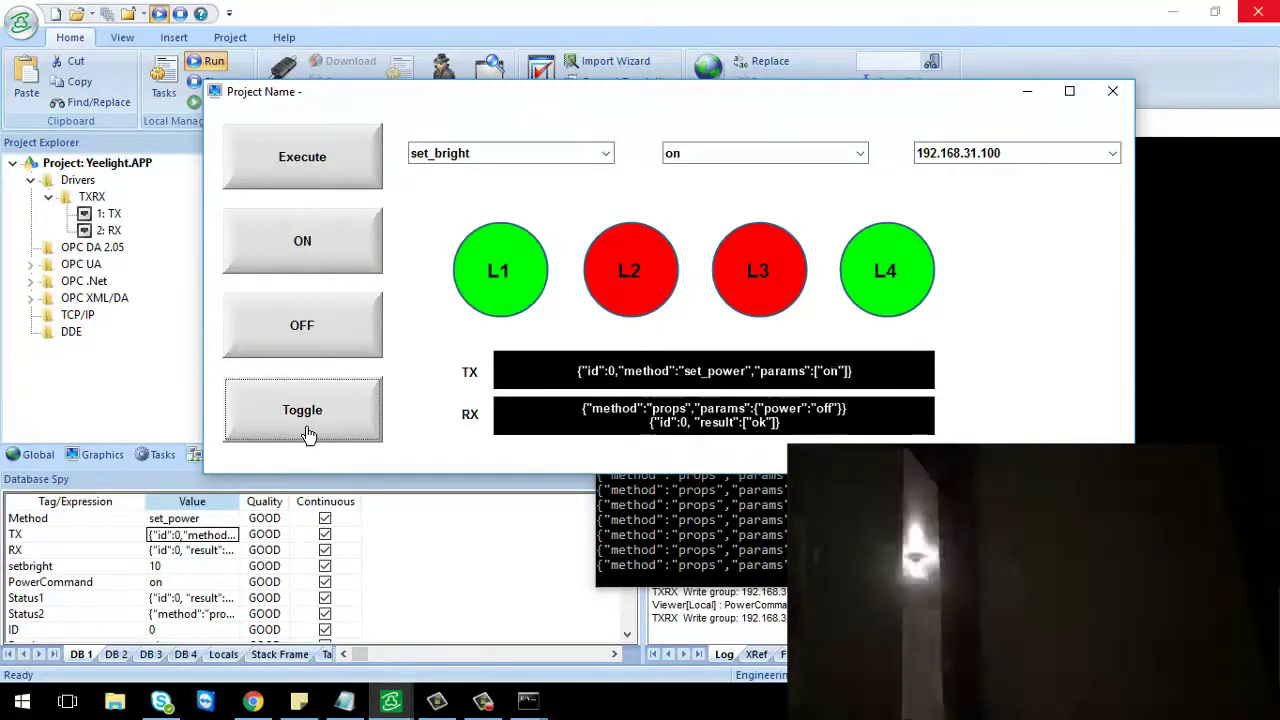
click(308, 434)
click(308, 434)
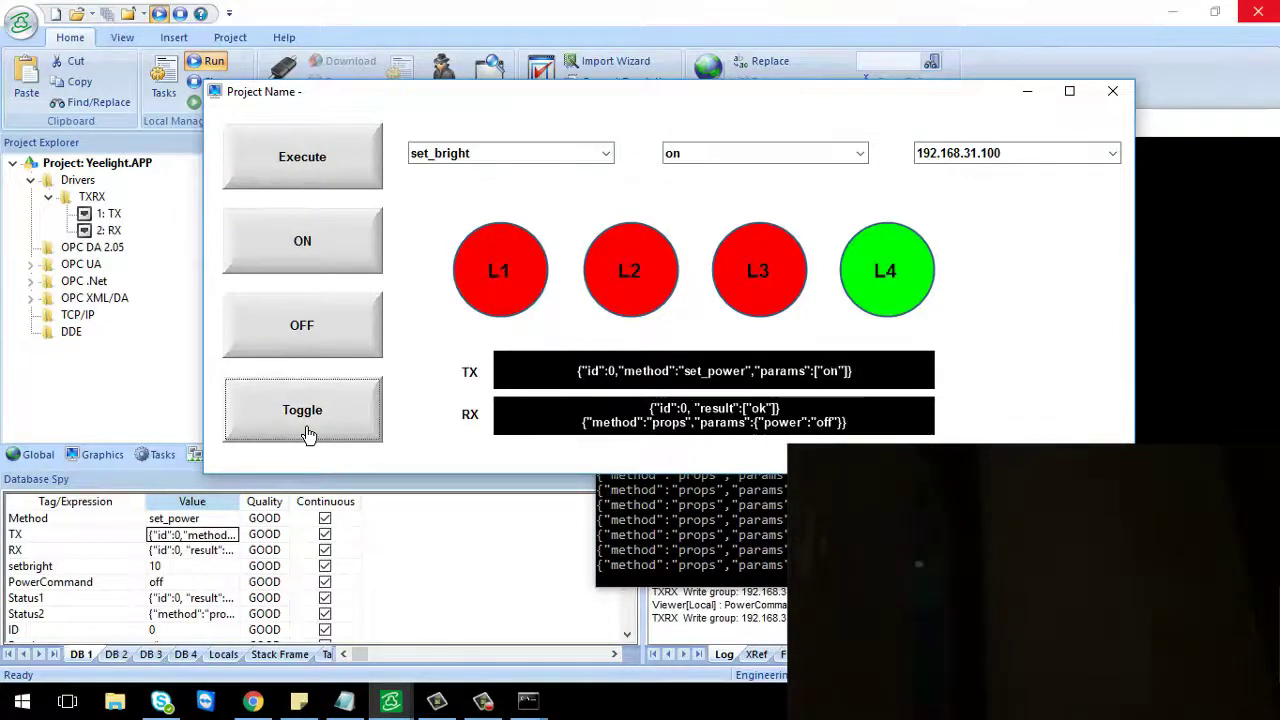
click(308, 434)
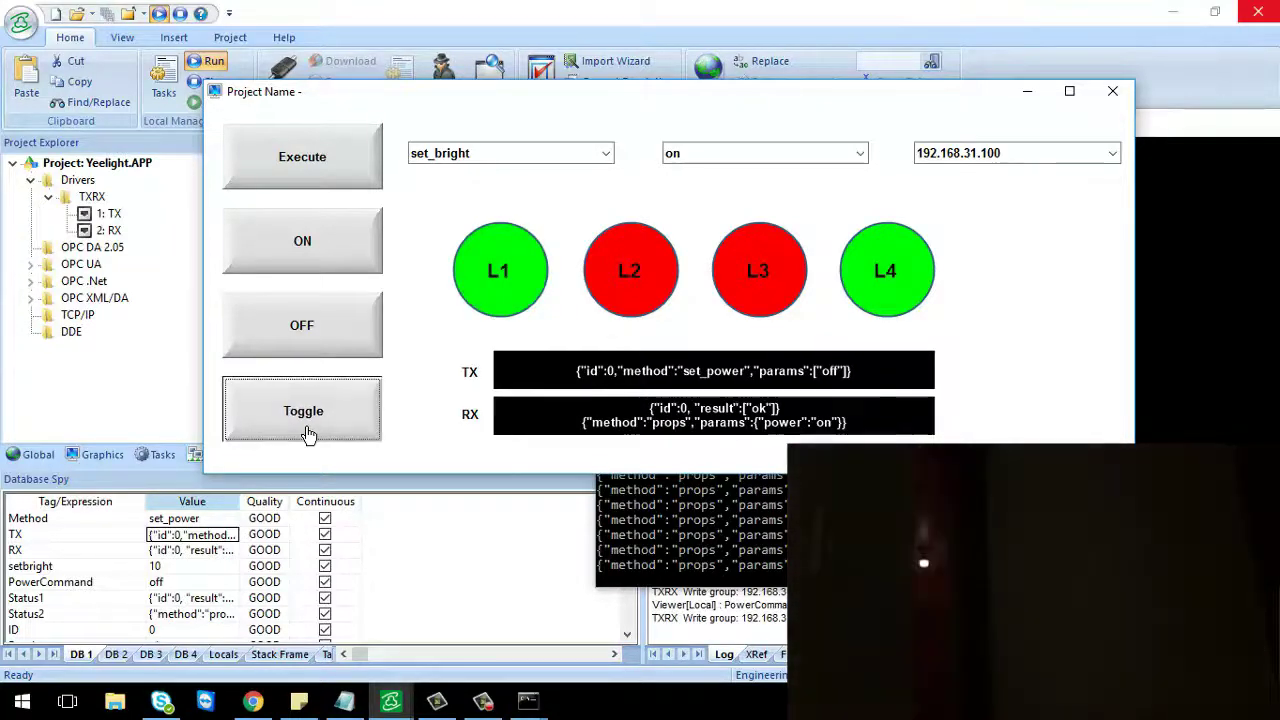
click(308, 434)
click(308, 434)
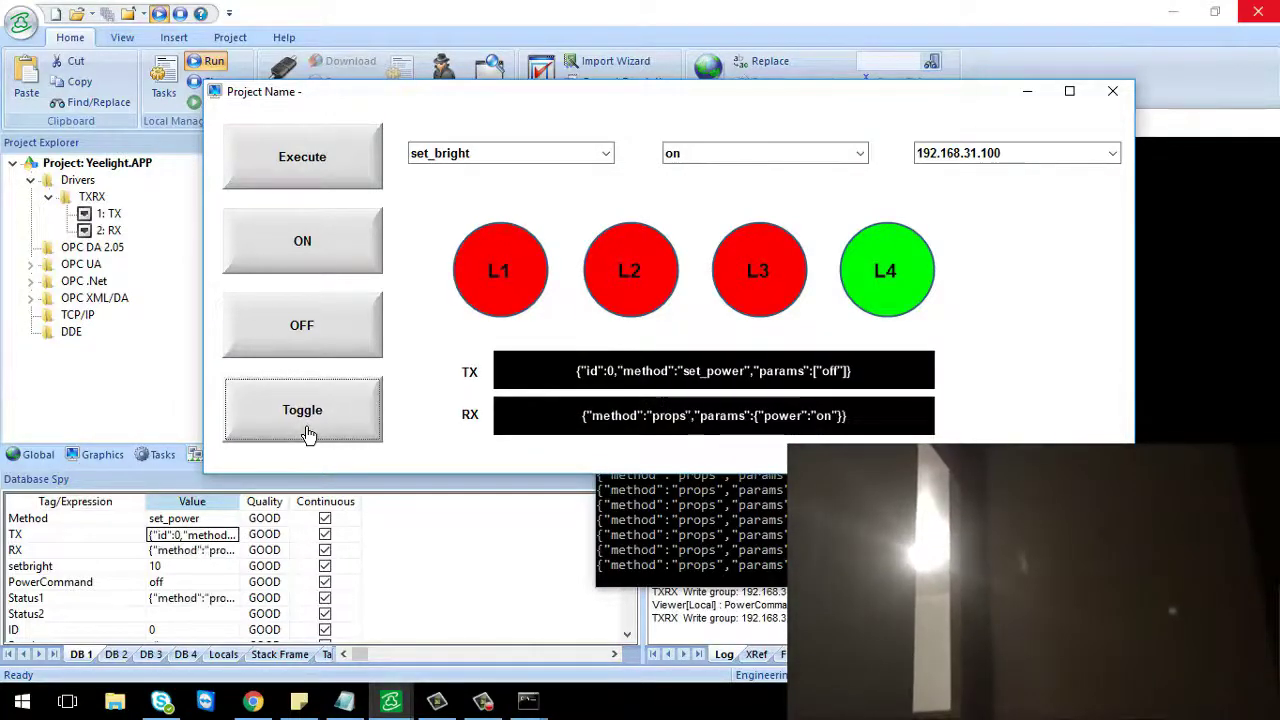
click(308, 434)
click(308, 434)
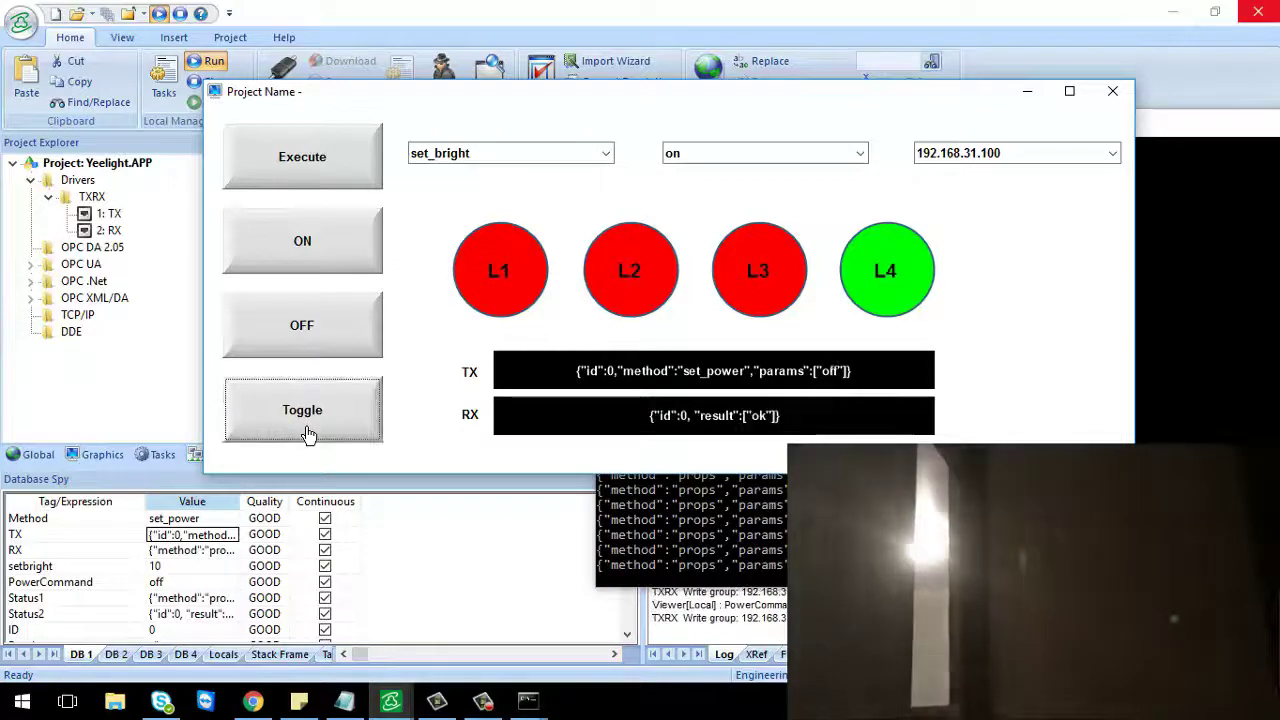
click(308, 434)
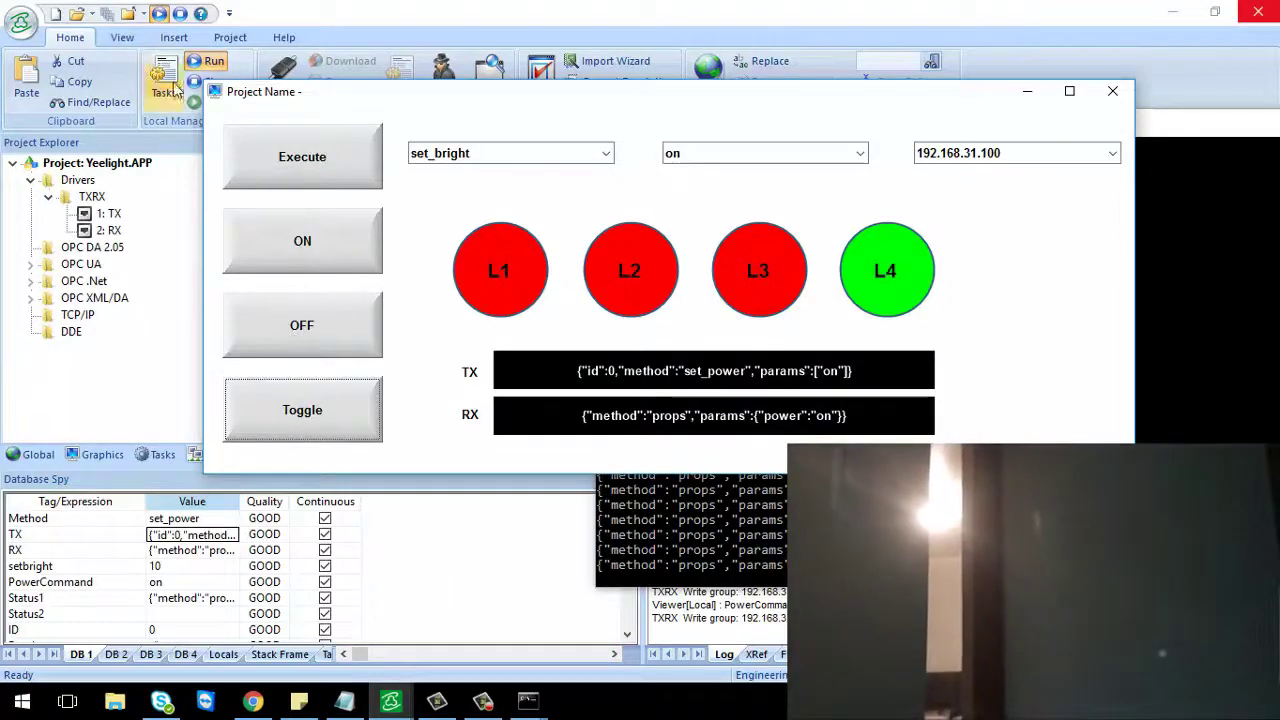
double_click(187, 231)
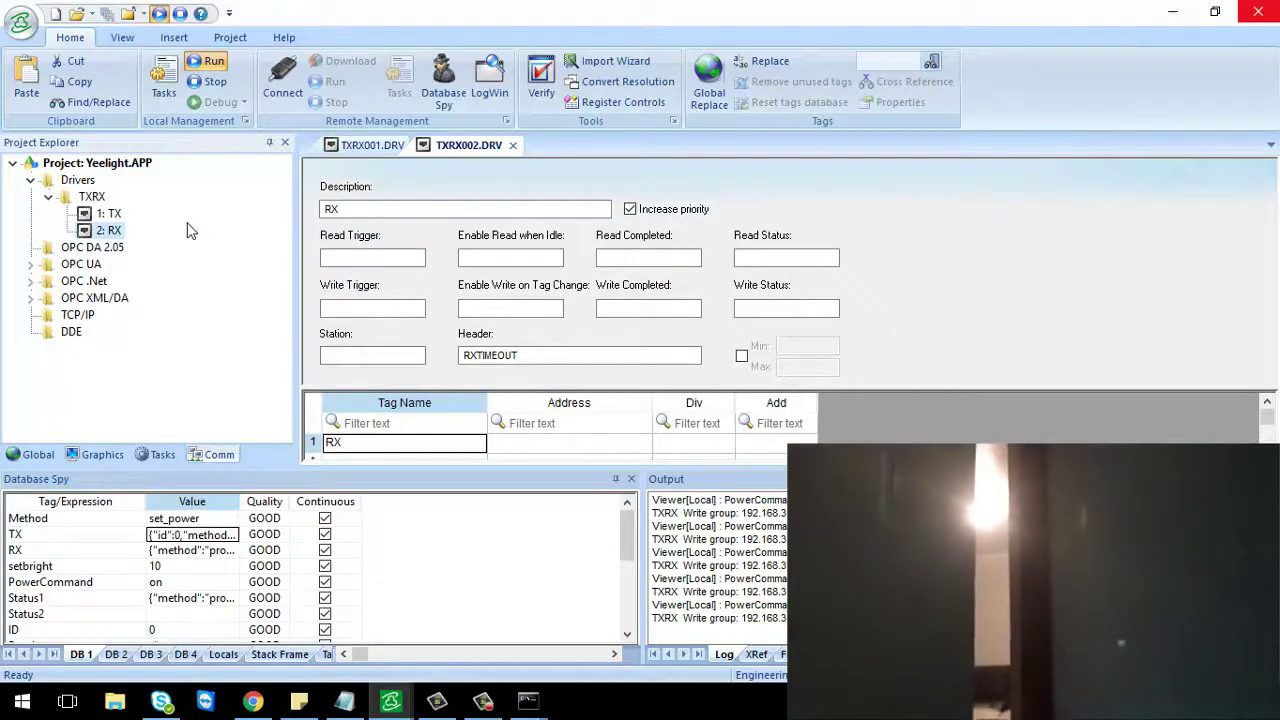
Switch to Chrome and search the web for "yeelight commands" in a new tab.
click(258, 703)
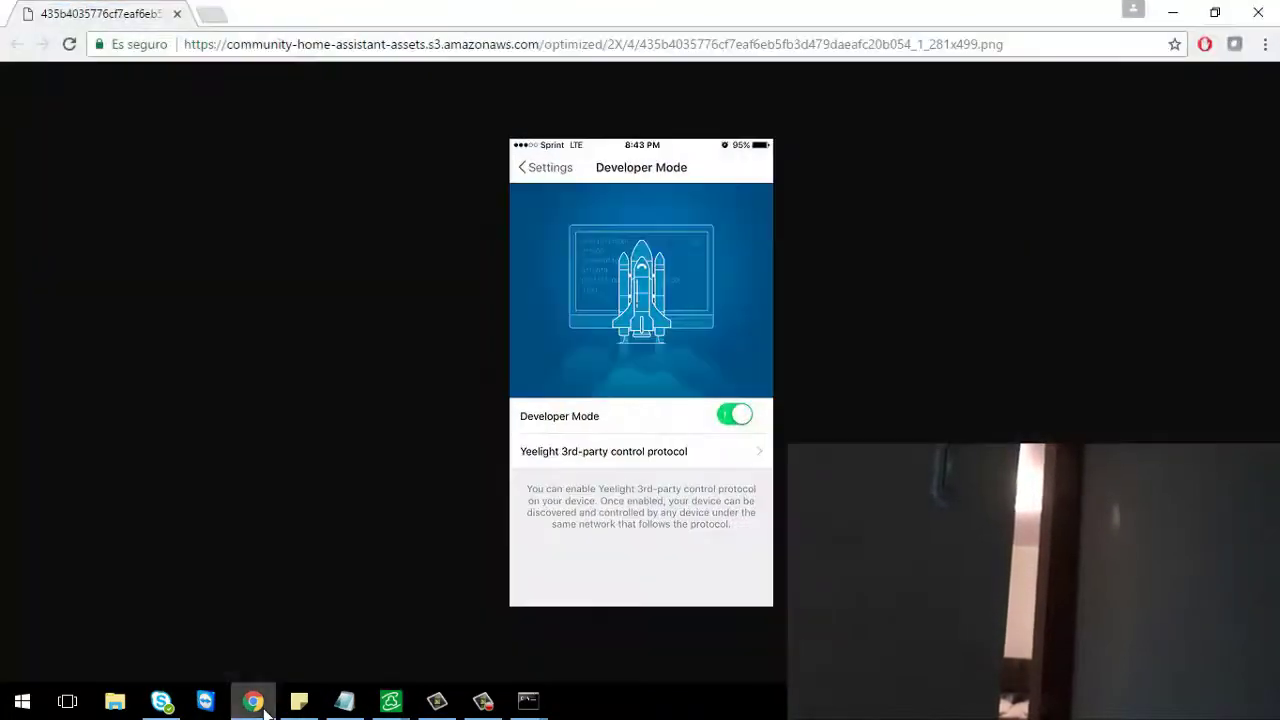
click(212, 11)
text(yeeli)
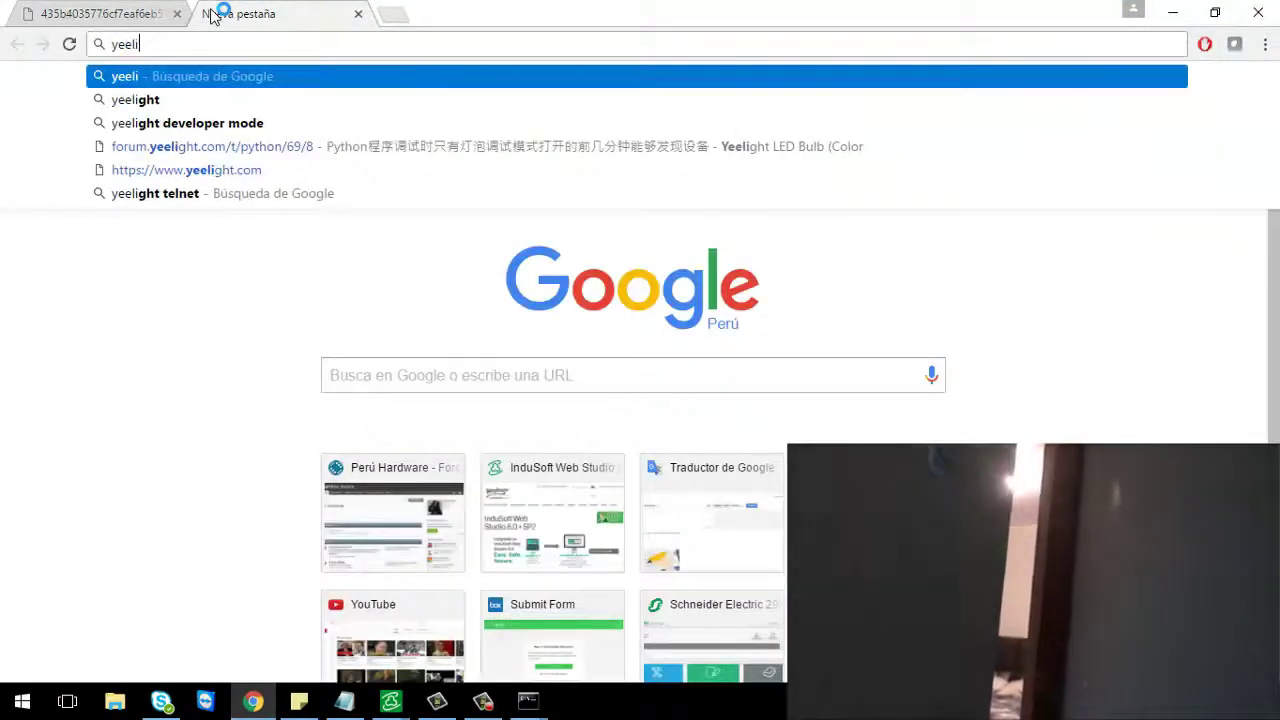
text(ght co)
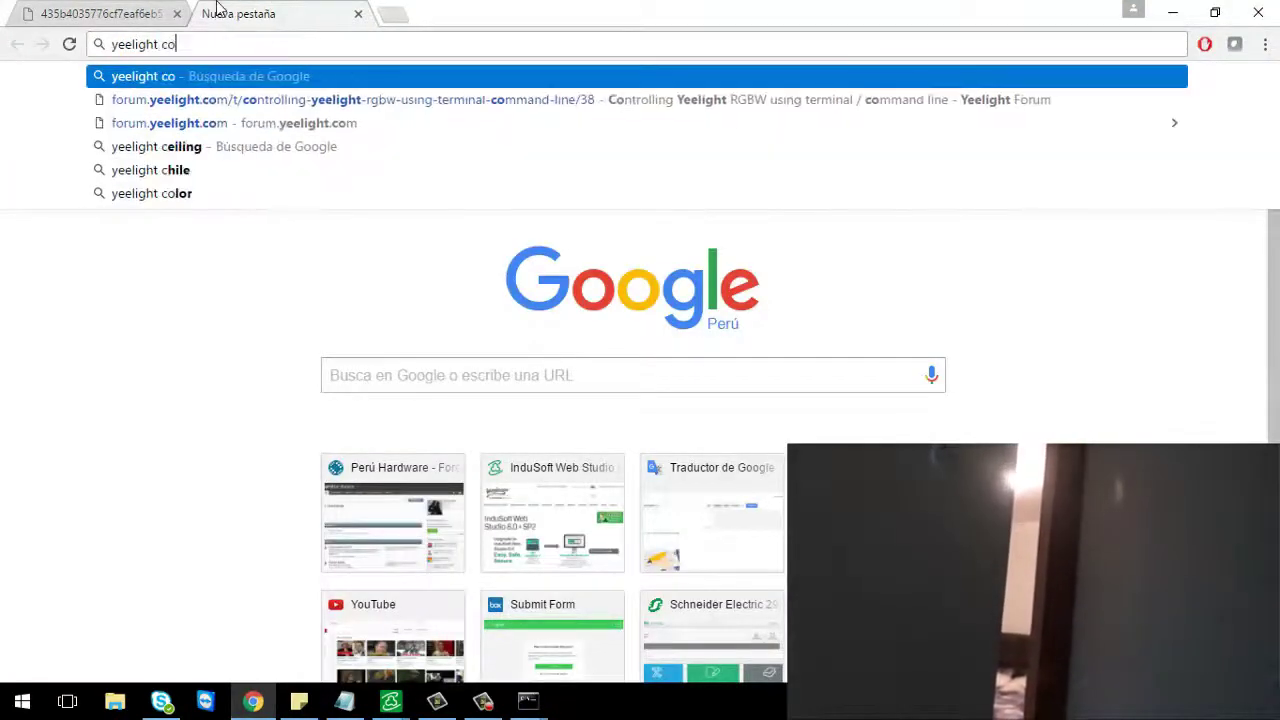
text(mmands)
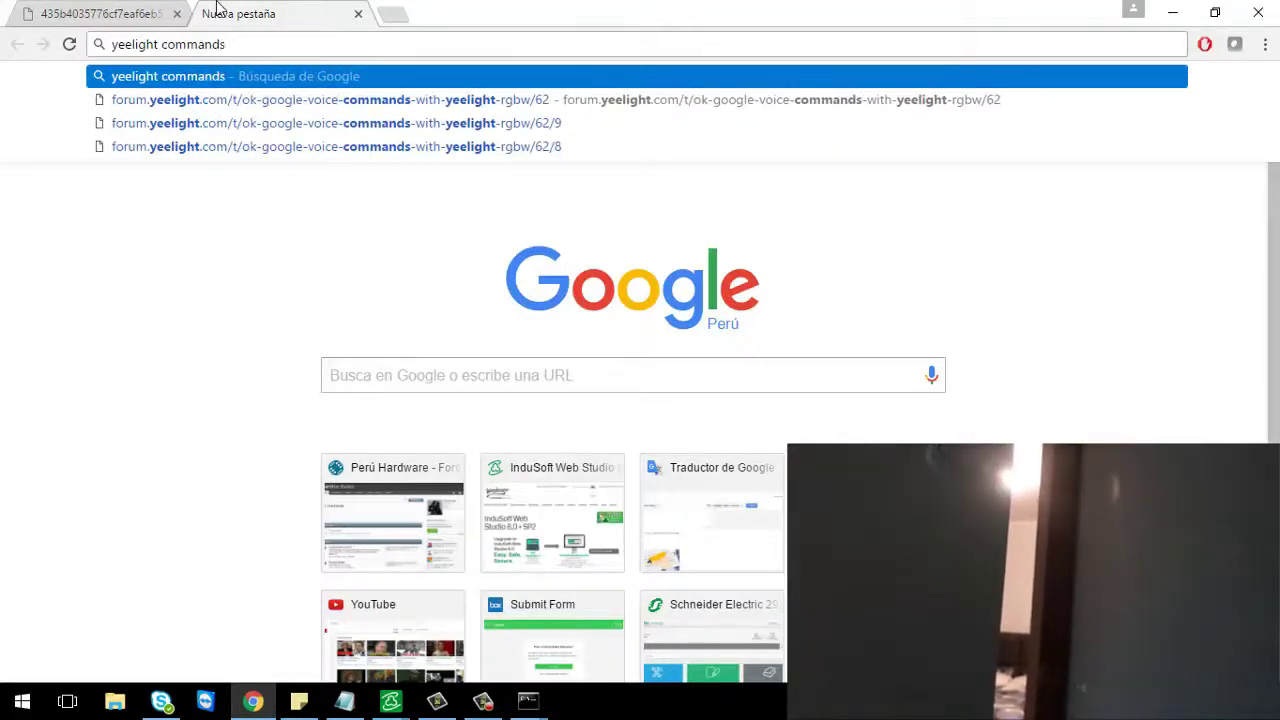
key(Return)
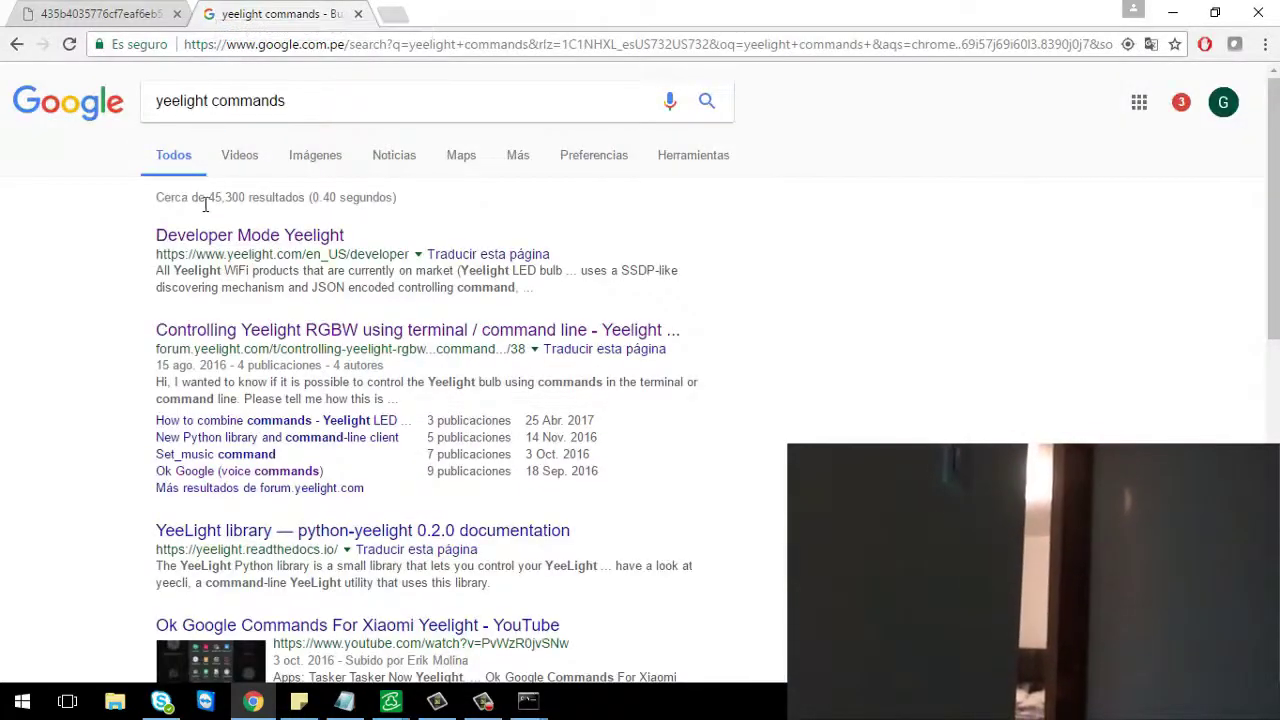
Open the forum thread on controlling Yeelight RGBW from the command line and go on to the Yeelight_Inter-Operation_Spec.pdf document.
click(235, 335)
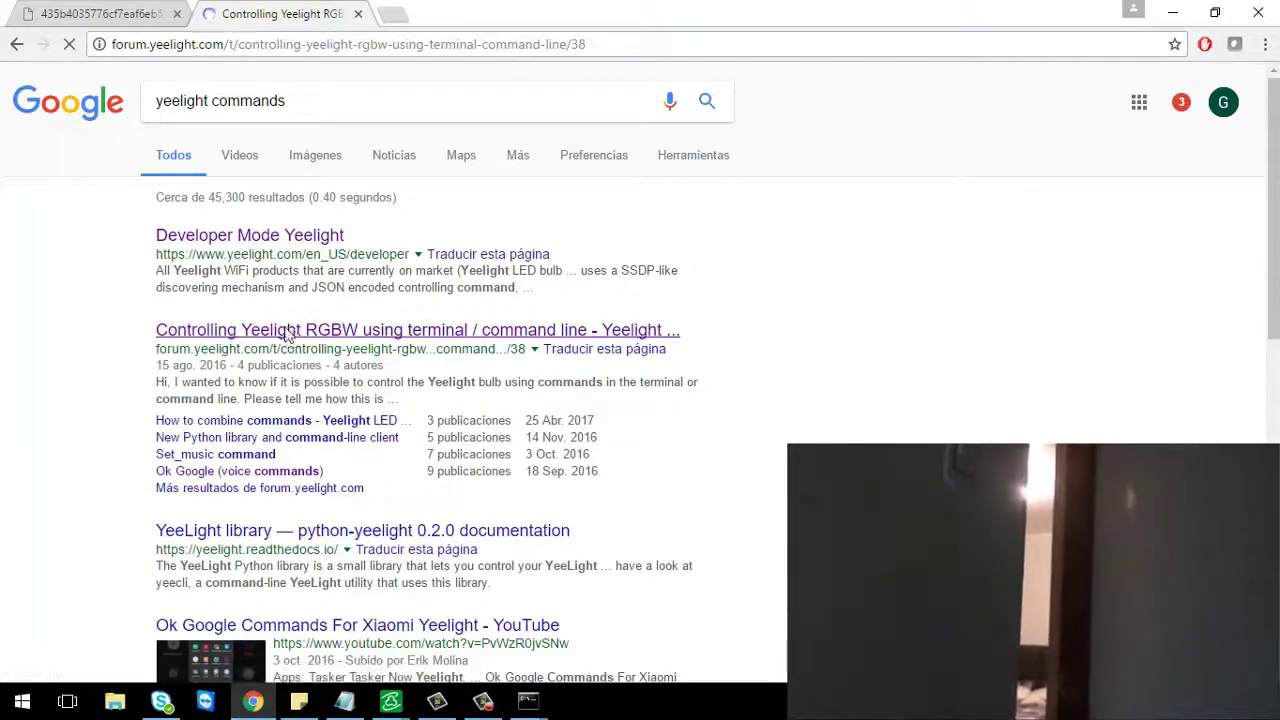
scroll(307, 333, down, 3)
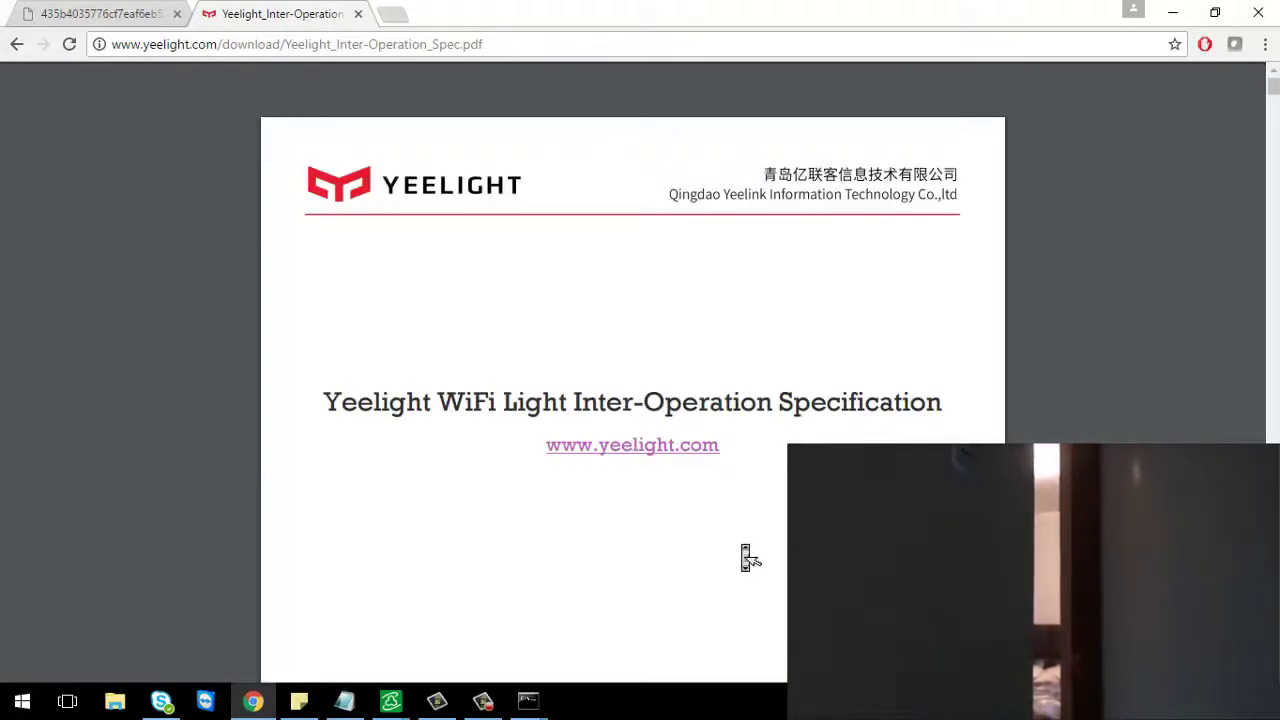
Skim the specification's network overview, the device discovery procedure and the header fields such as SUPPORT, POWER and BRIGHT.
scroll(745, 557, down, 15)
scroll(700, 560, down, 3)
scroll(676, 487, up, 2)
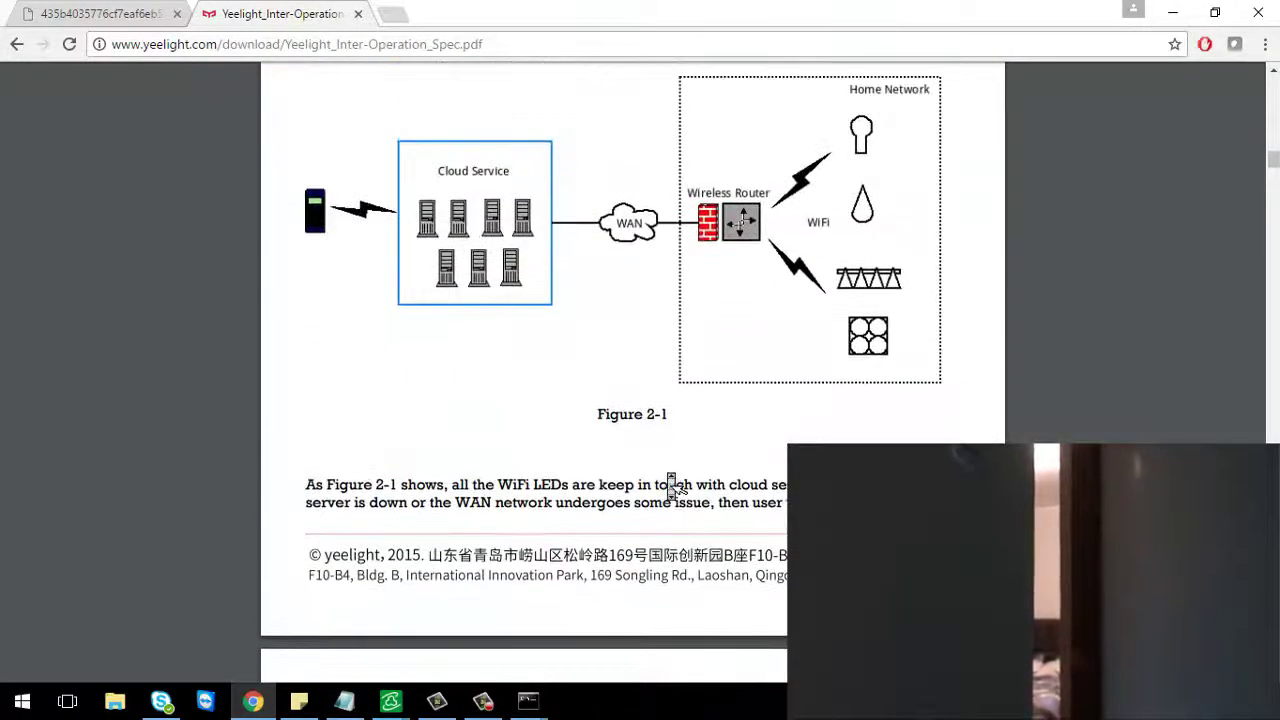
scroll(672, 485, down, 9)
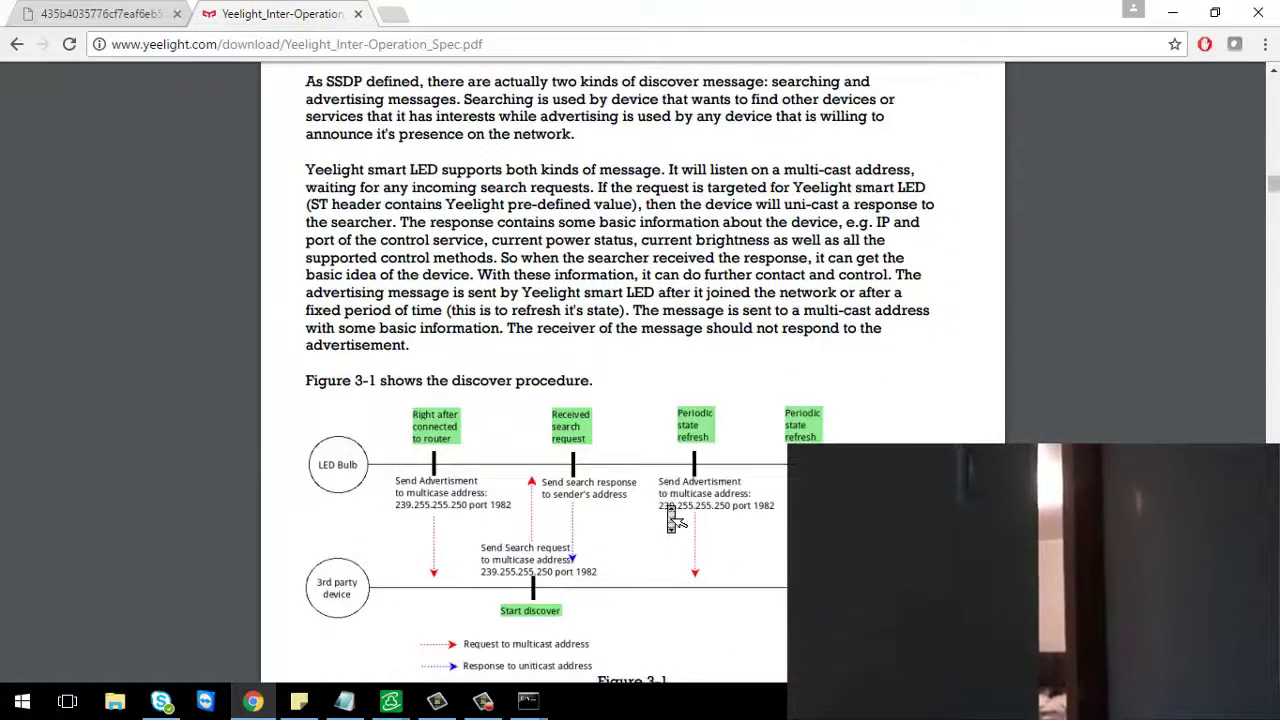
scroll(672, 520, down, 10)
scroll(658, 562, down, 10)
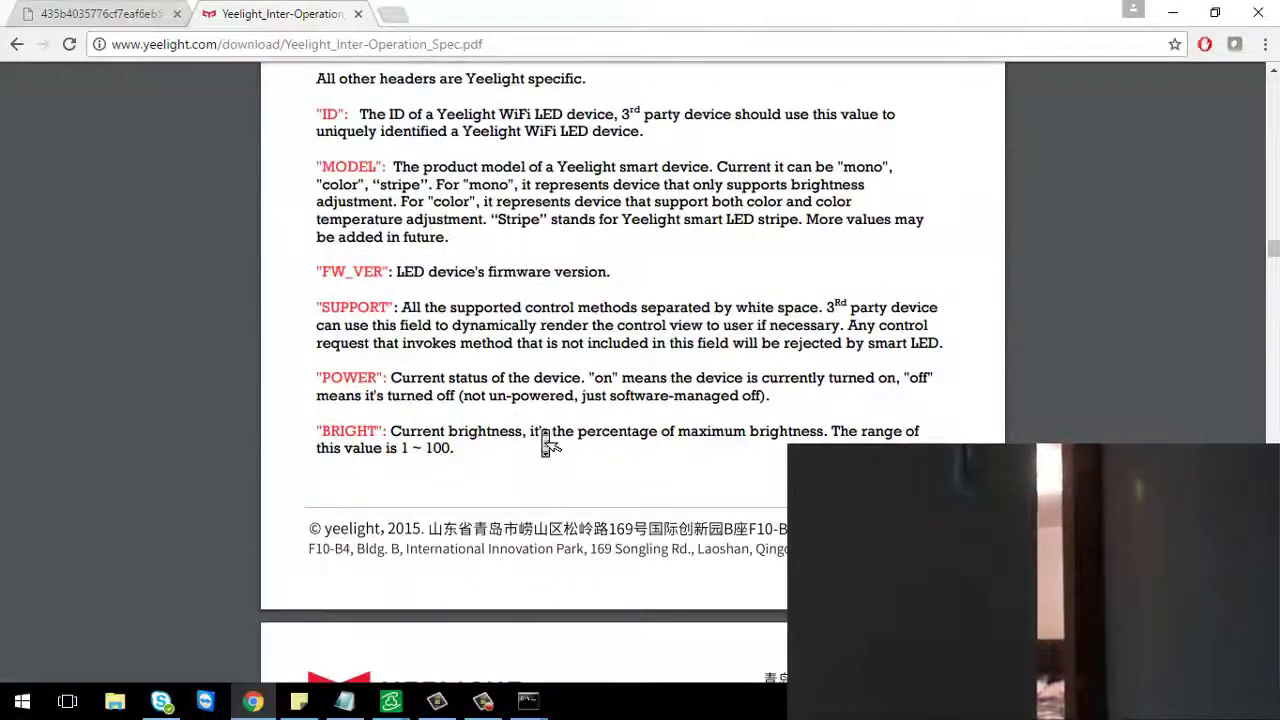
Review the control methods in the specification, including set_rgb, start_cf, set_adjust and set_music.
scroll(548, 445, down, 15)
scroll(526, 540, down, 15)
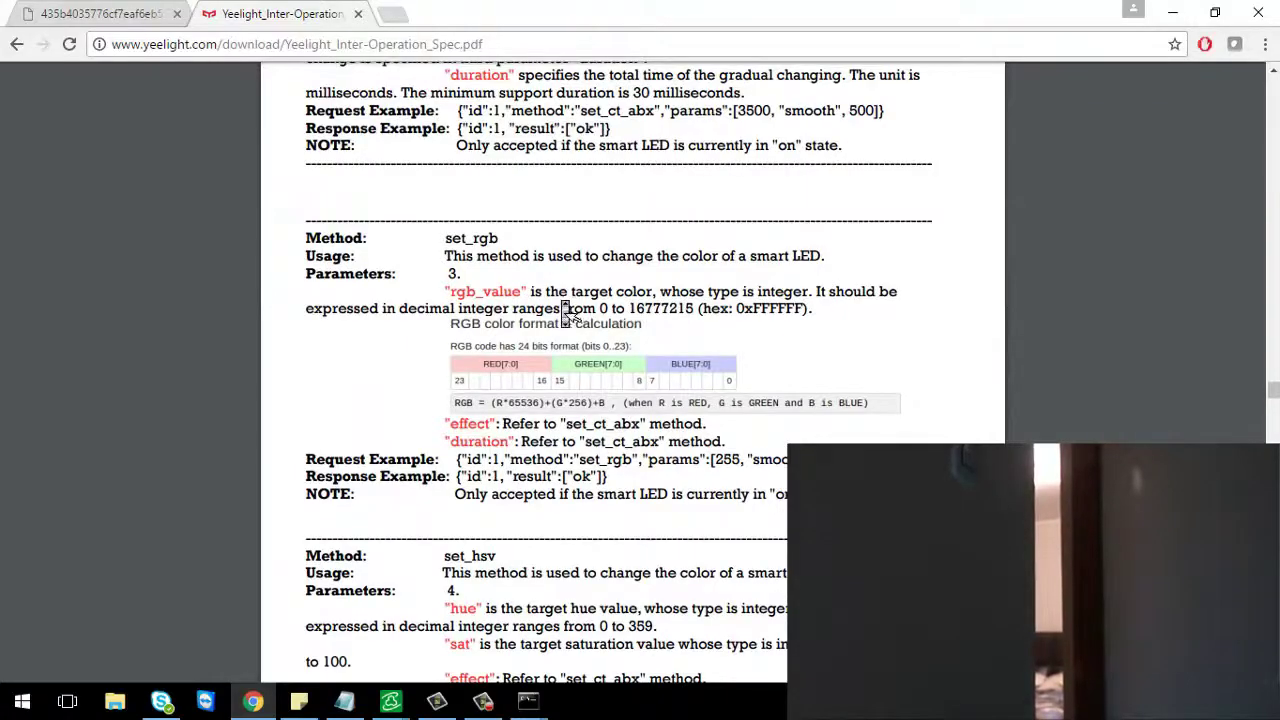
scroll(560, 360, down, 20)
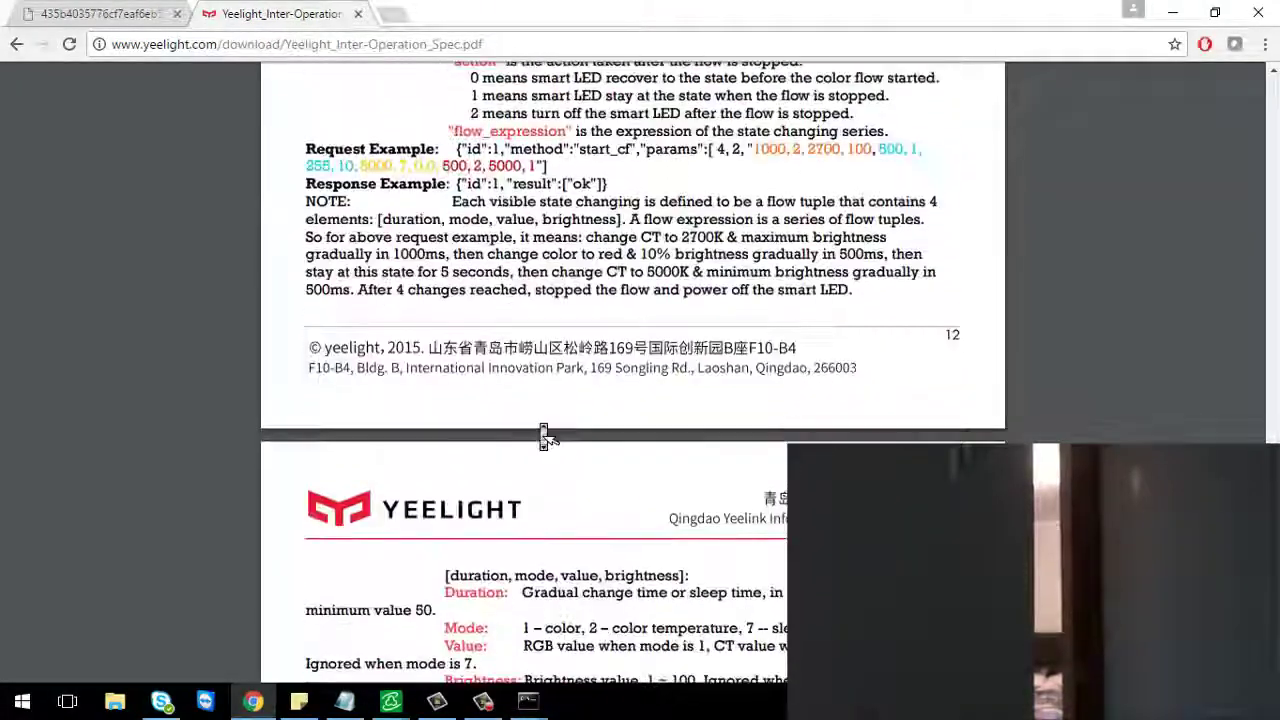
scroll(543, 437, down, 10)
scroll(540, 440, down, 8)
scroll(540, 484, down, 15)
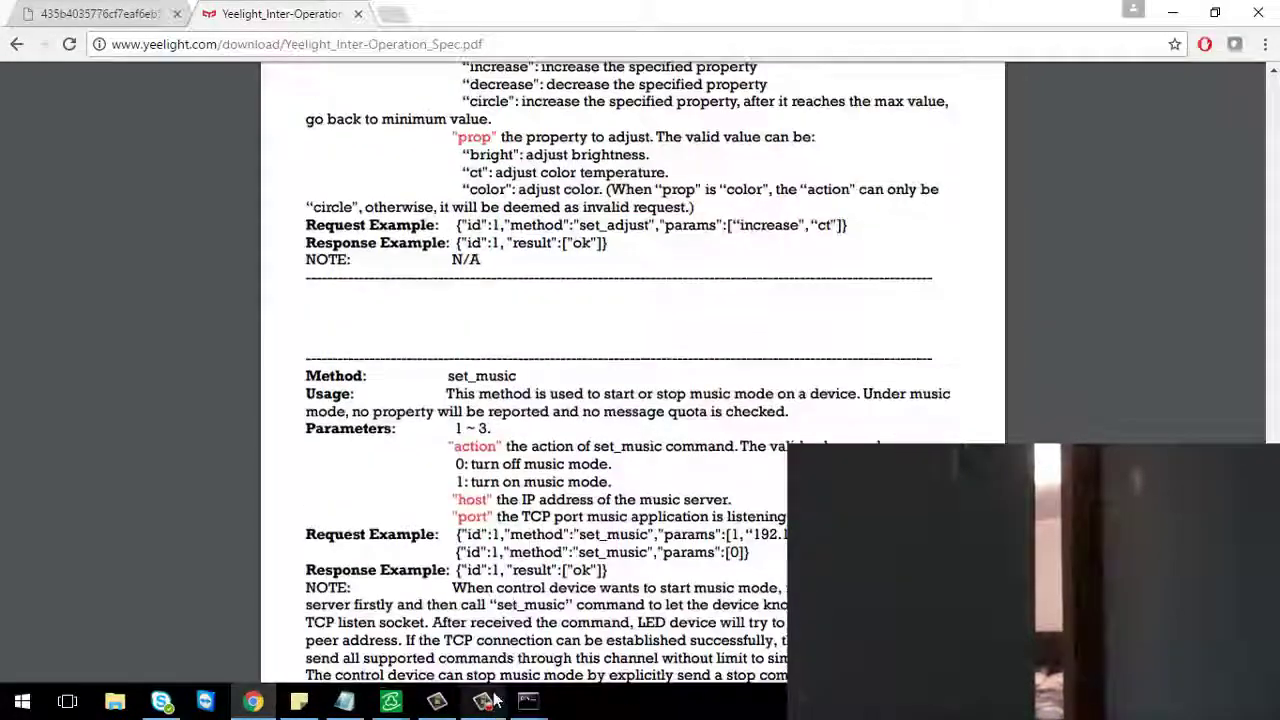
mouse_move(475, 695)
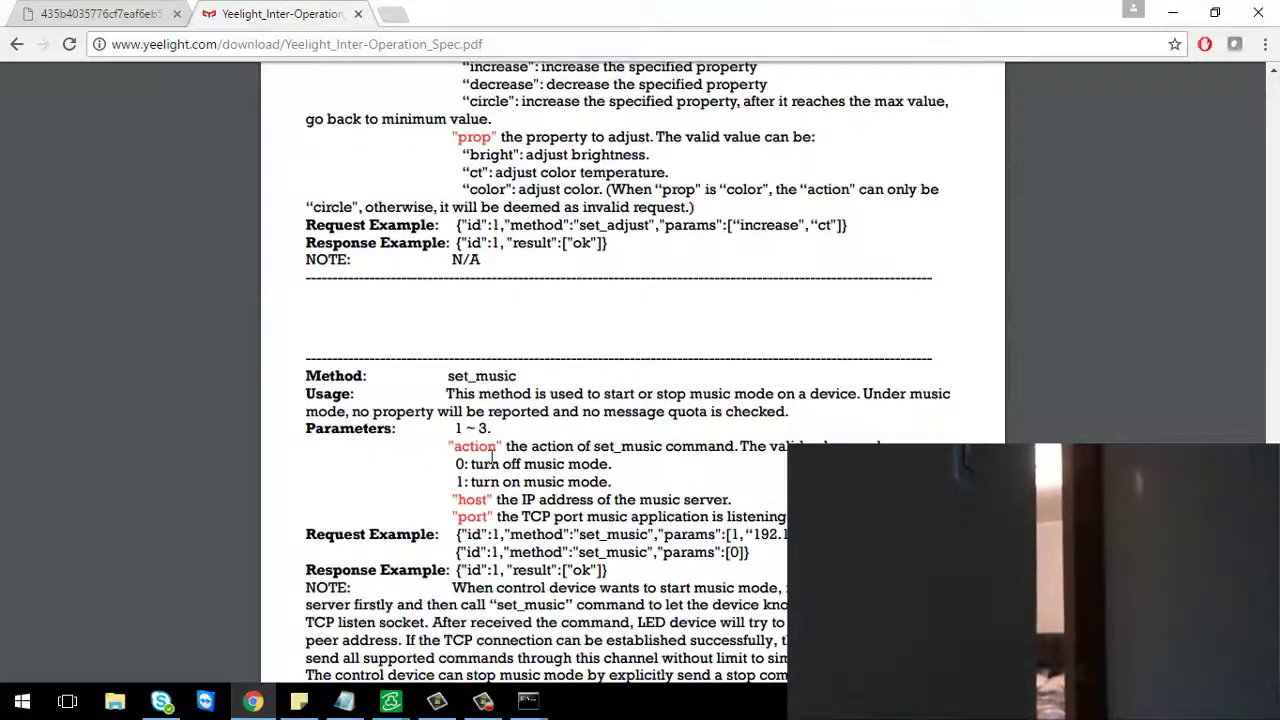
Continue past the set_name method to section 4.3 and examine the NOTIFICATION message format.
scroll(608, 428, down, 10)
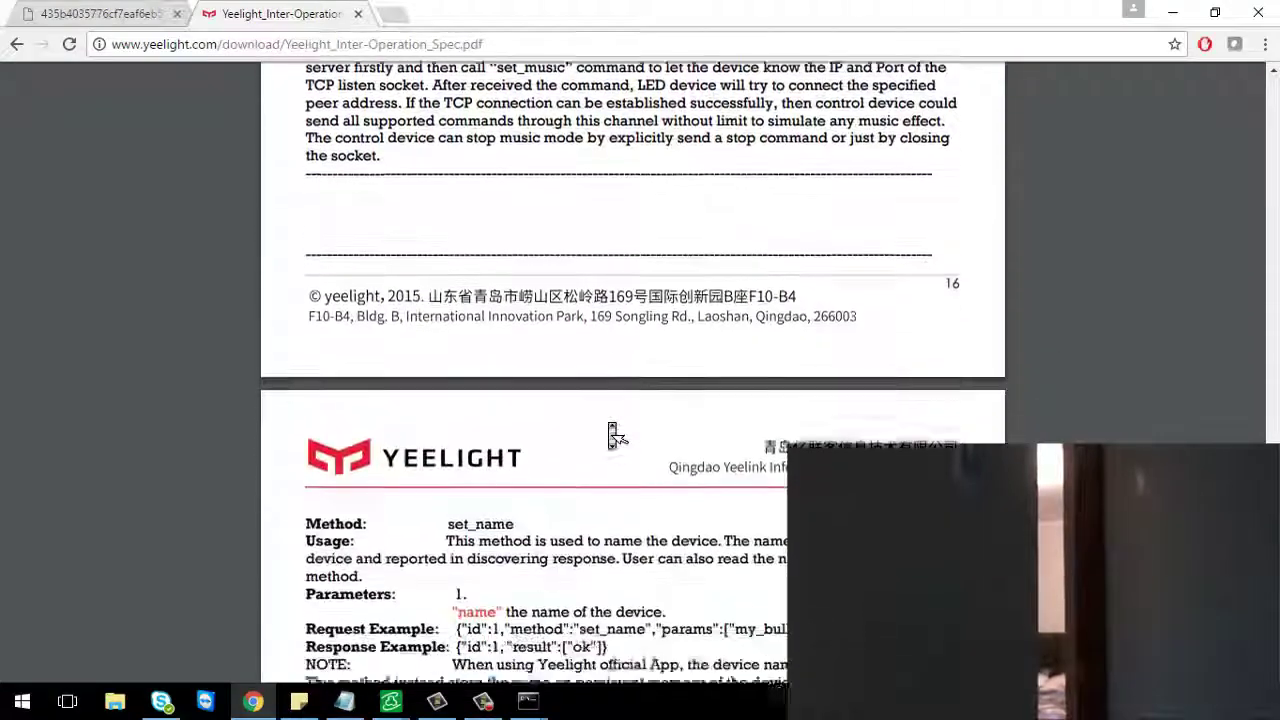
scroll(610, 440, down, 2)
scroll(571, 368, down, 10)
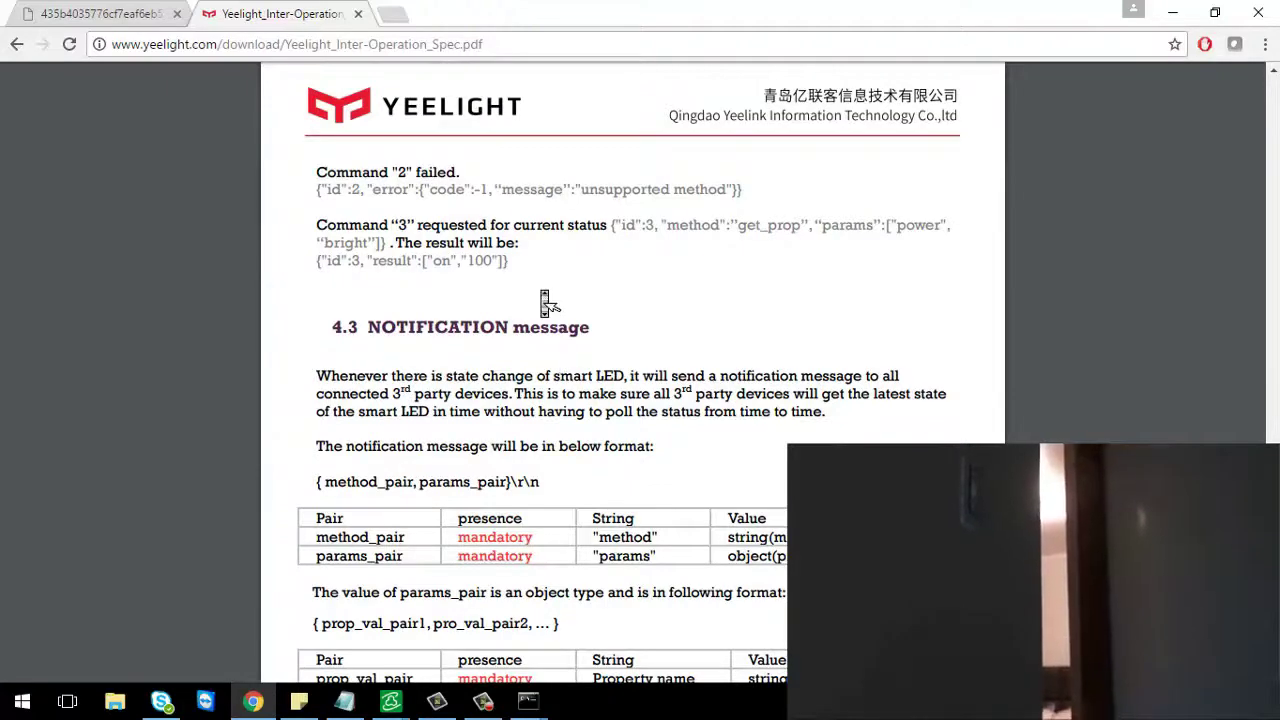
scroll(545, 302, down, 3)
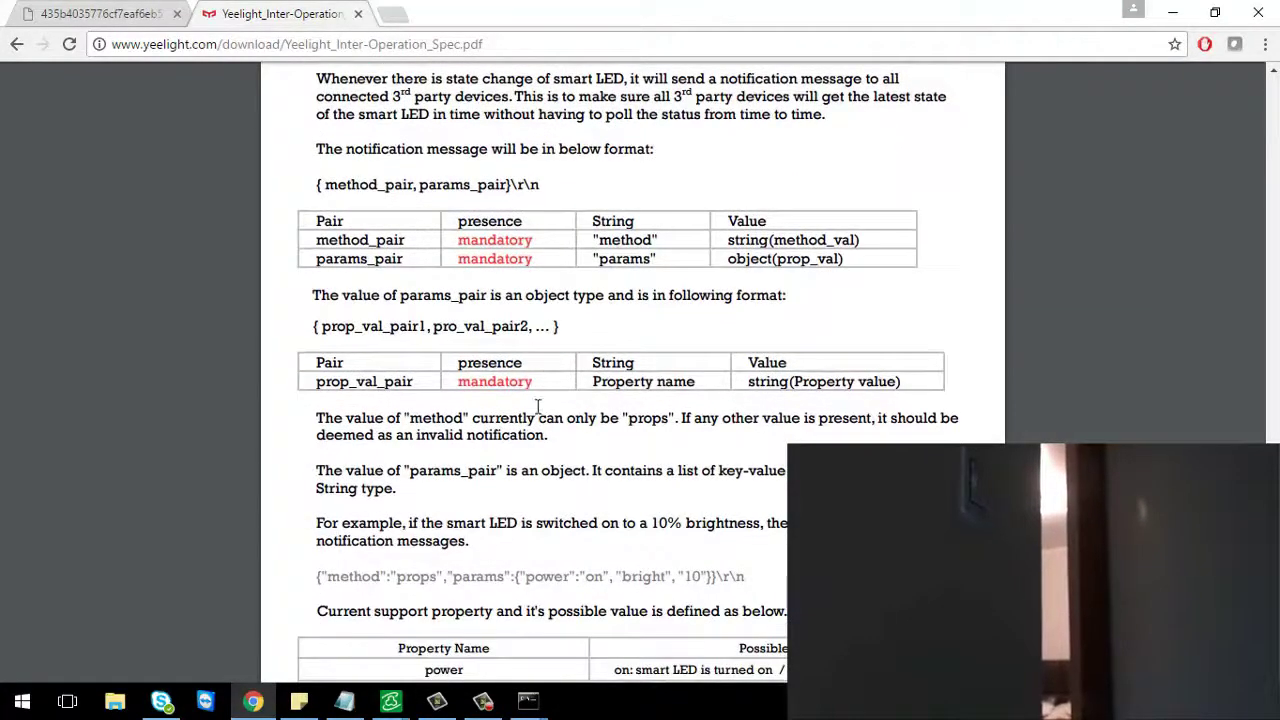